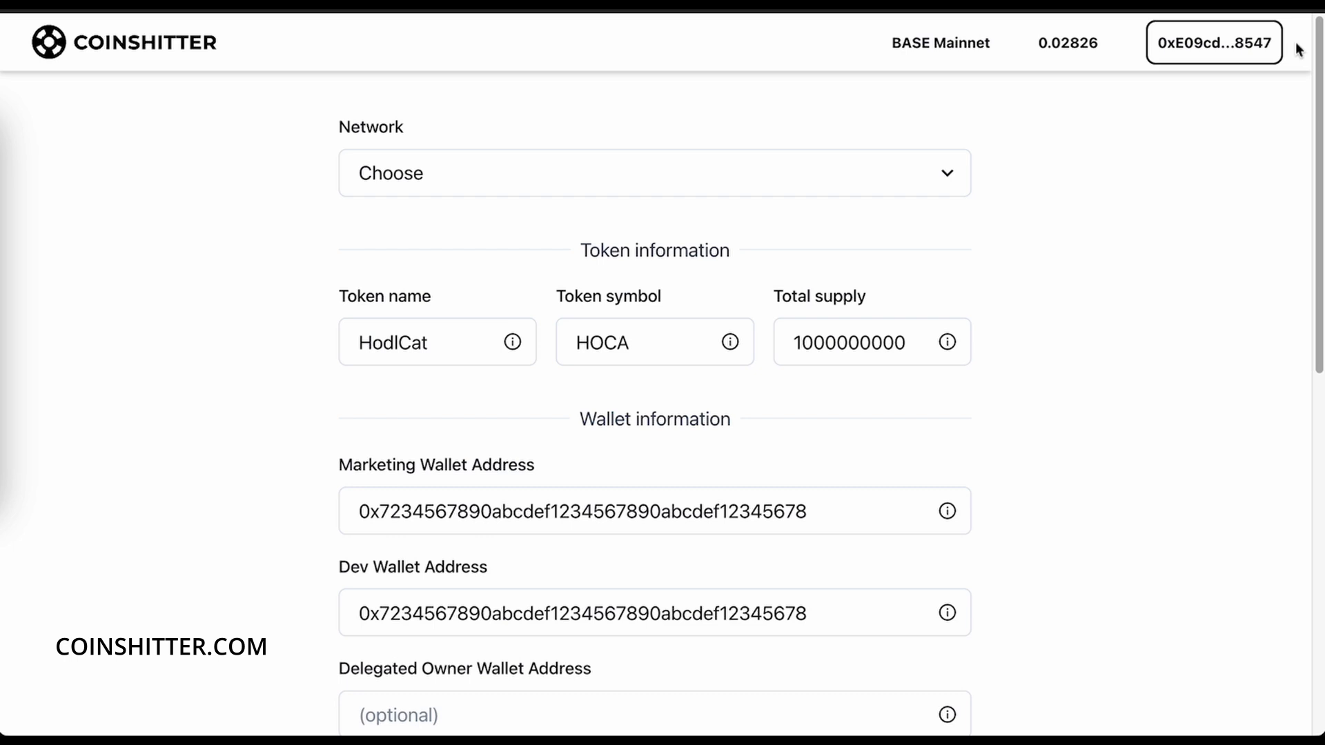
# - Check the connected network in the page header against the network selected in the wallet extension
pyautogui.moveTo(1296, 44); pyautogui.dragTo(835, 39)
pyautogui.click(1151, 131)
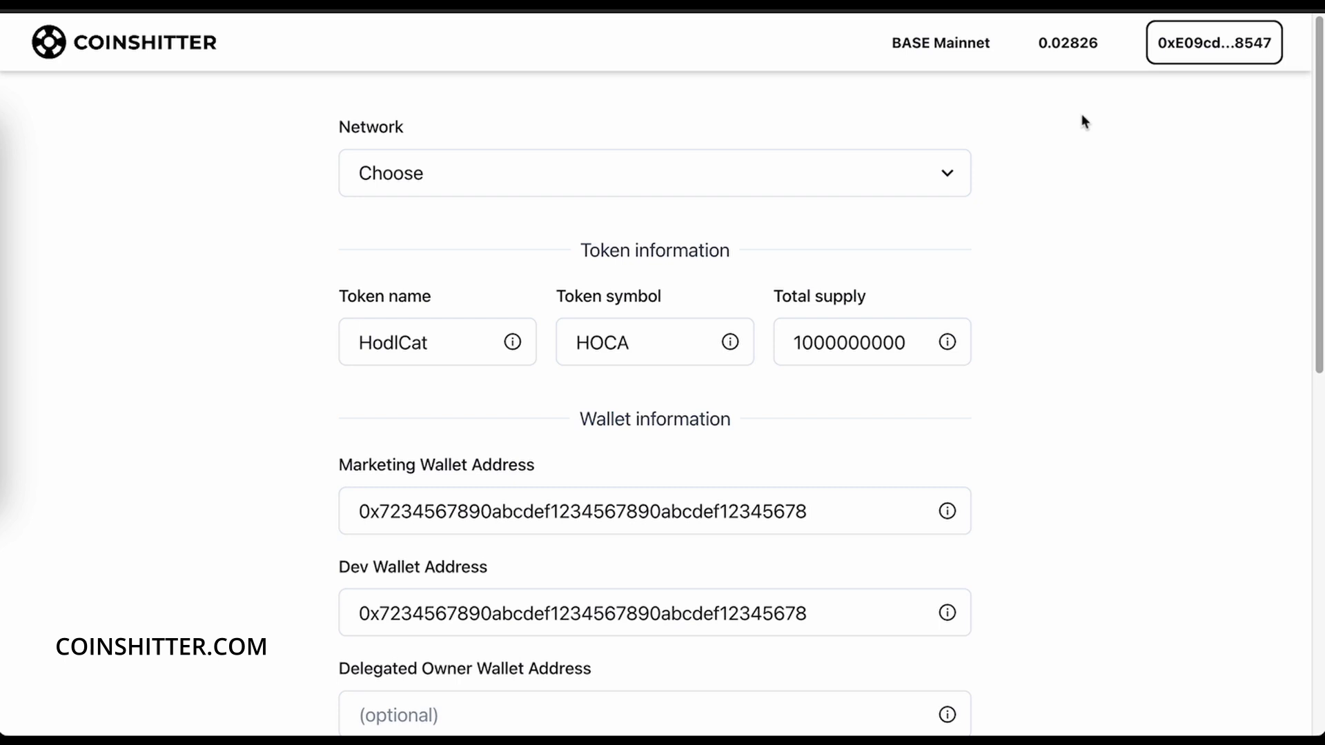
pyautogui.tripleClick(993, 44)
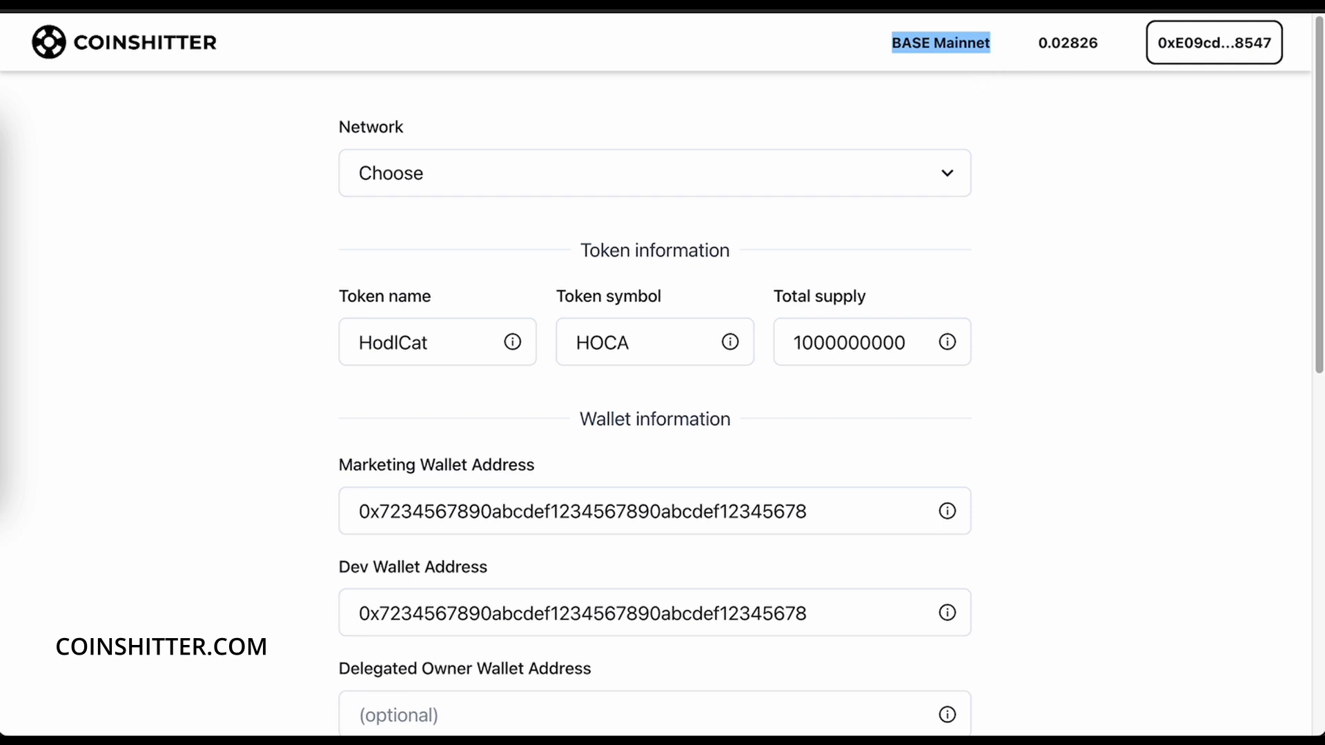
pyautogui.click(1070, 4)
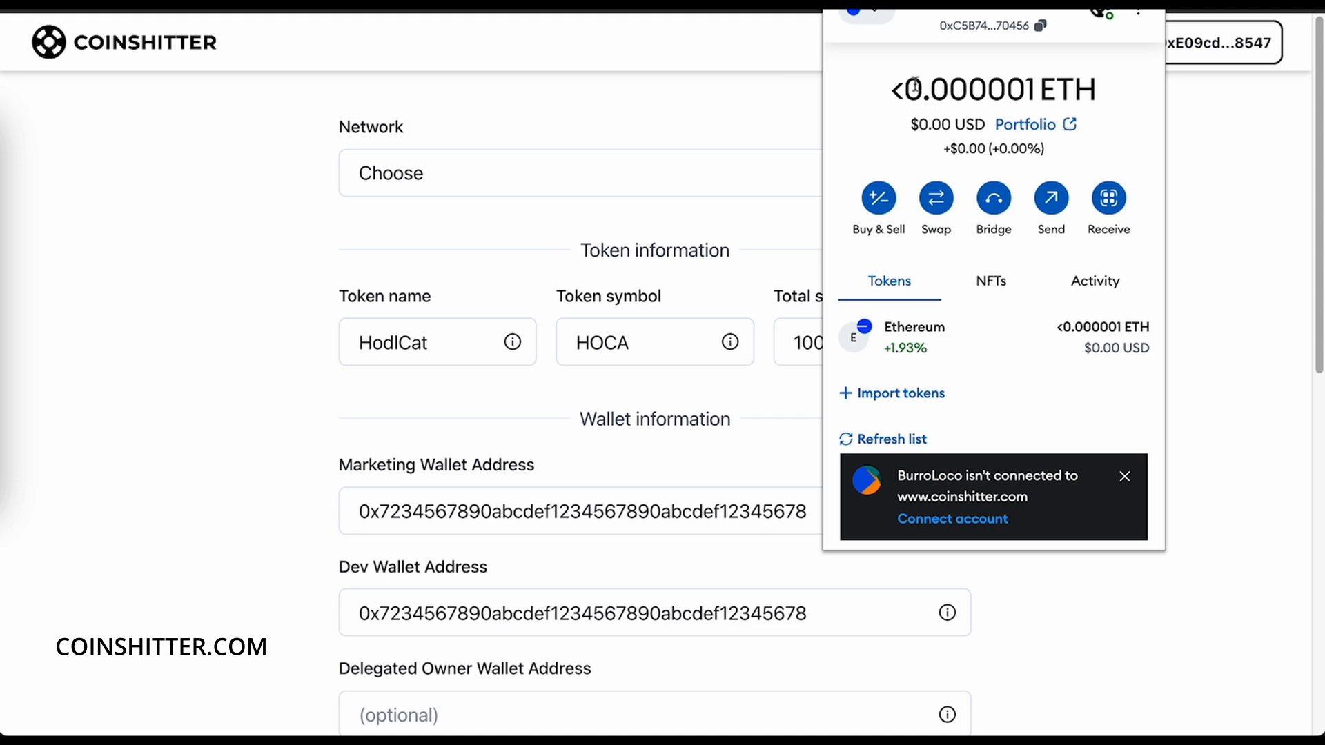
pyautogui.click(880, 28)
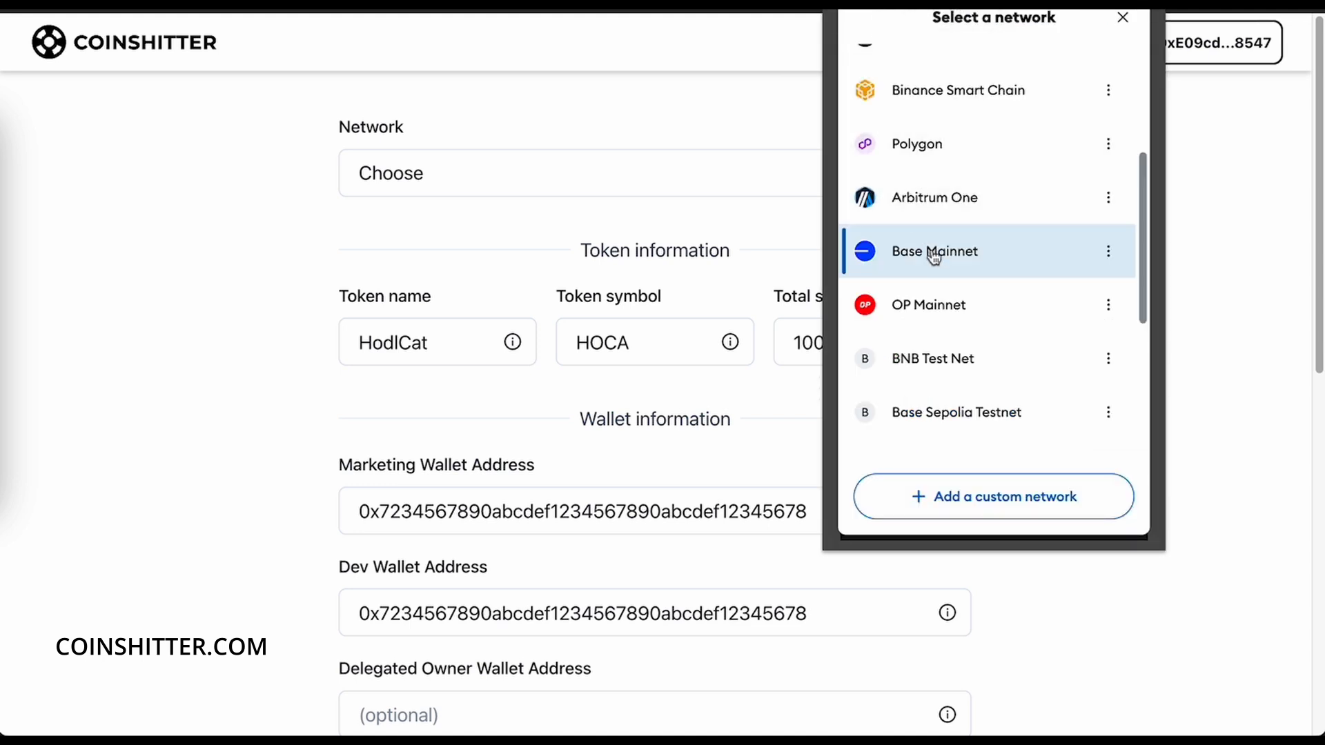
pyautogui.click(1287, 202)
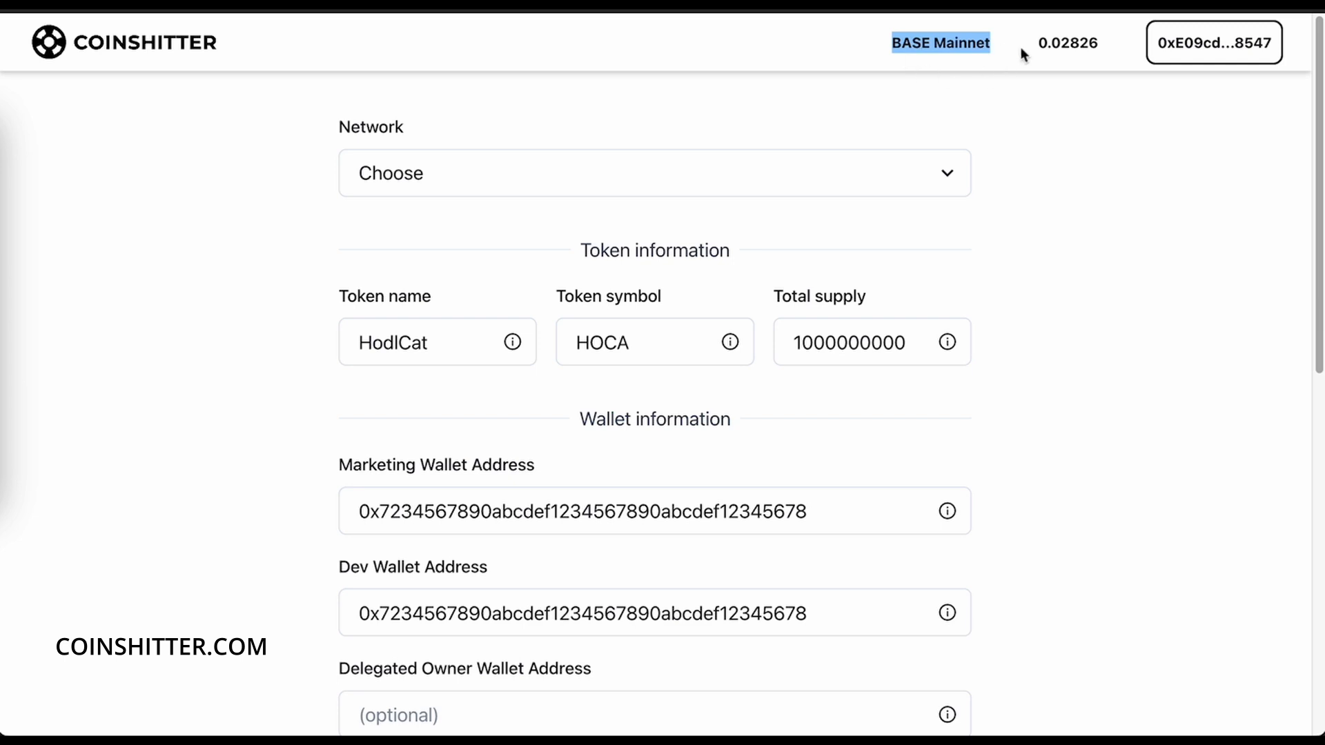
# - Switch the wallet extension's network to Binance Smart Chain and return to the token form
pyautogui.click(1147, 4)
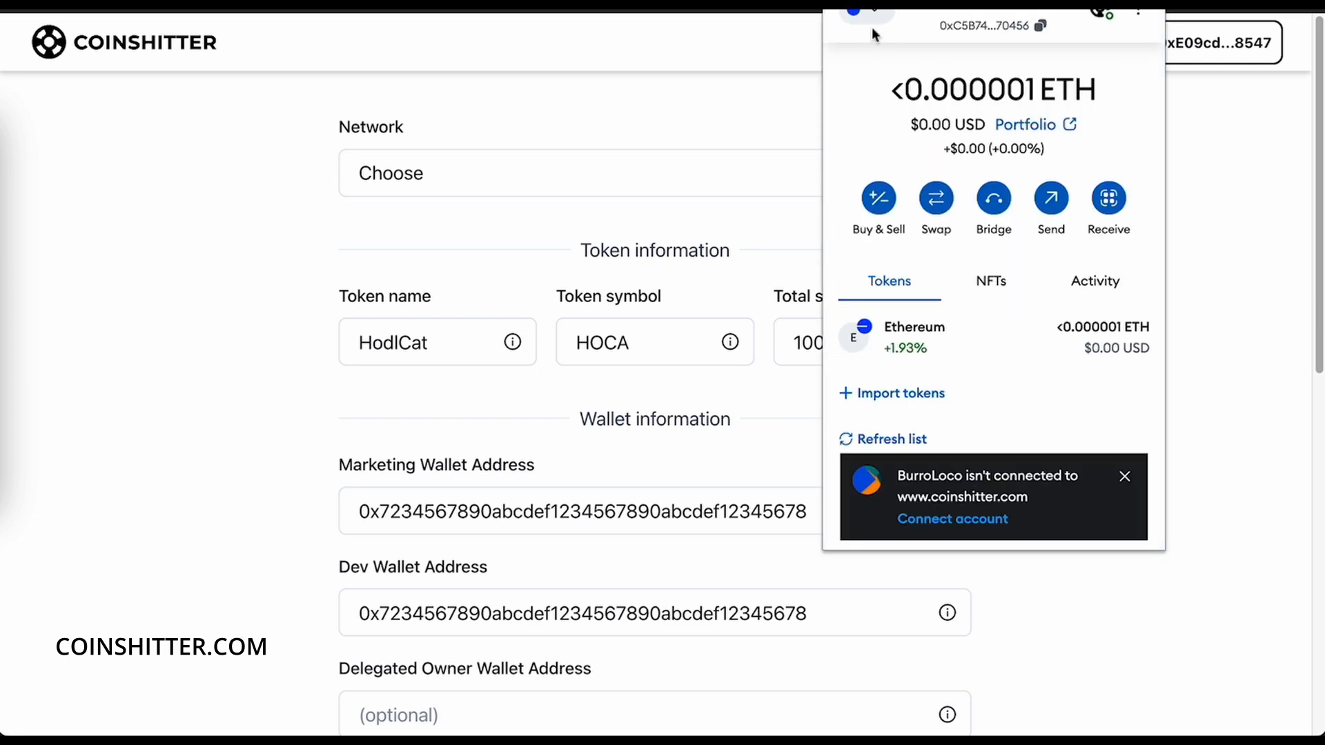
pyautogui.click(871, 18)
pyautogui.scroll(1, 928, 158)
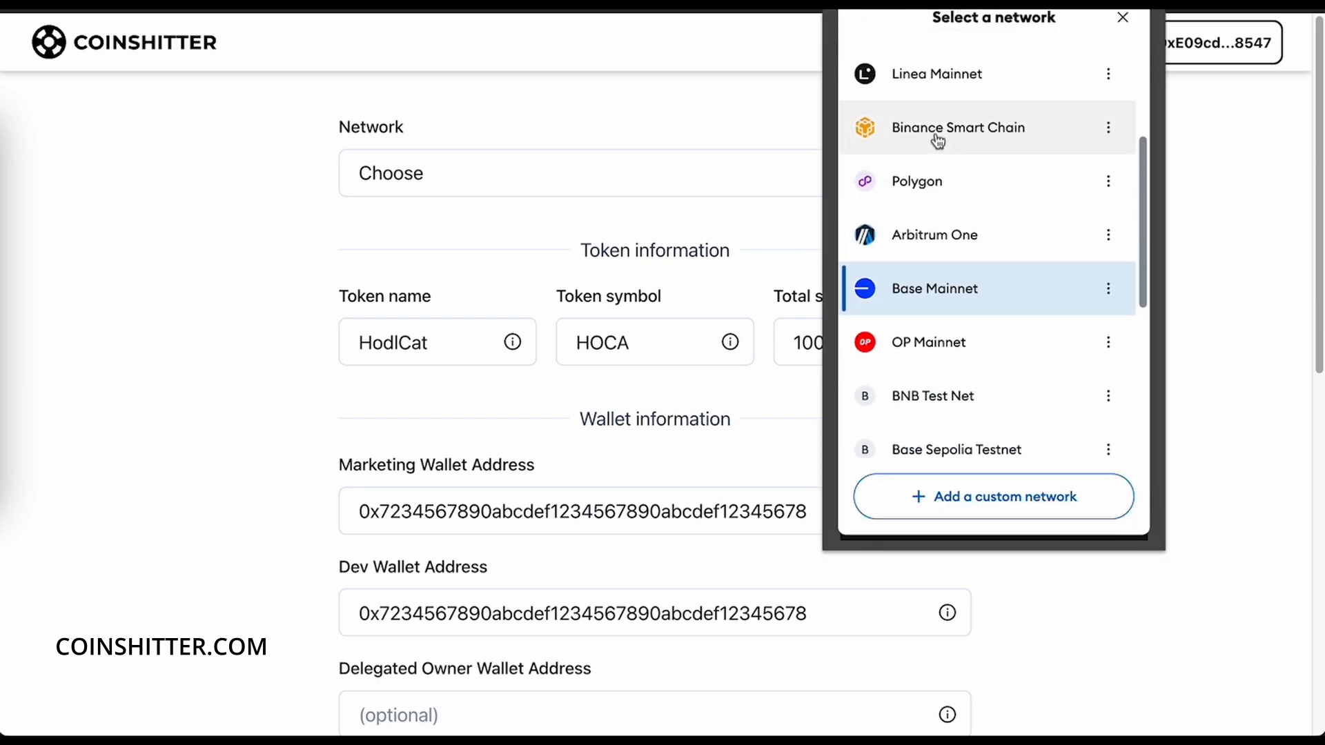
pyautogui.click(936, 135)
pyautogui.click(1242, 206)
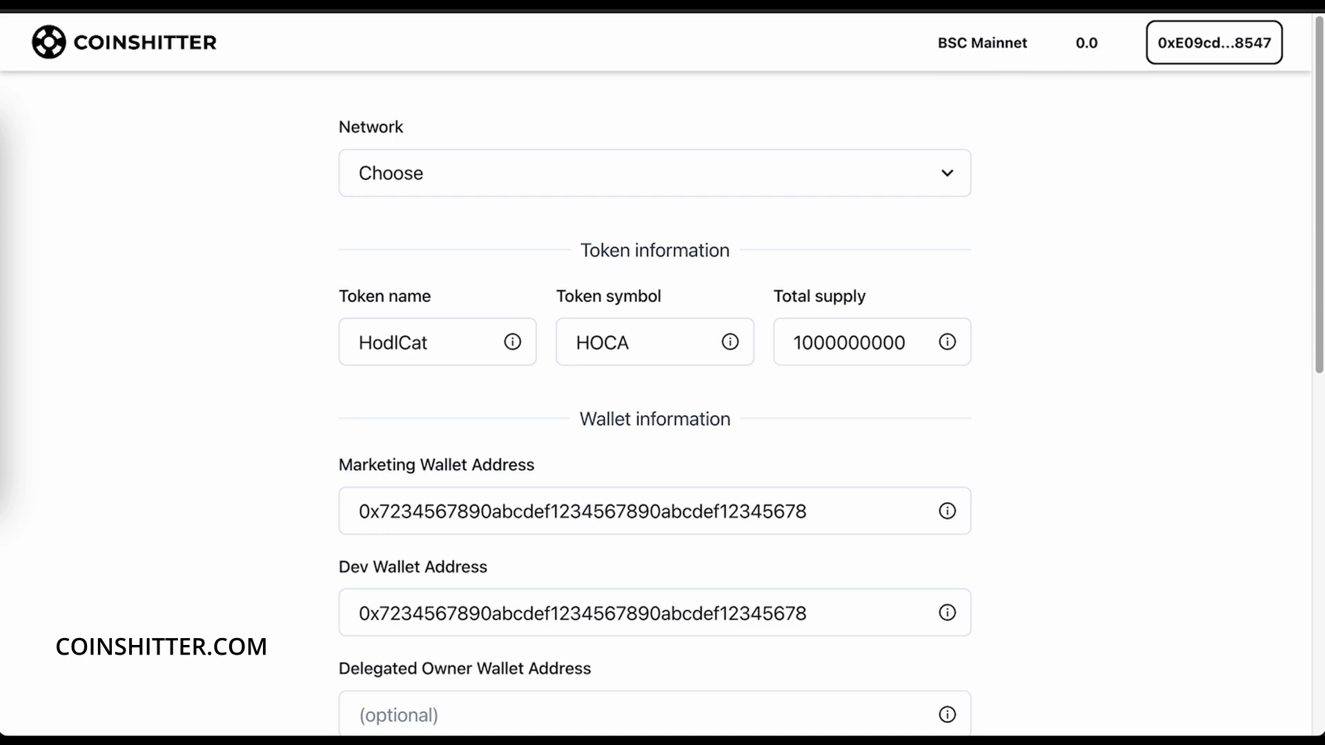
# - Switch the wallet extension's network back to Base Mainnet and return to the token form
pyautogui.click(1146, 3)
pyautogui.click(879, 18)
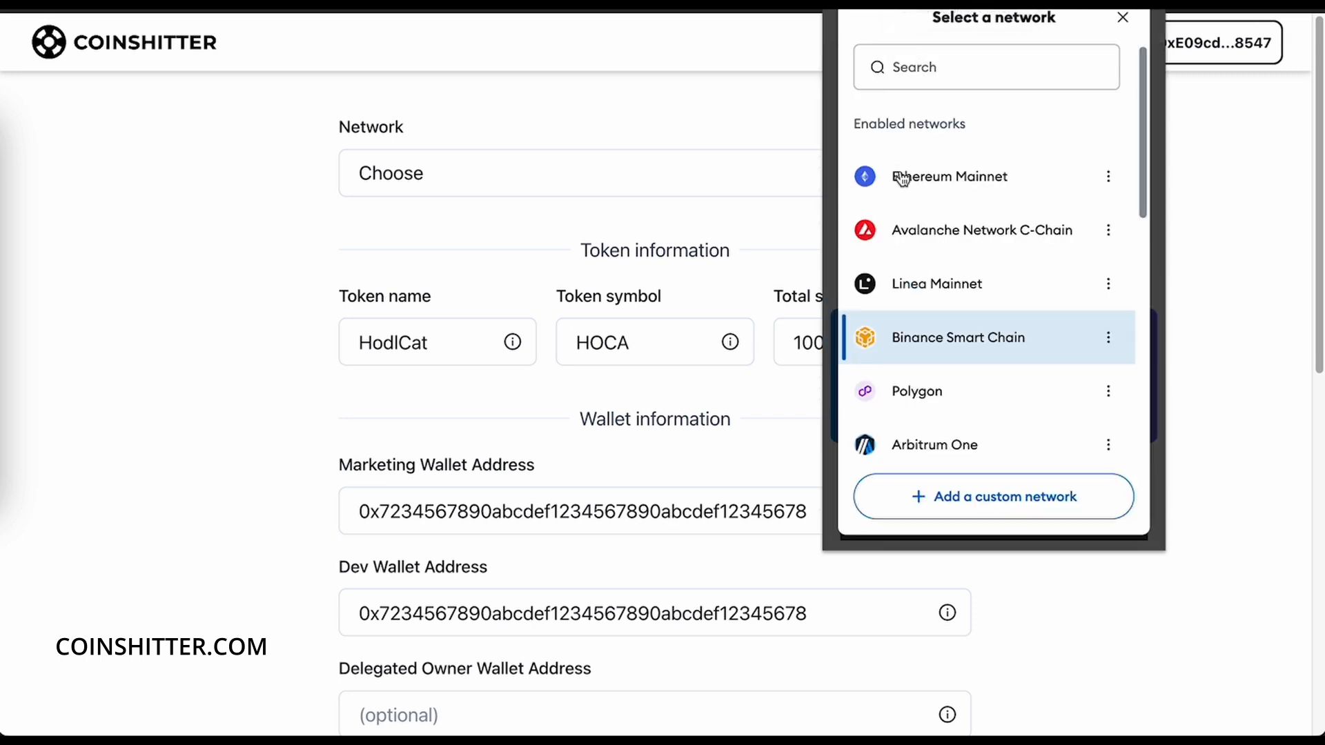
pyautogui.scroll(-2, 956, 358)
pyautogui.click(961, 358)
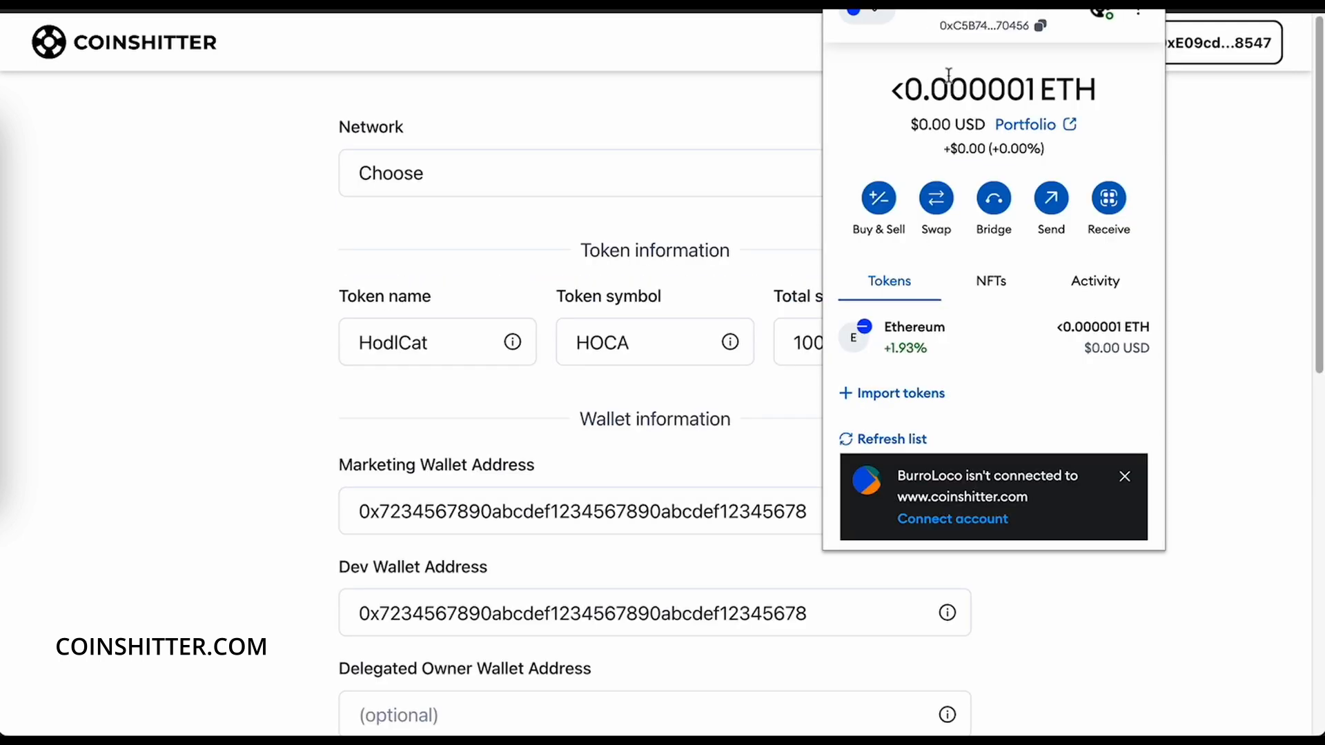
pyautogui.click(1195, 181)
pyautogui.click(1100, 97)
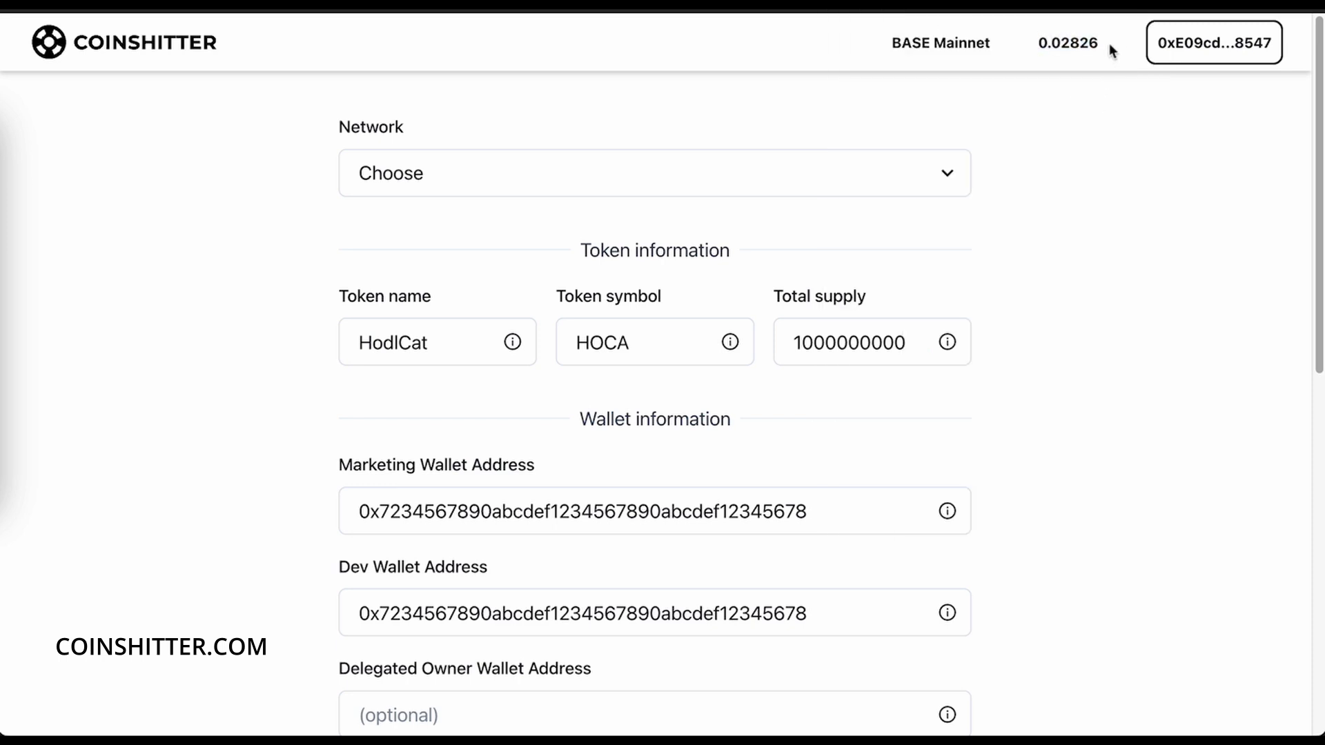
# - Check the connected wallet's balance and address, and choose Base Mainnet as the token's network
pyautogui.moveTo(1108, 44); pyautogui.dragTo(1035, 42)
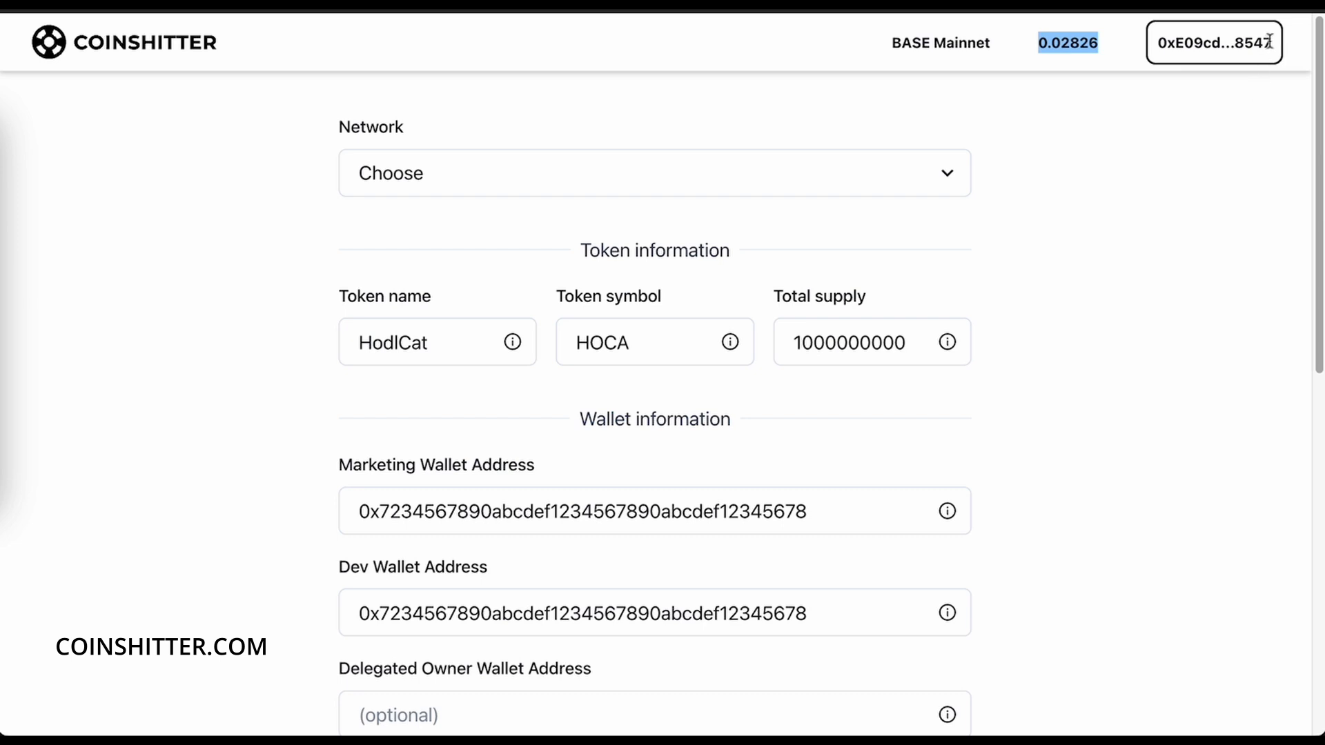
pyautogui.moveTo(1274, 42); pyautogui.dragTo(1153, 67)
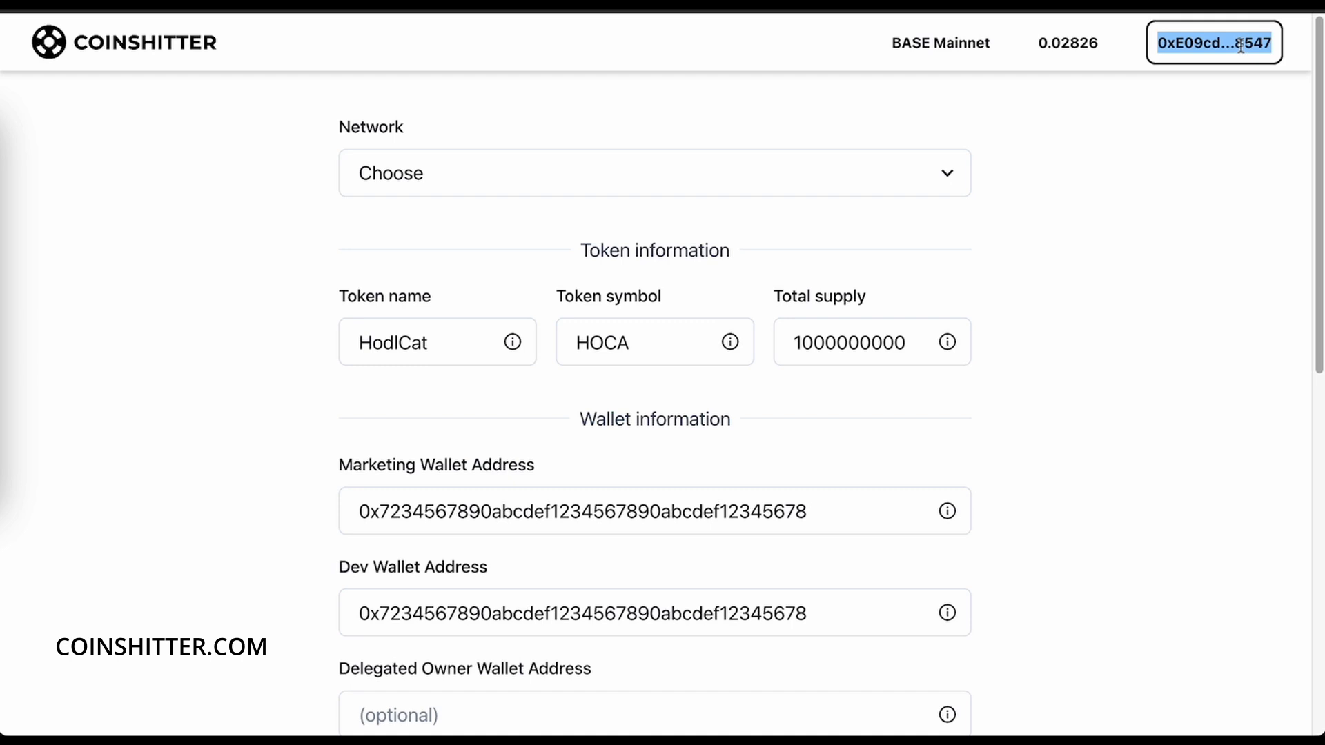
pyautogui.click(386, 186)
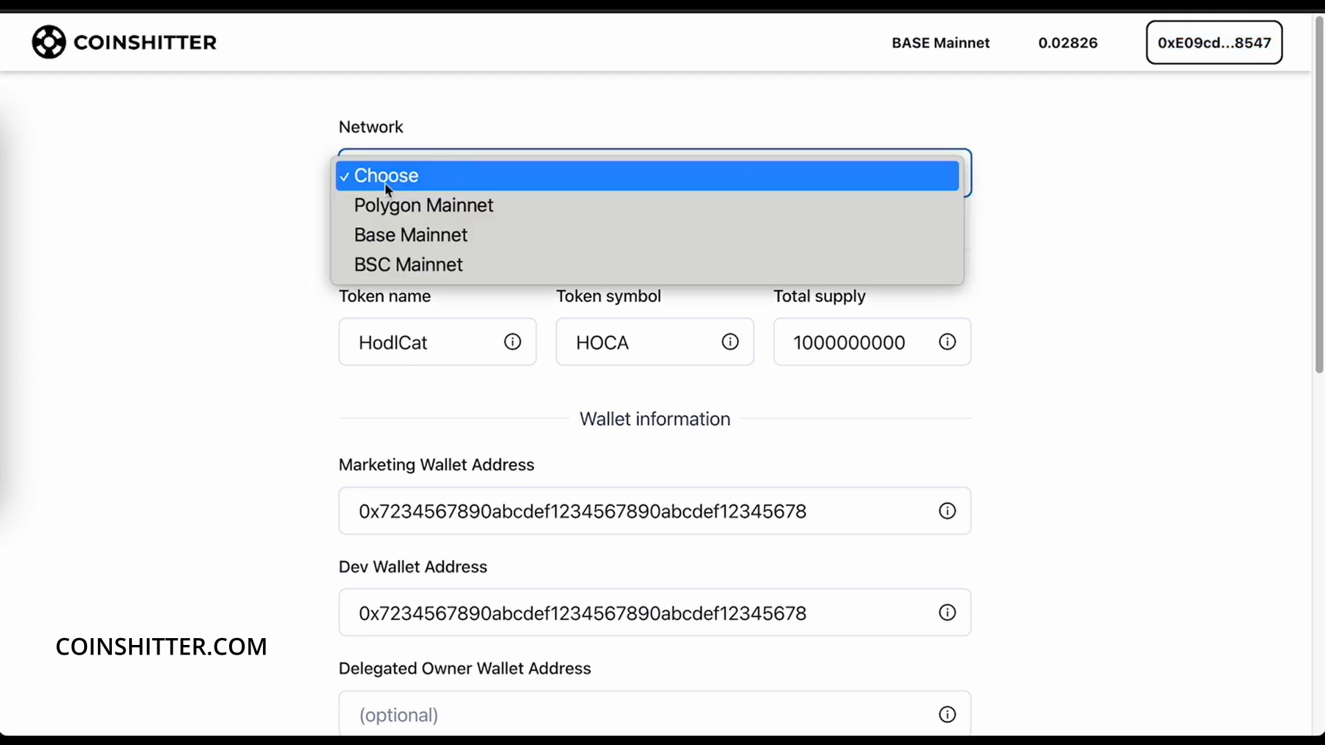
pyautogui.click(436, 234)
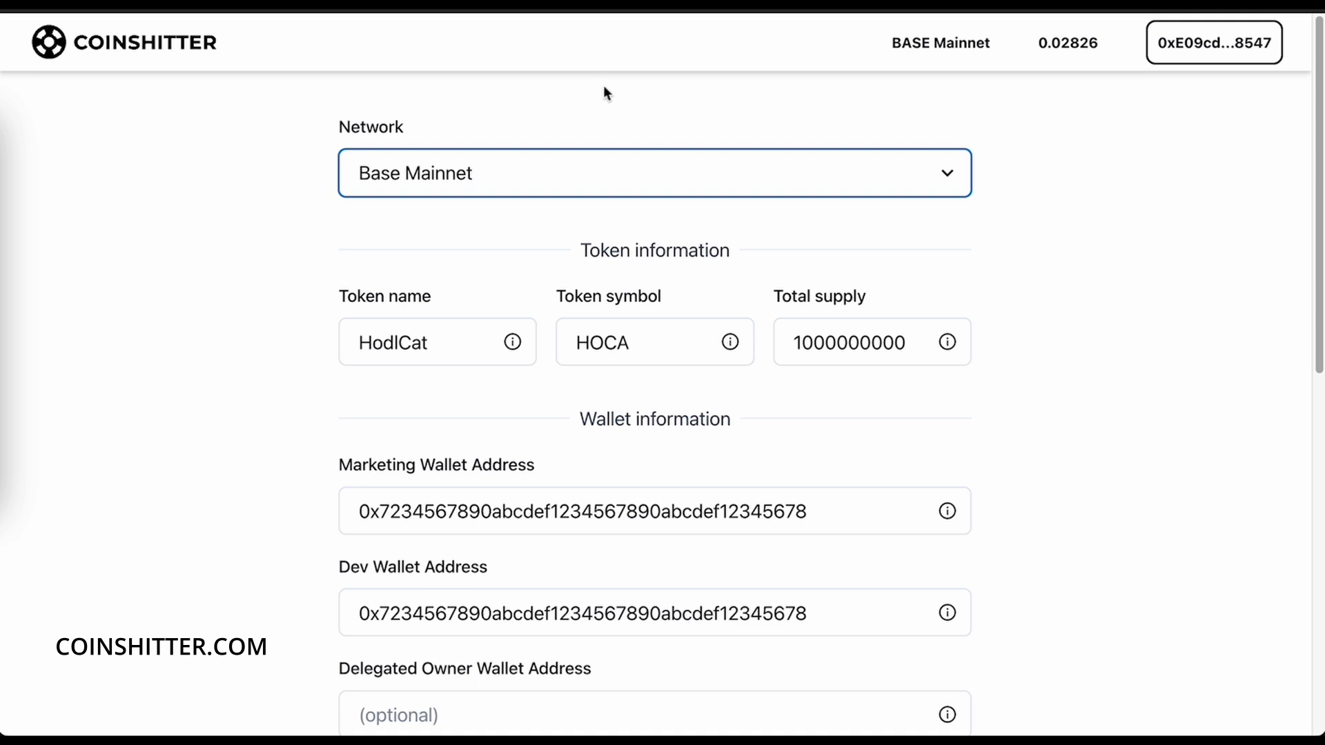
# - Review the token name, token symbol and total supply in the token information section
pyautogui.scroll(-2, 606, 85)
pyautogui.click(441, 256)
pyautogui.doubleClick(407, 249)
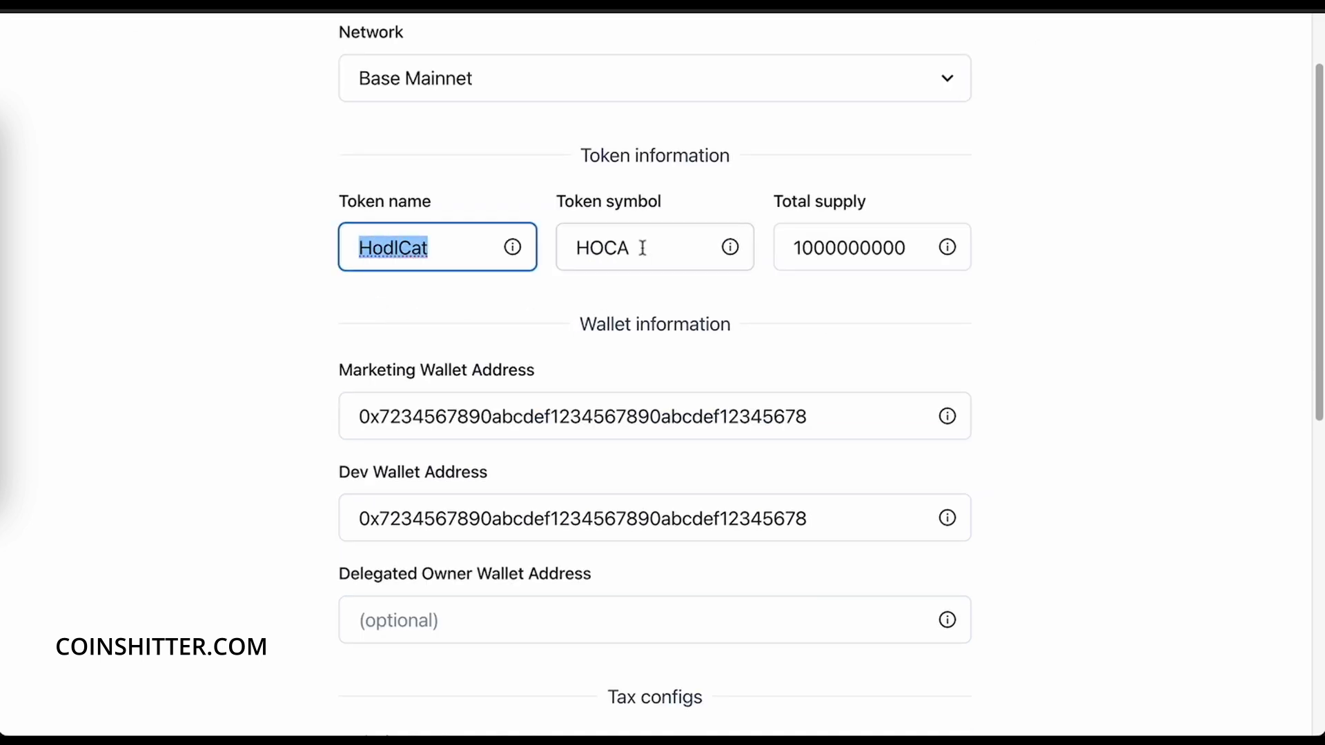
pyautogui.moveTo(641, 245); pyautogui.dragTo(528, 320)
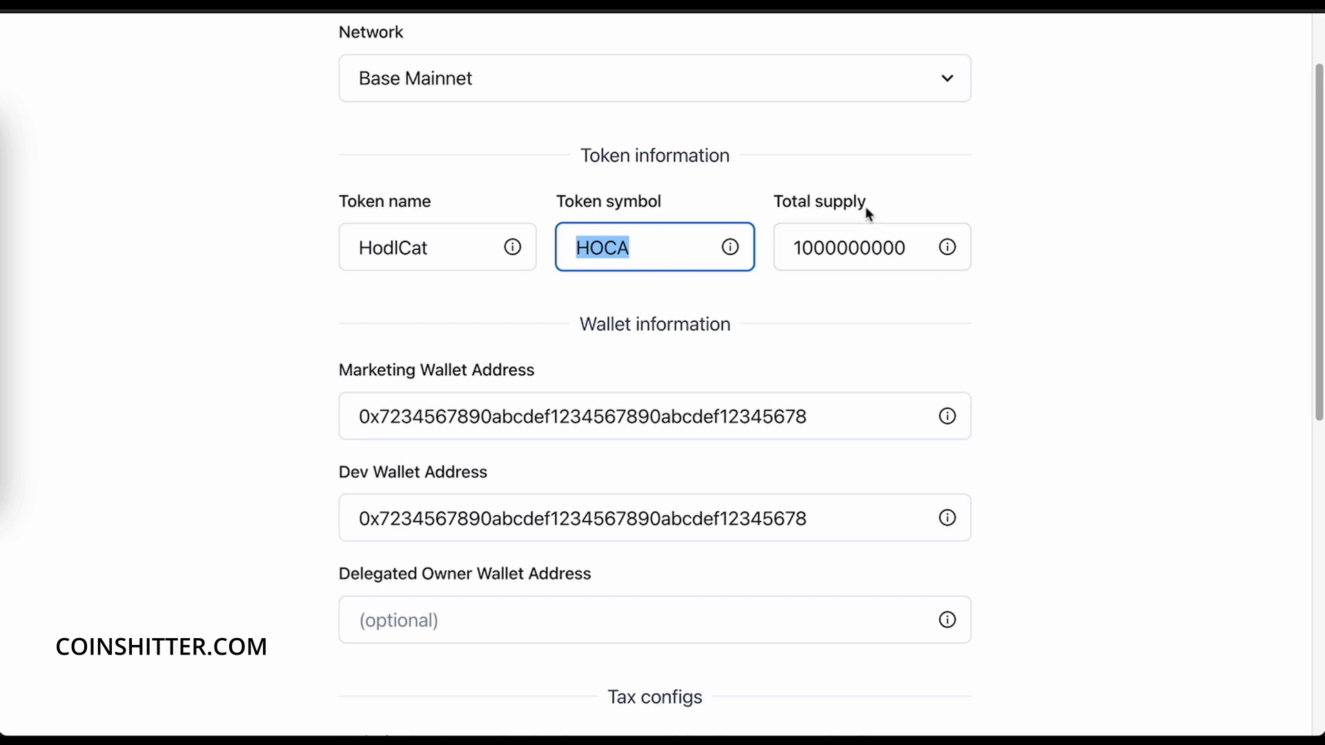
pyautogui.click(917, 253)
pyautogui.moveTo(892, 251); pyautogui.dragTo(787, 250)
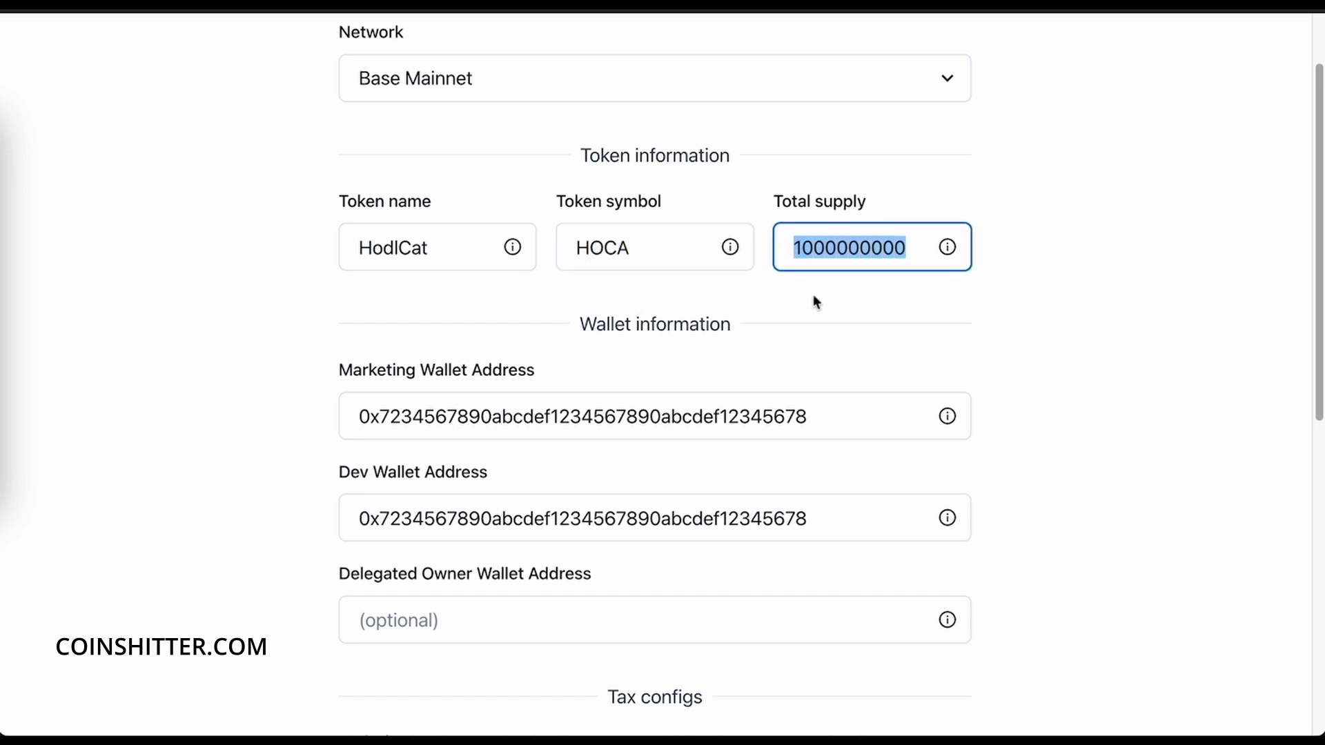
pyautogui.click(917, 252)
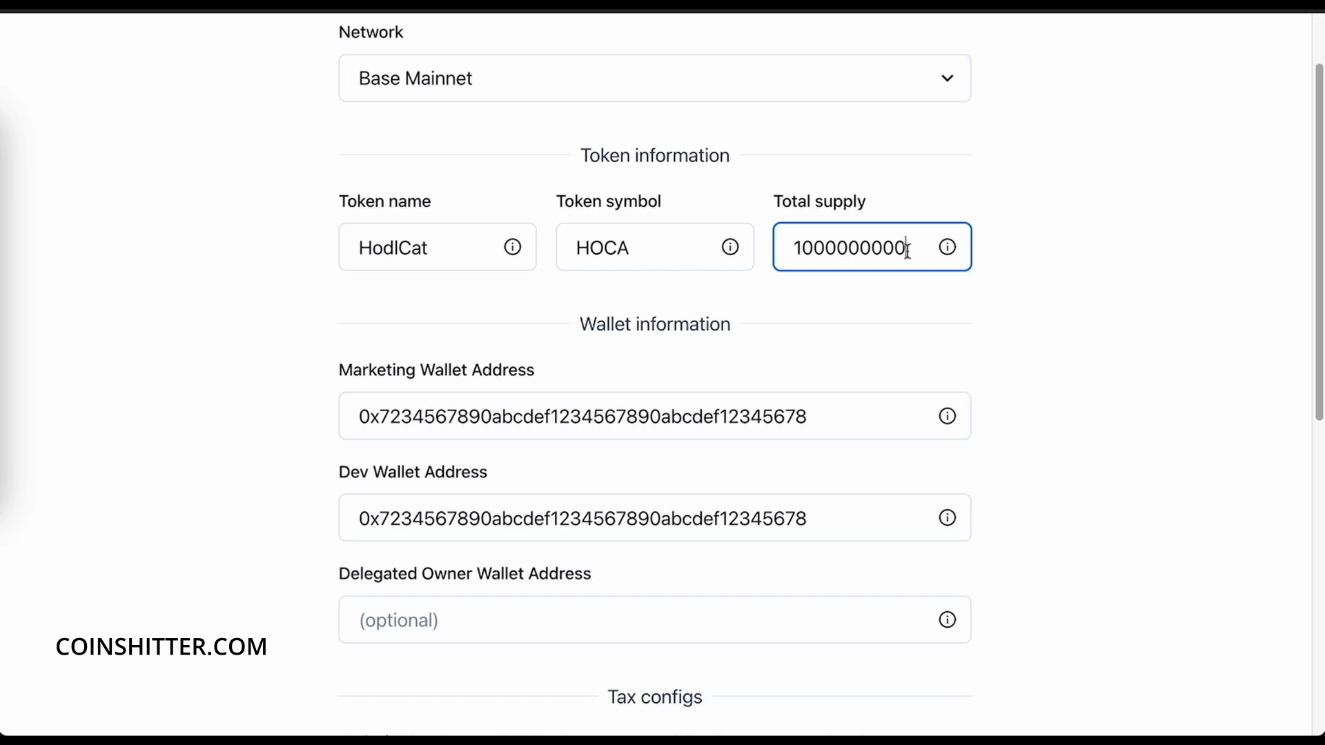
pyautogui.click(1067, 341)
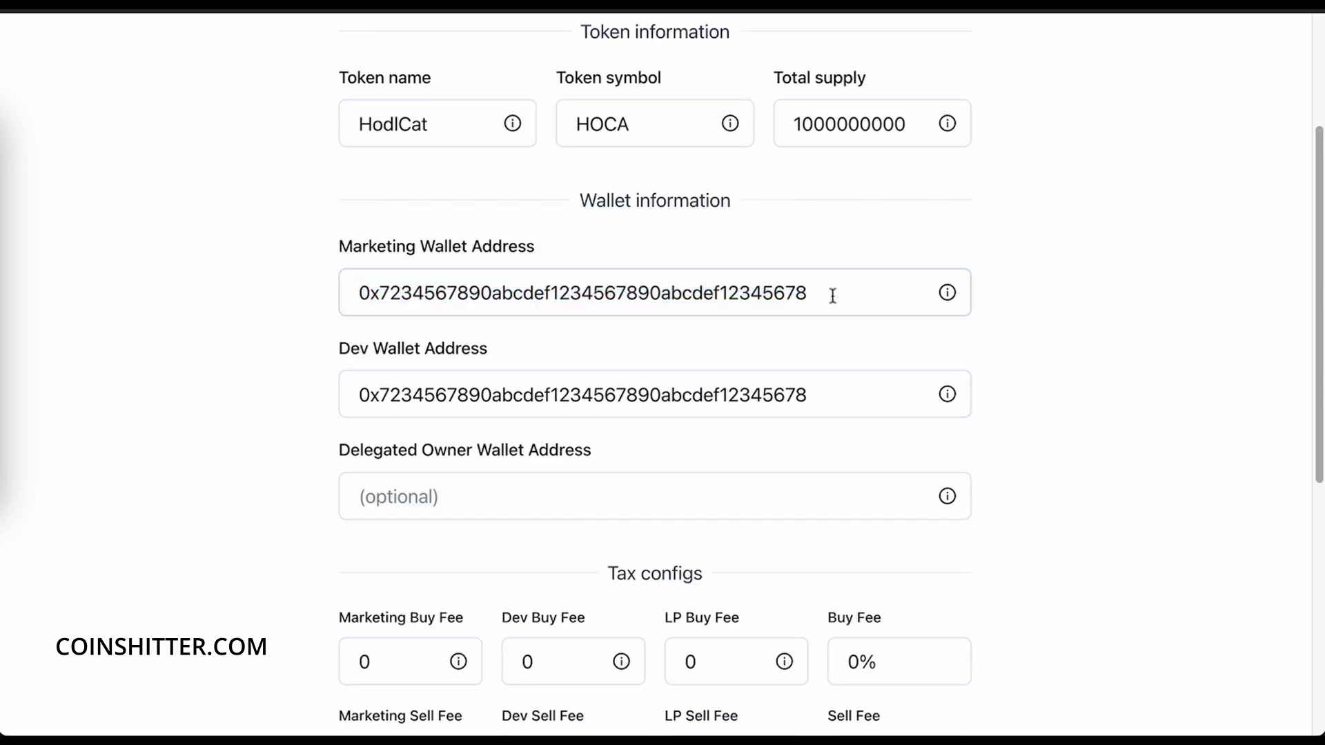
# - Review the marketing, dev and optional delegated owner wallet addresses, relating the marketing wallet to its buy and sell fees
pyautogui.moveTo(833, 295); pyautogui.dragTo(264, 294)
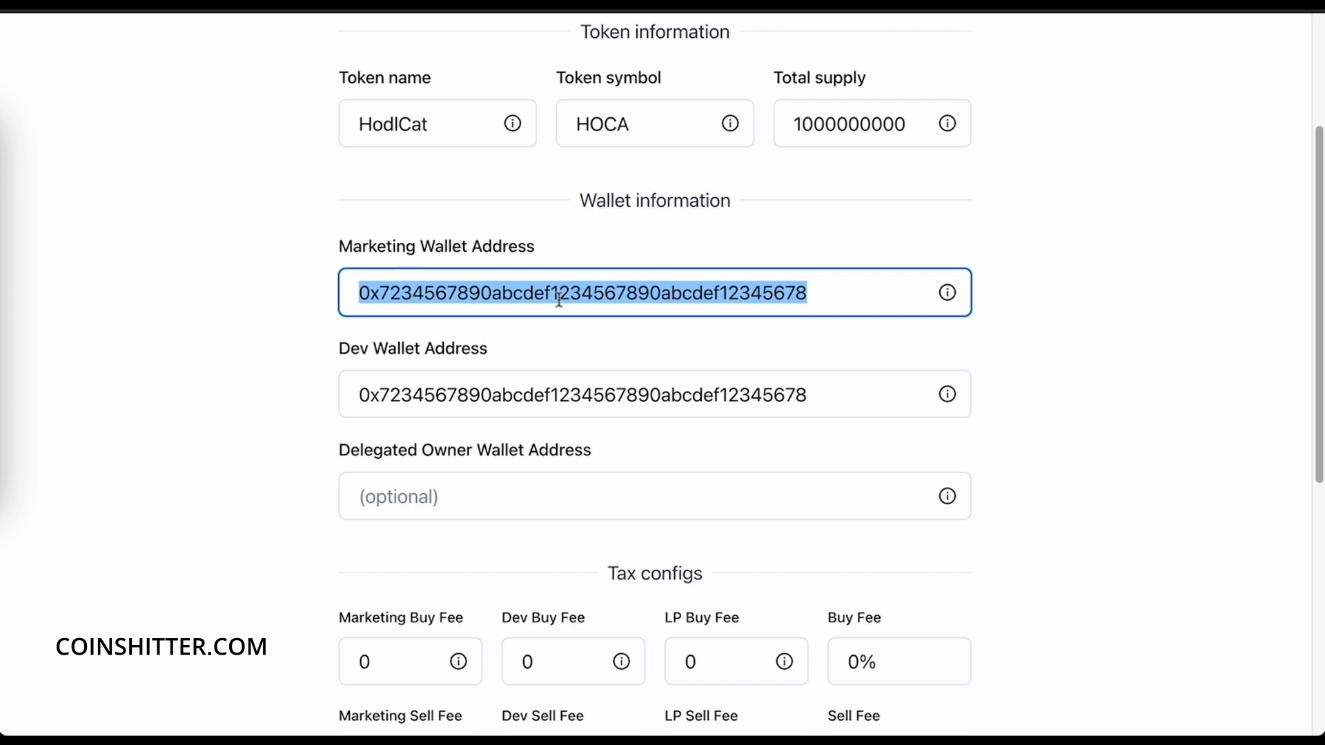
pyautogui.scroll(-1, 428, 569)
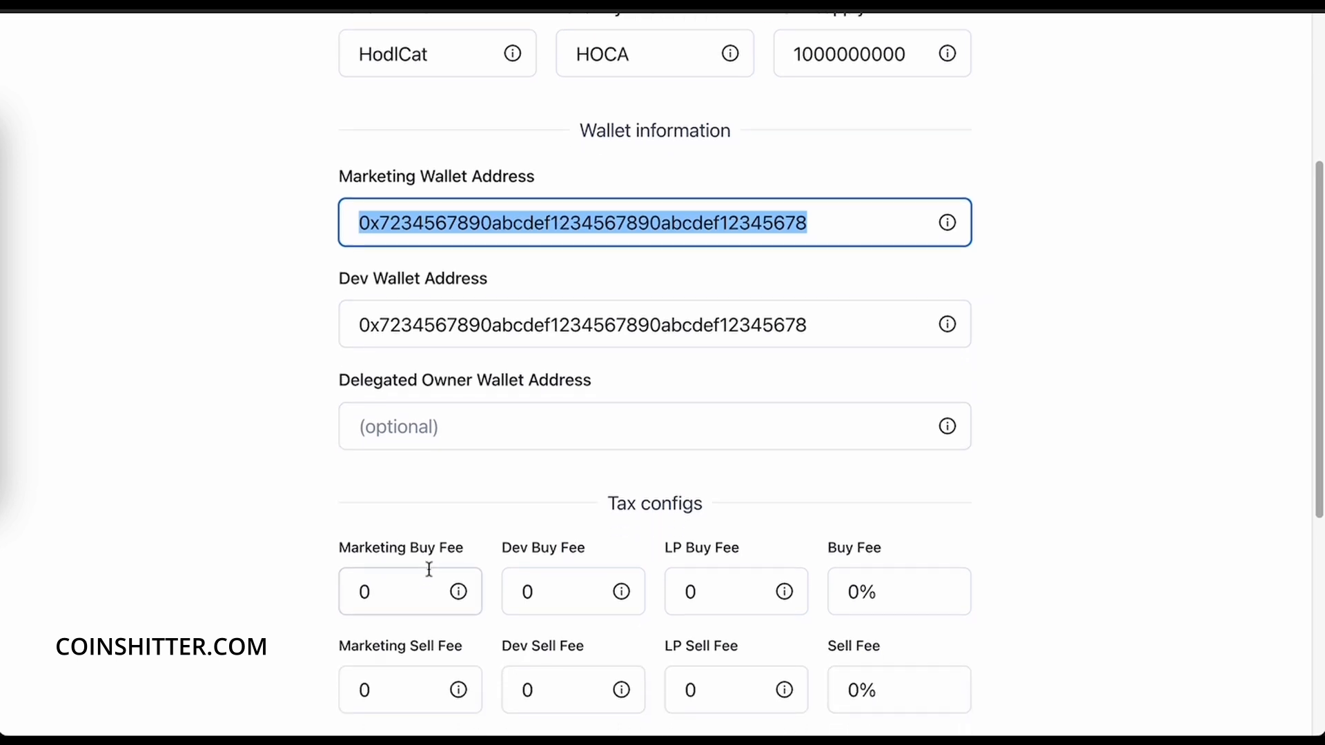
pyautogui.moveTo(319, 545); pyautogui.dragTo(413, 663)
pyautogui.scroll(1, 376, 260)
pyautogui.moveTo(819, 331); pyautogui.dragTo(317, 328)
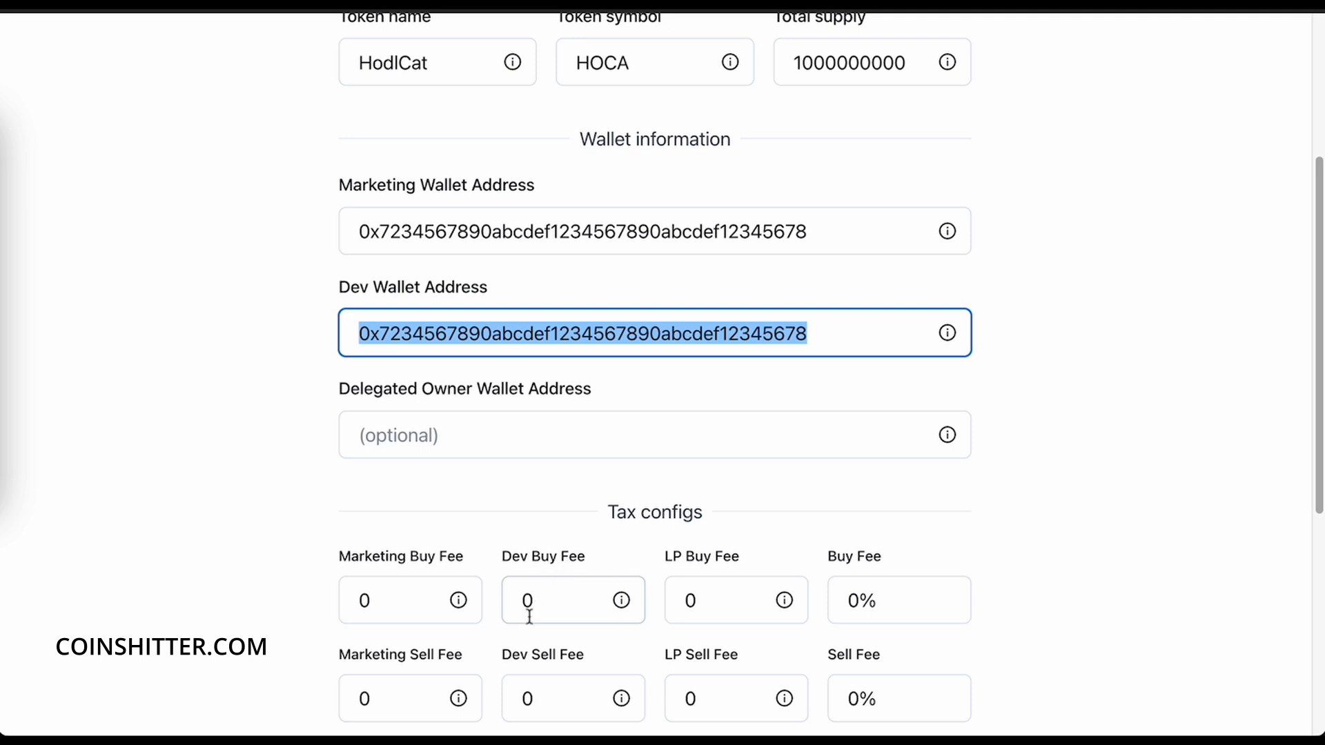
pyautogui.click(401, 477)
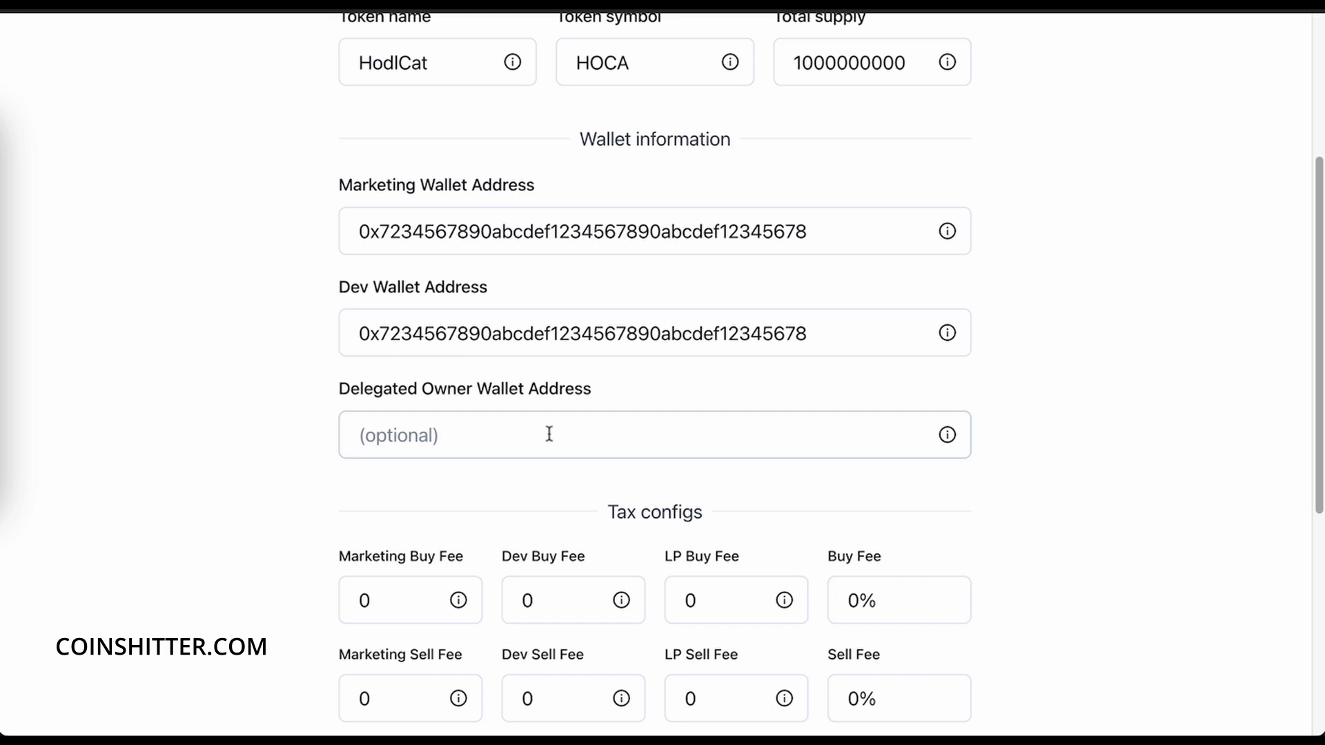
pyautogui.click(500, 439)
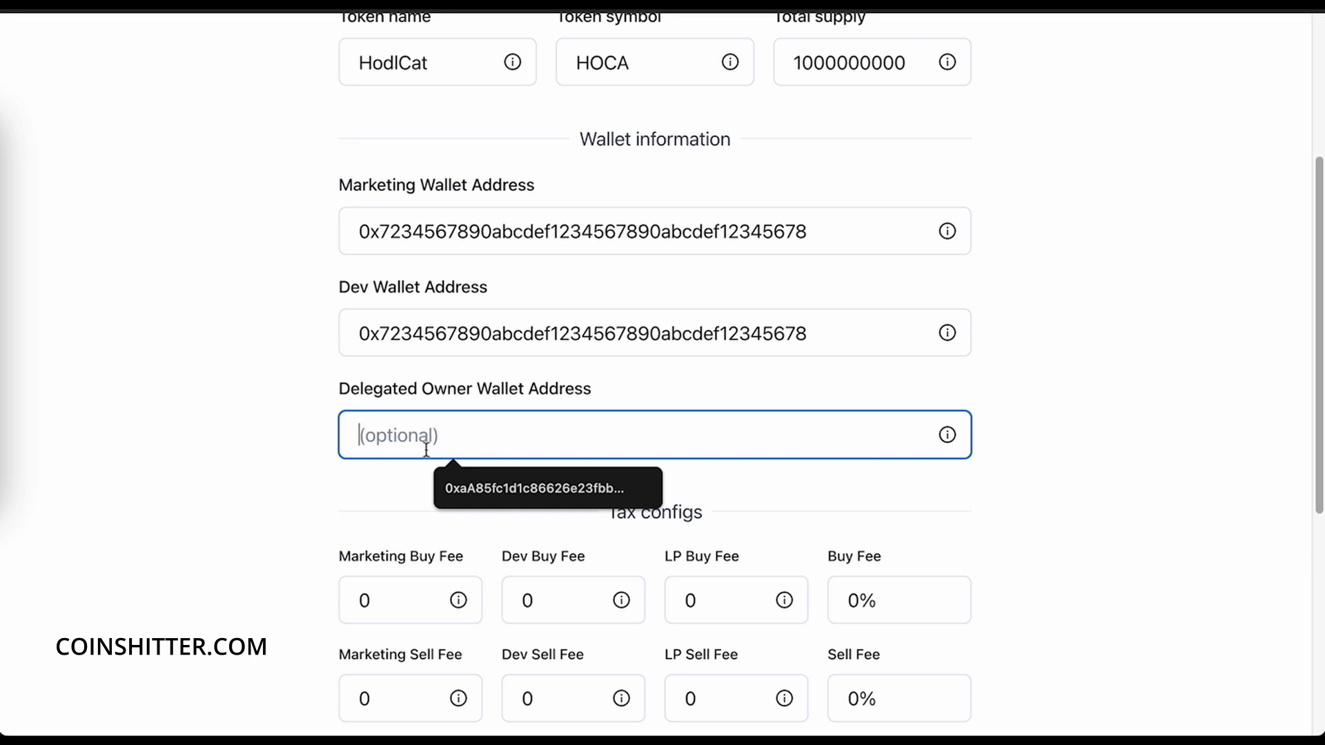
pyautogui.click(1106, 393)
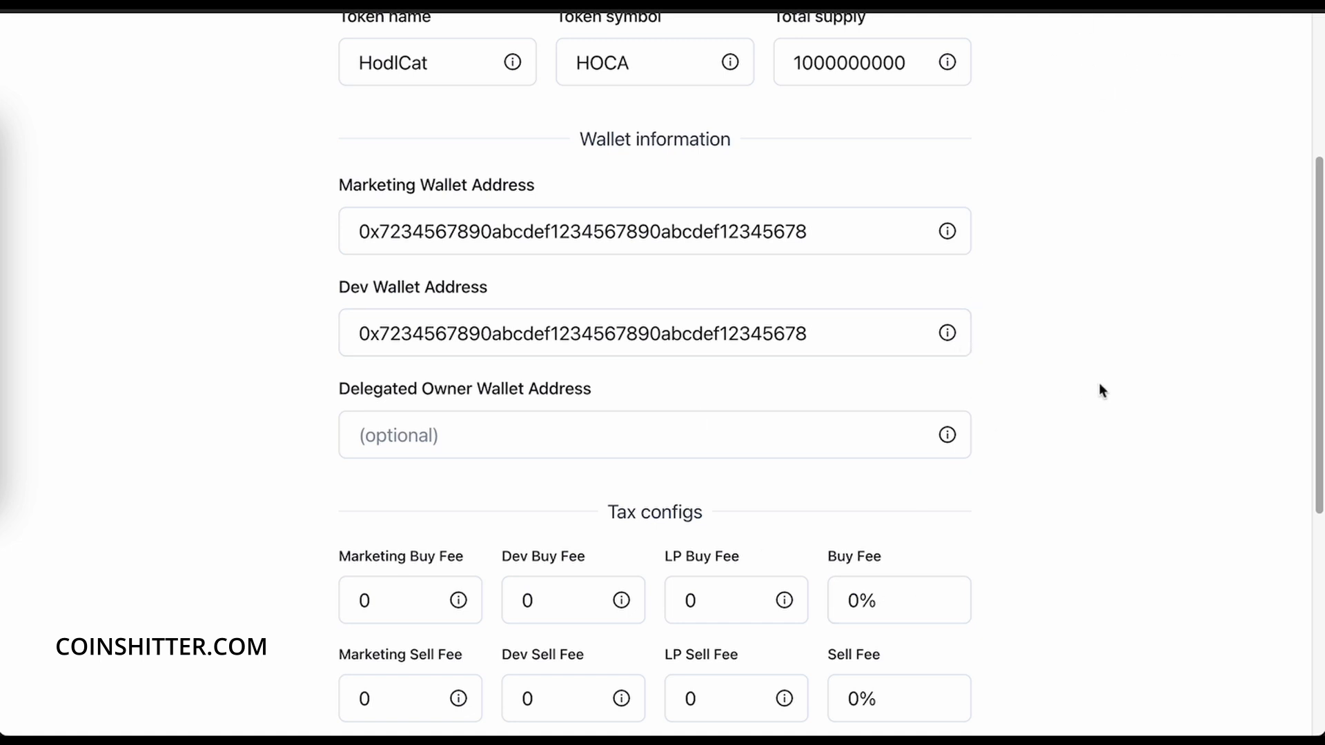
# - Examine the tax configuration's marketing, dev and LP fees, the related dev wallet, and the combined buy and sell fees
pyautogui.scroll(-2, 1100, 384)
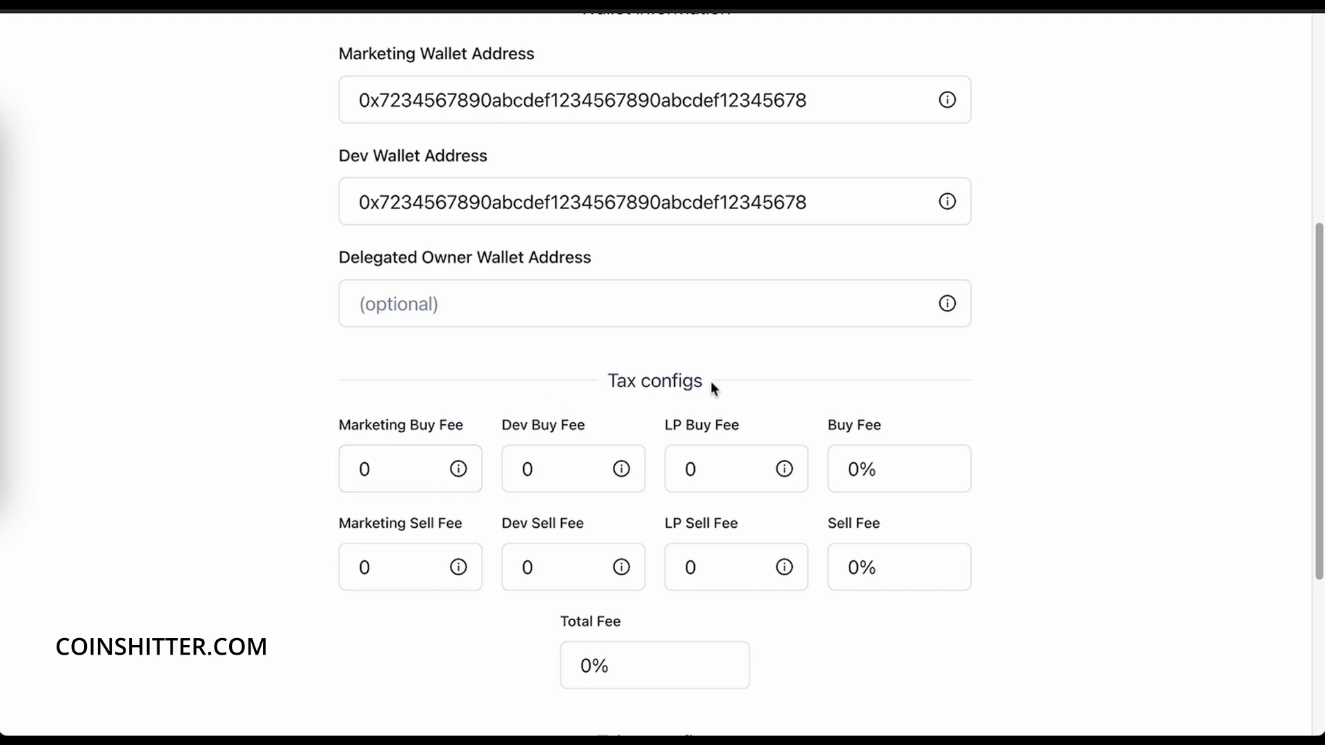
pyautogui.moveTo(712, 383); pyautogui.dragTo(487, 389)
pyautogui.moveTo(292, 425); pyautogui.dragTo(864, 541)
pyautogui.click(357, 457)
pyautogui.moveTo(338, 422); pyautogui.dragTo(467, 539)
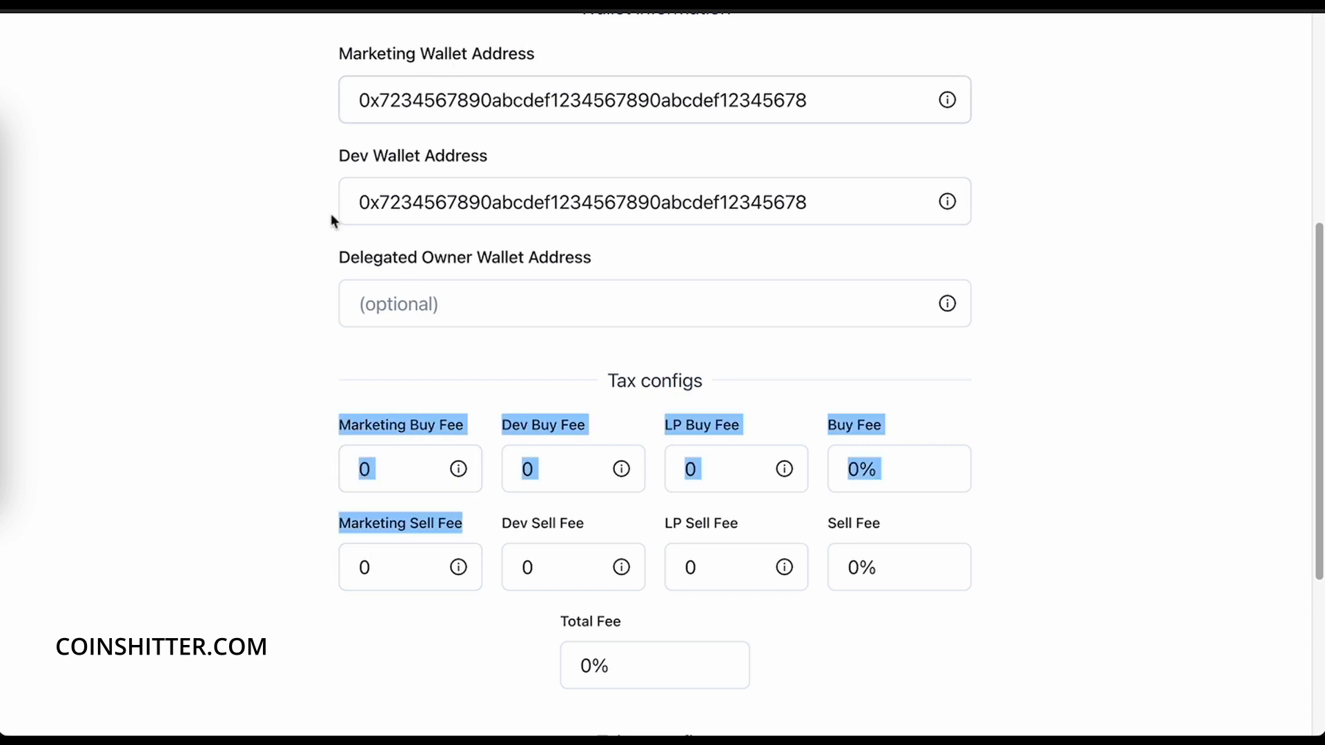
pyautogui.click(535, 373)
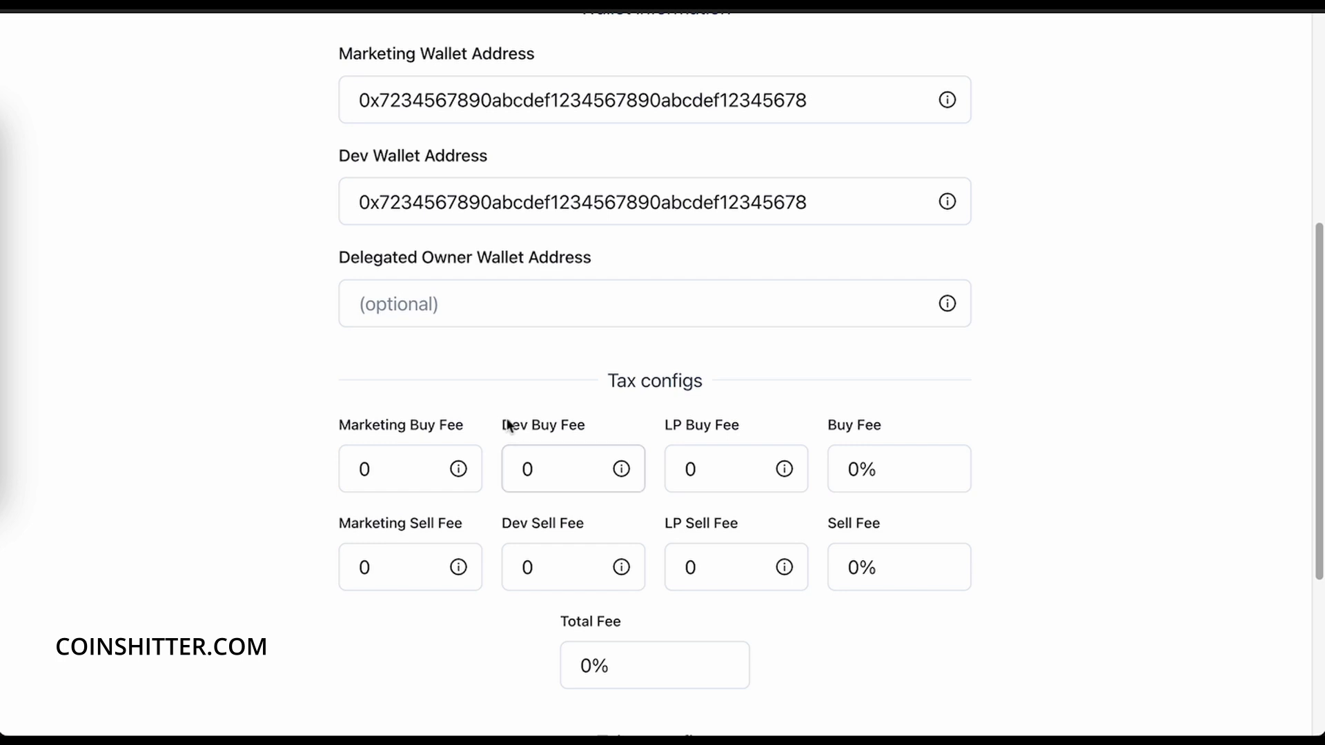
pyautogui.moveTo(503, 423); pyautogui.dragTo(589, 429)
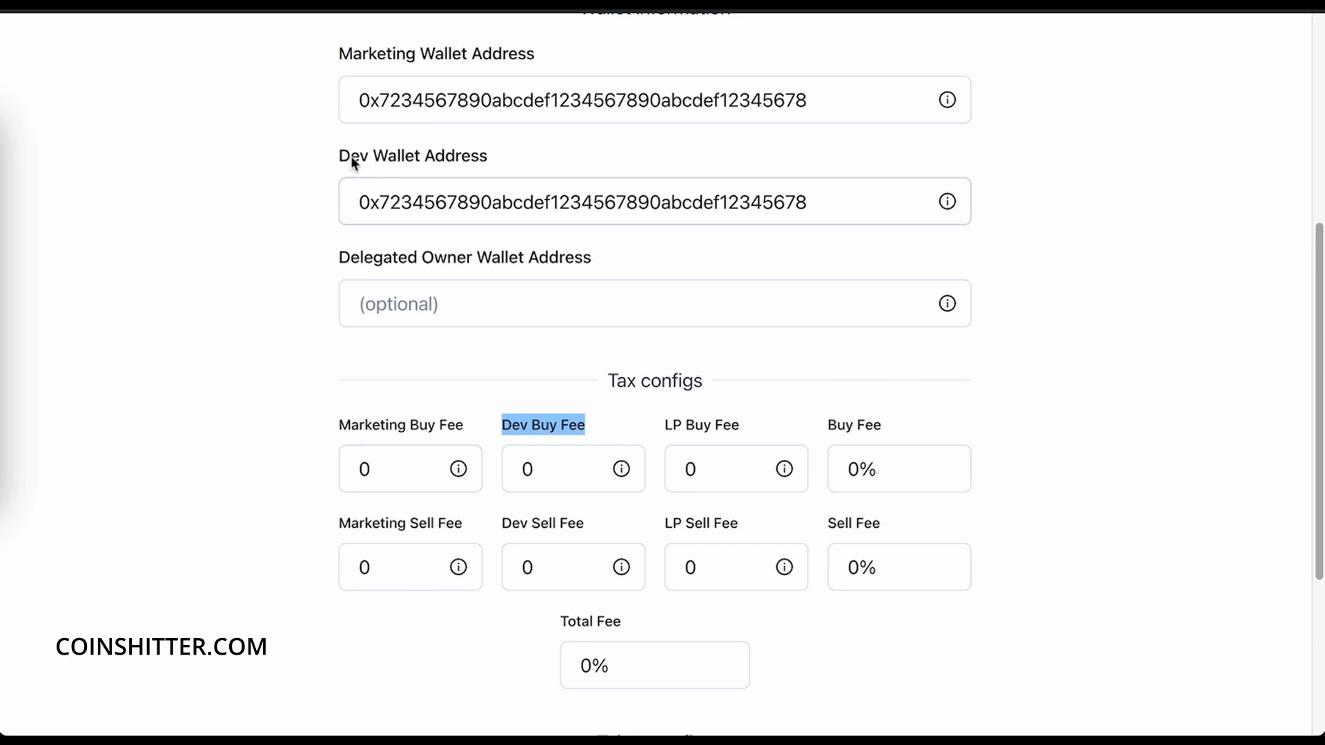
pyautogui.moveTo(515, 158); pyautogui.dragTo(299, 156)
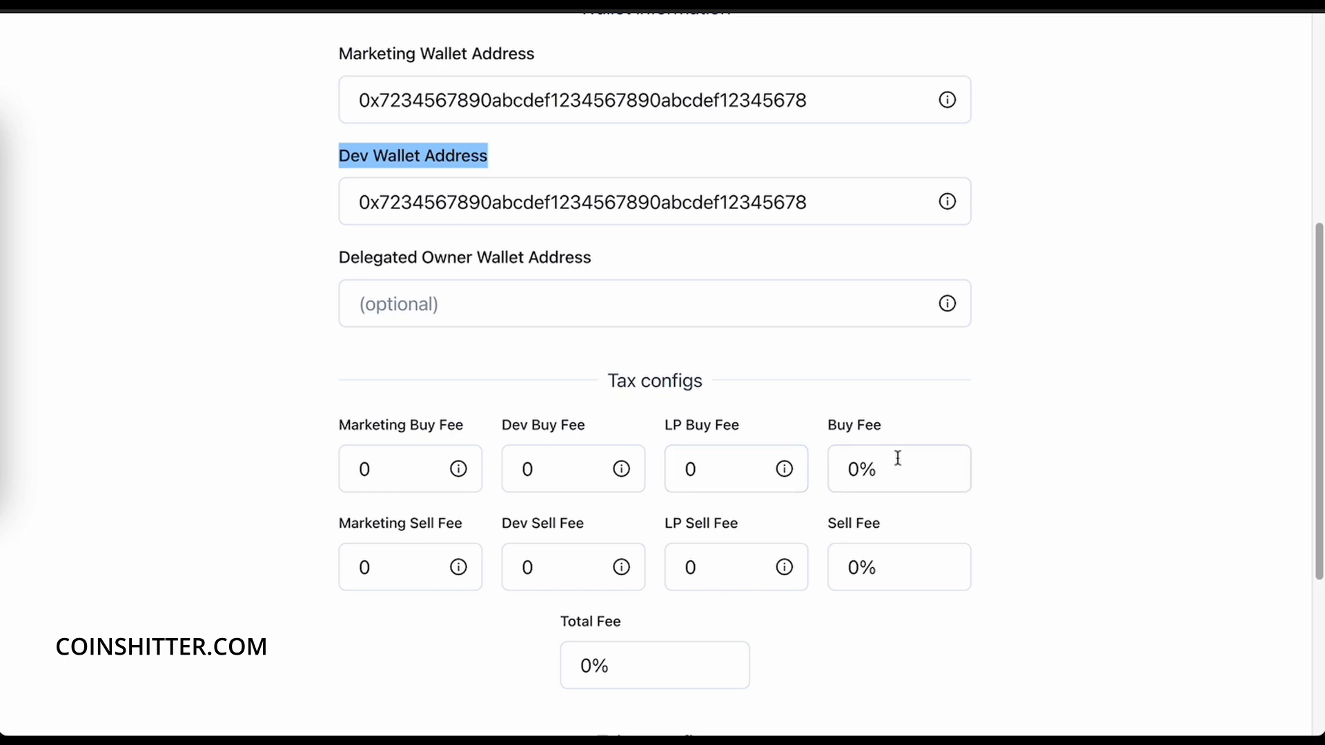
pyautogui.moveTo(884, 467); pyautogui.dragTo(816, 473)
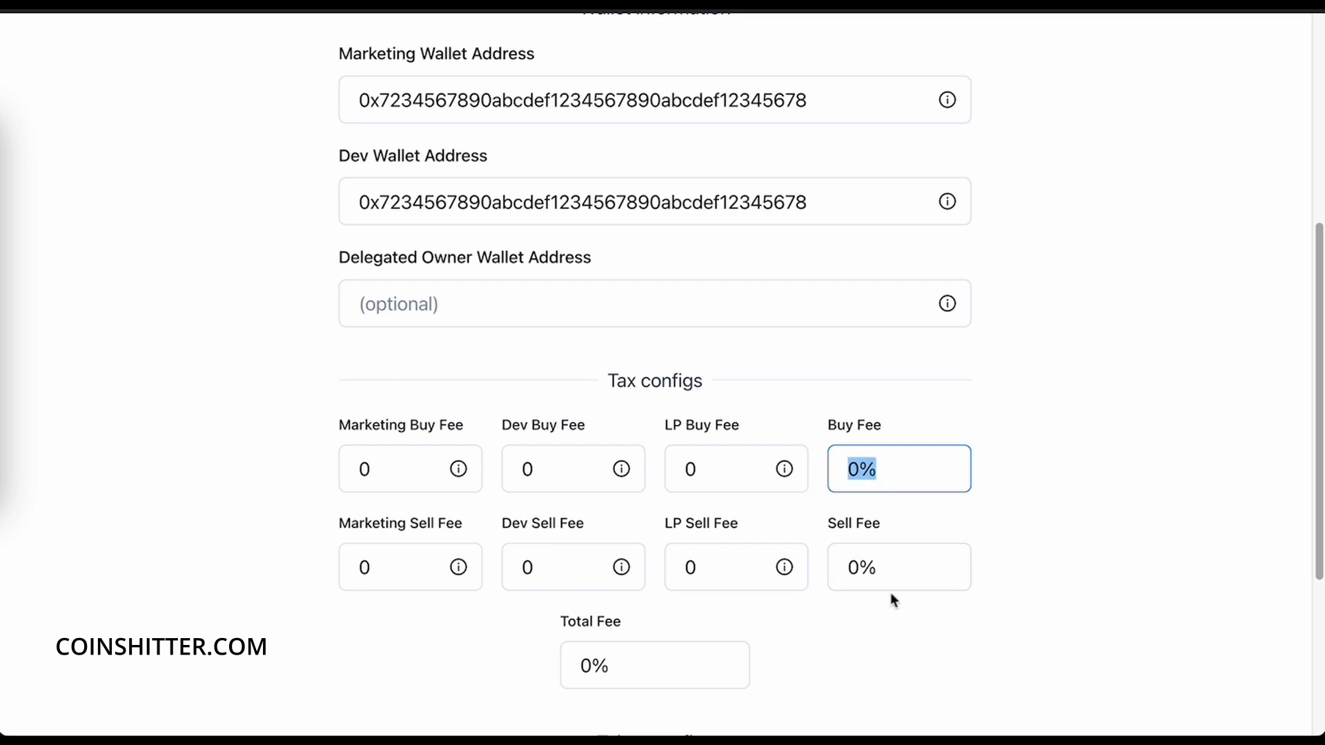
pyautogui.moveTo(896, 568); pyautogui.dragTo(815, 569)
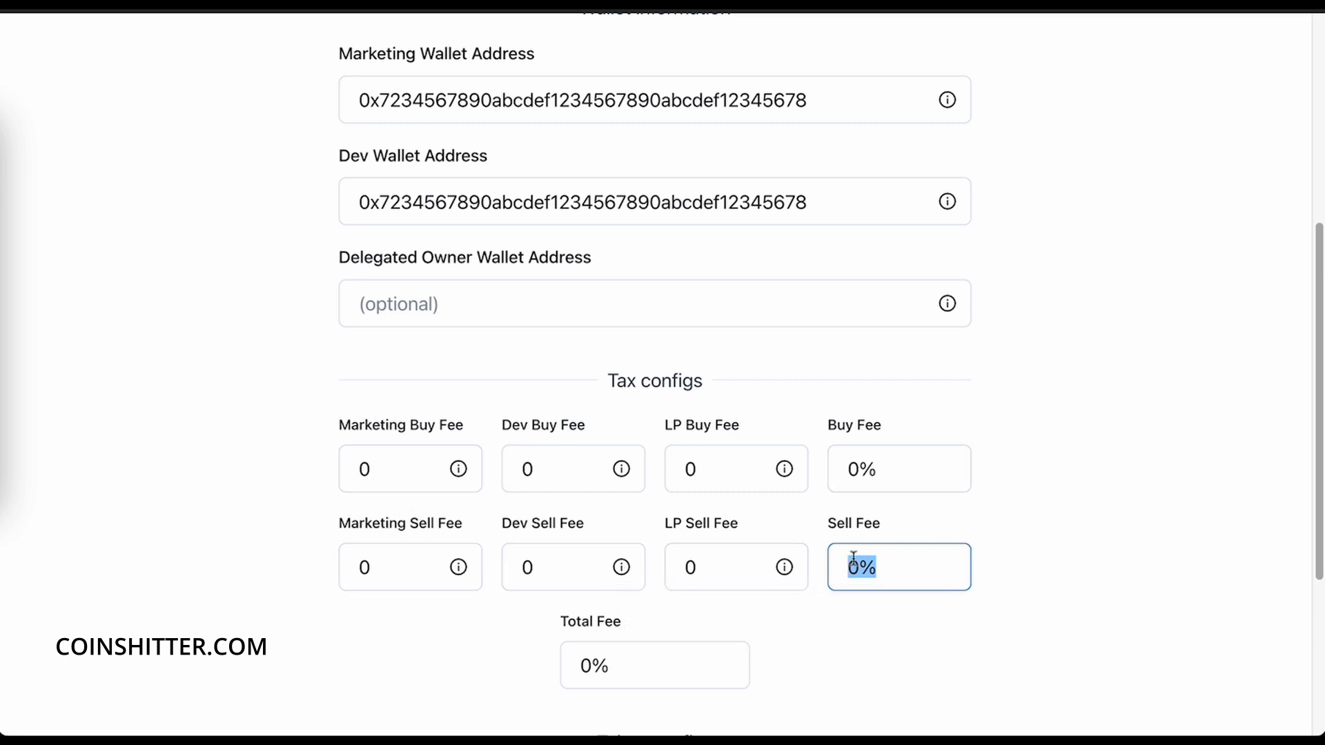
# - Set the Marketing Buy Fee to 1 in the tax configuration
pyautogui.click(385, 469)
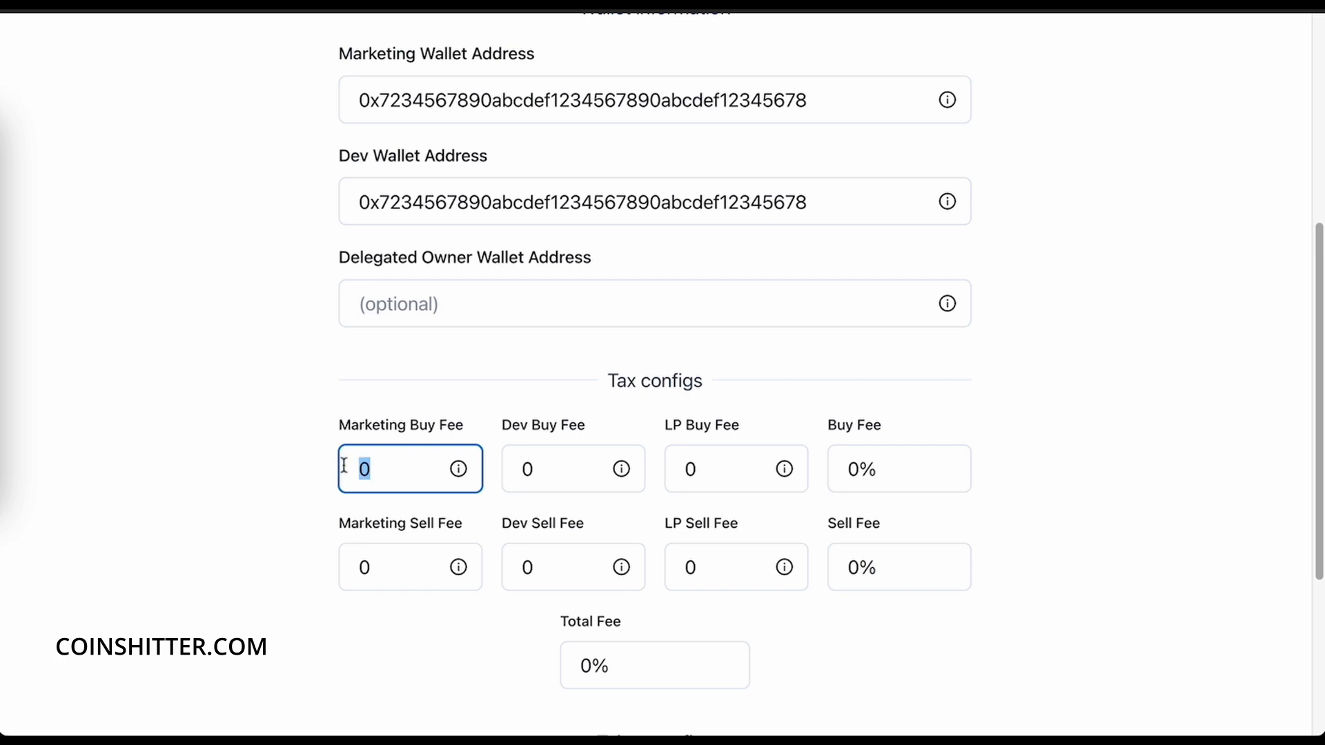
pyautogui.write('1')
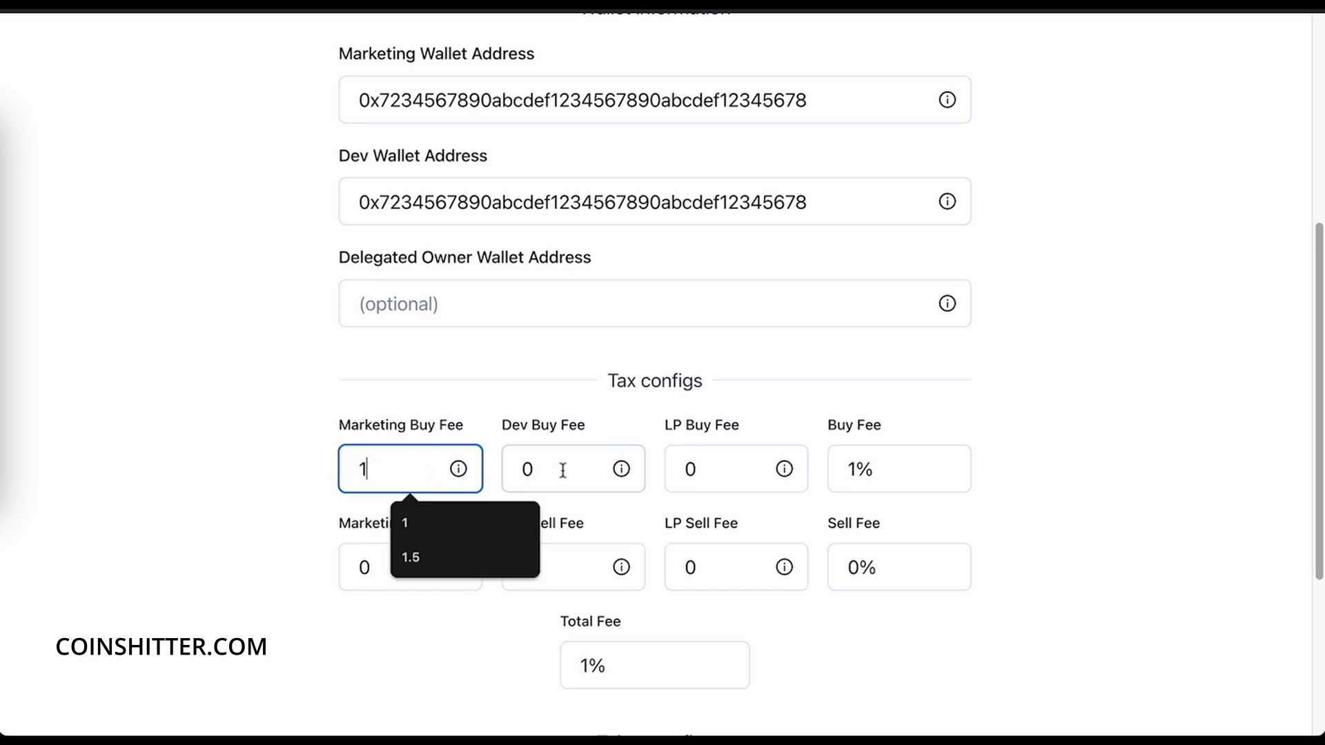
# - Set the Dev Buy Fee and the LP Buy Fee to 1 each, checking the combined Buy Fee
pyautogui.click(563, 470)
pyautogui.write('1')
pyautogui.click(718, 479)
pyautogui.write('1')
pyautogui.moveTo(642, 485)
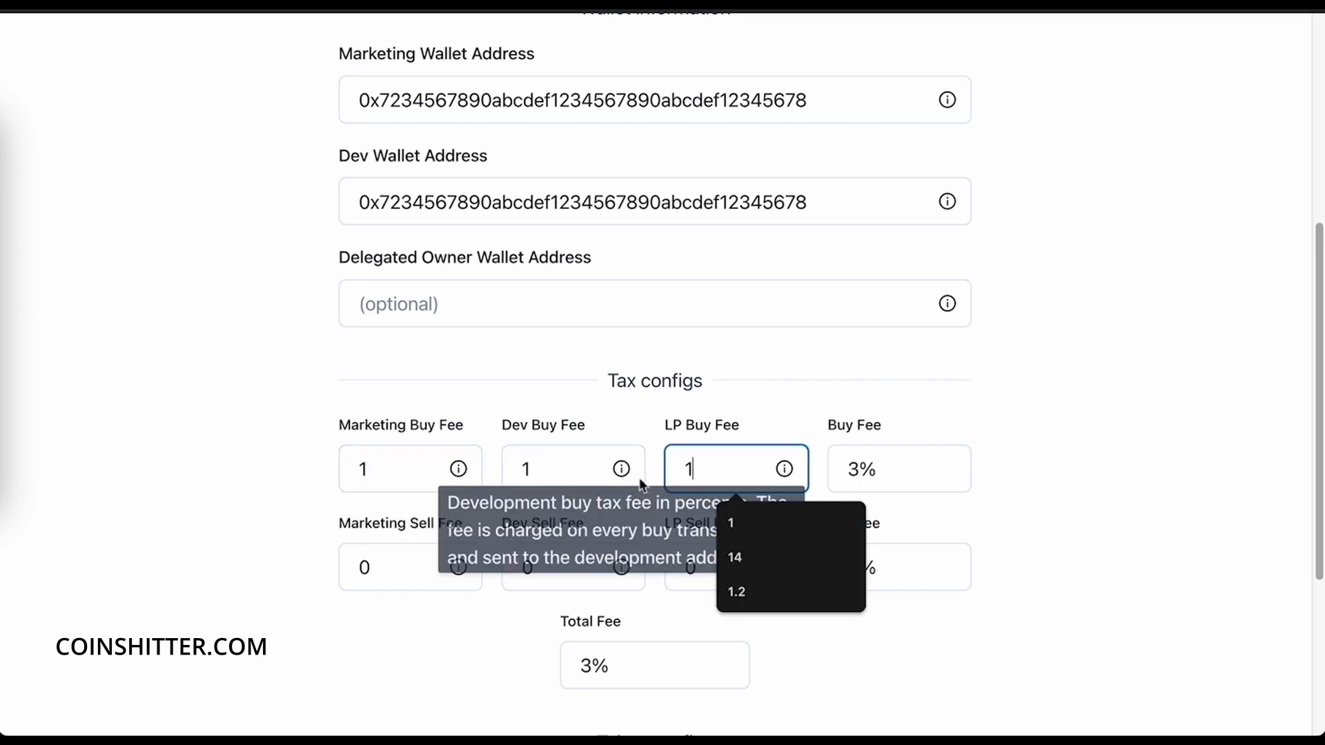
pyautogui.click(861, 470)
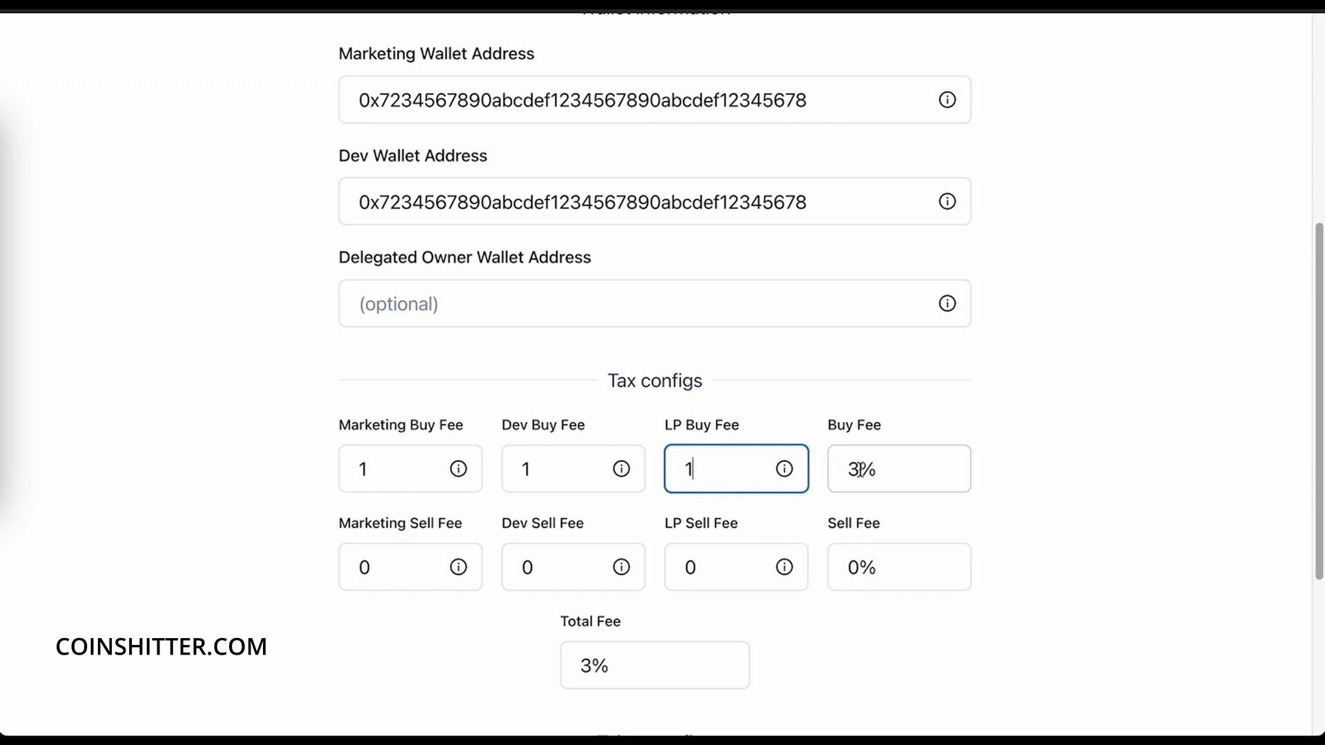
pyautogui.doubleClick(861, 470)
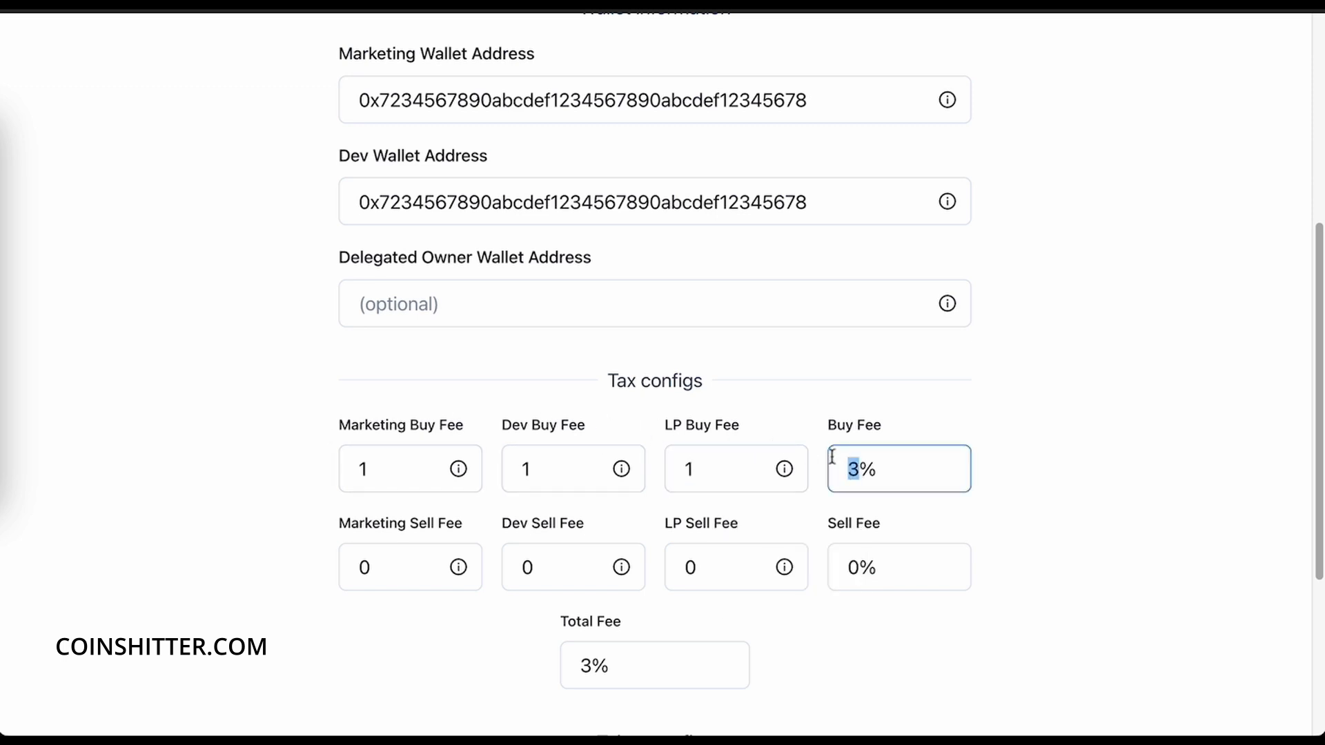
pyautogui.click(831, 496)
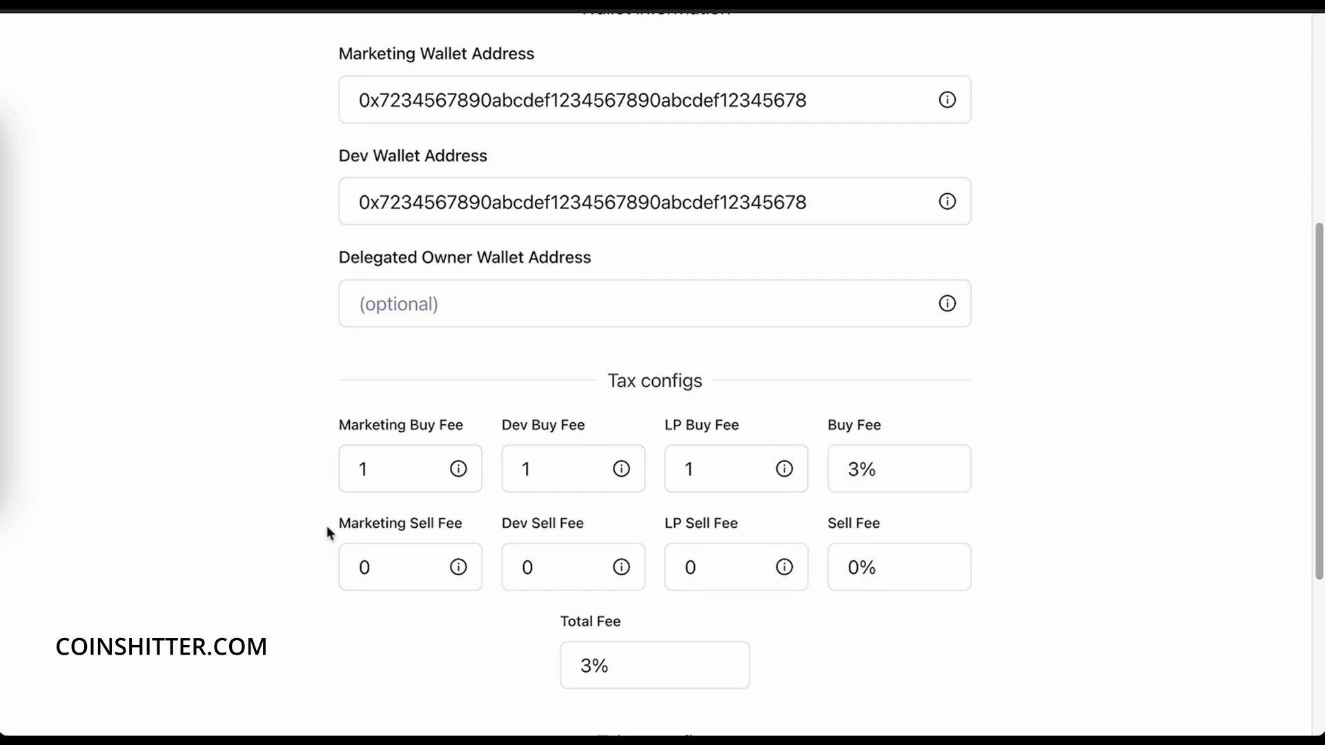
# - Set the Marketing, Dev and LP Sell Fees to 1 each in the tax configuration
pyautogui.moveTo(327, 527); pyautogui.dragTo(723, 527)
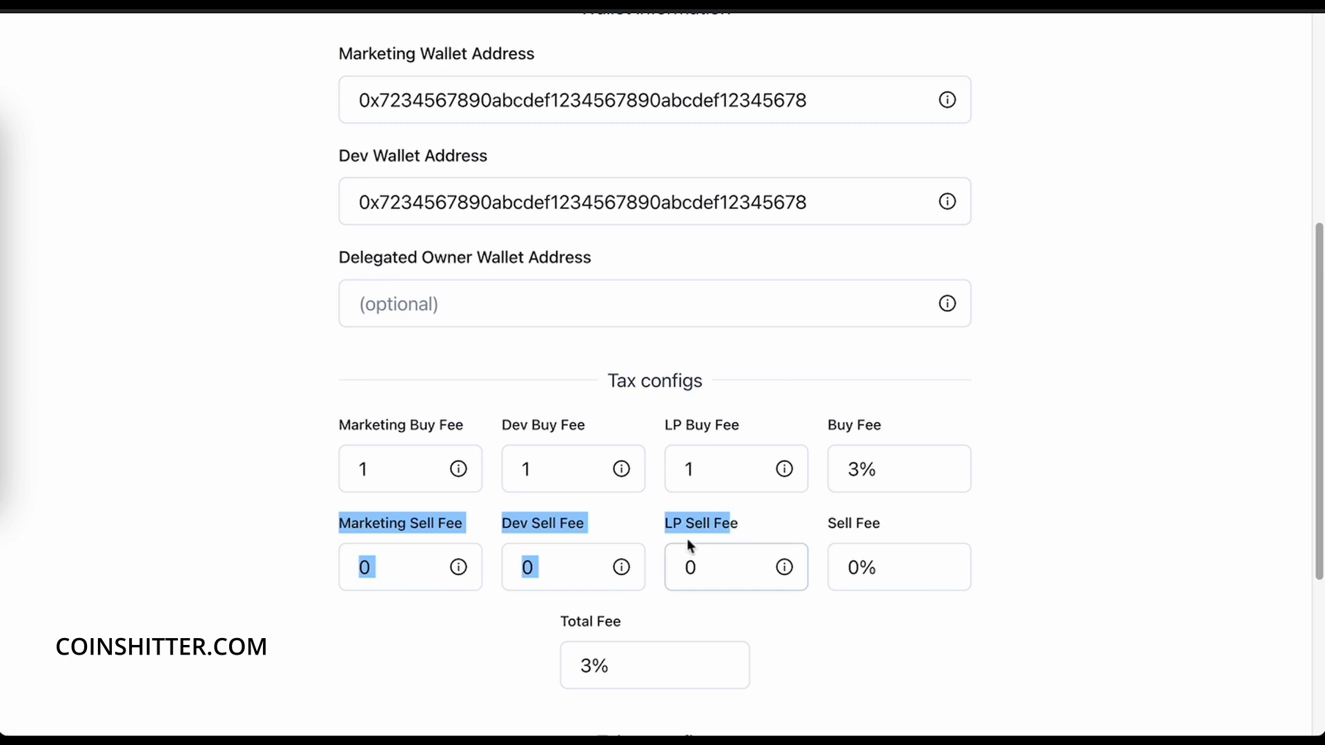
pyautogui.moveTo(376, 571); pyautogui.dragTo(315, 564)
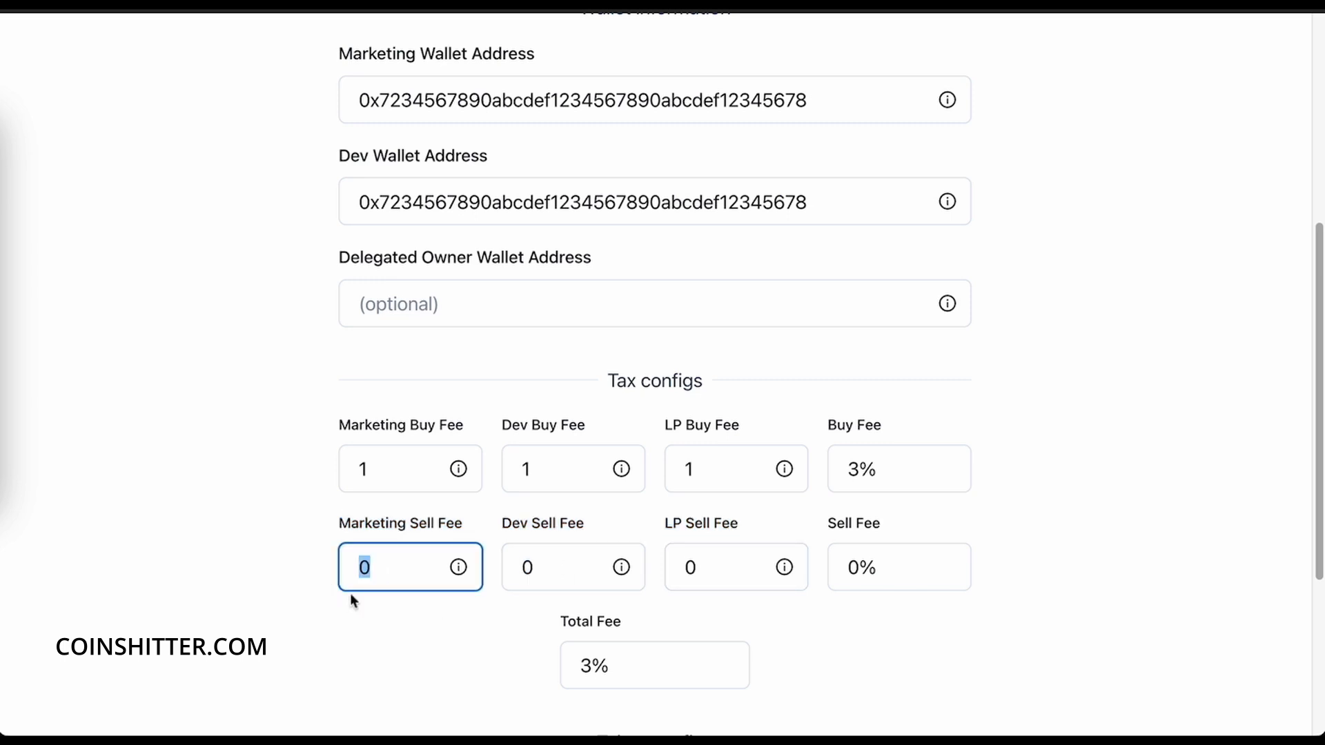
pyautogui.write('1')
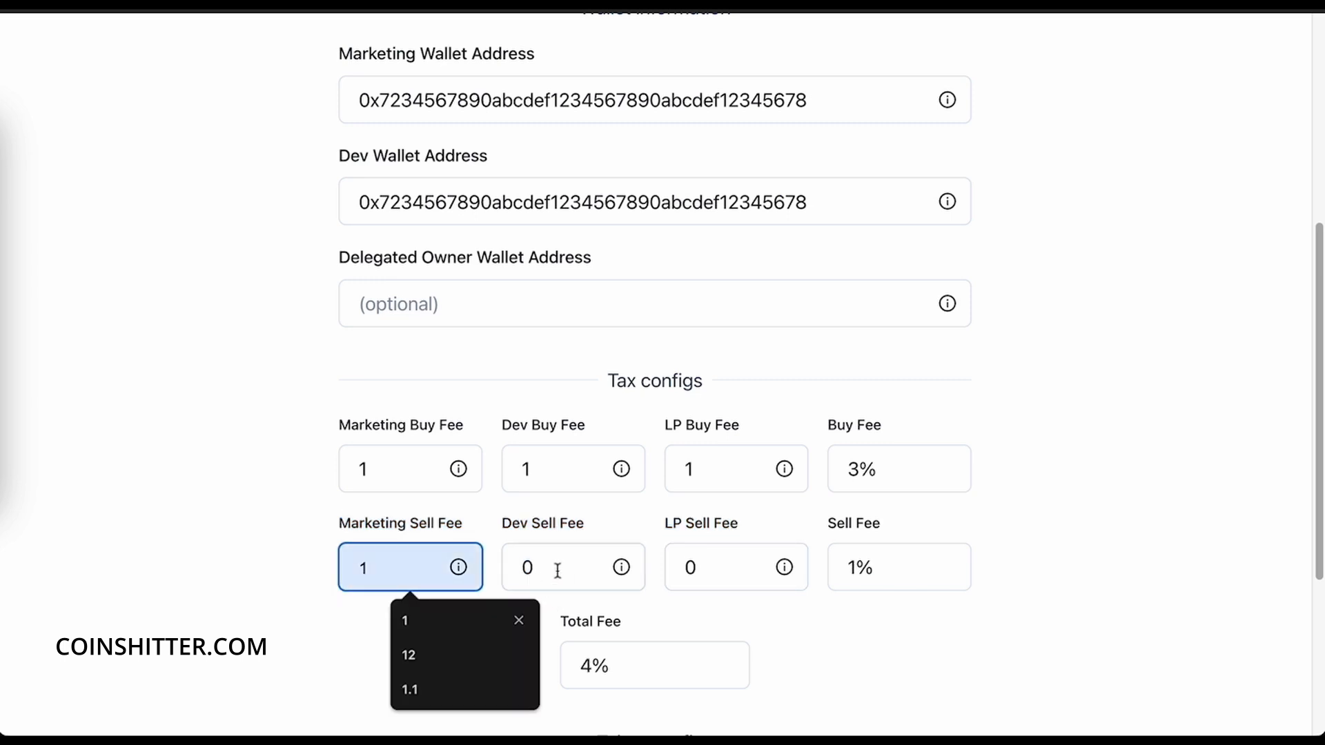
pyautogui.doubleClick(557, 568)
pyautogui.write('1')
pyautogui.doubleClick(686, 568)
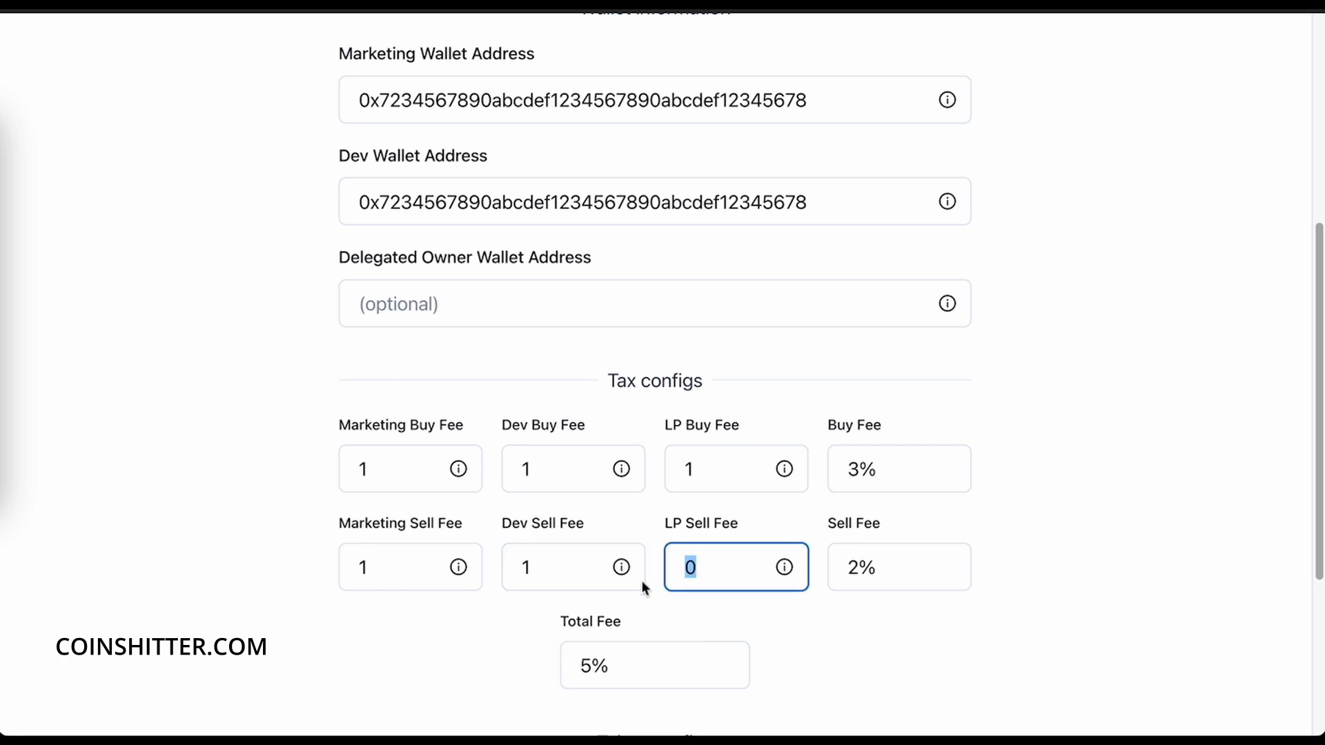
pyautogui.write('1')
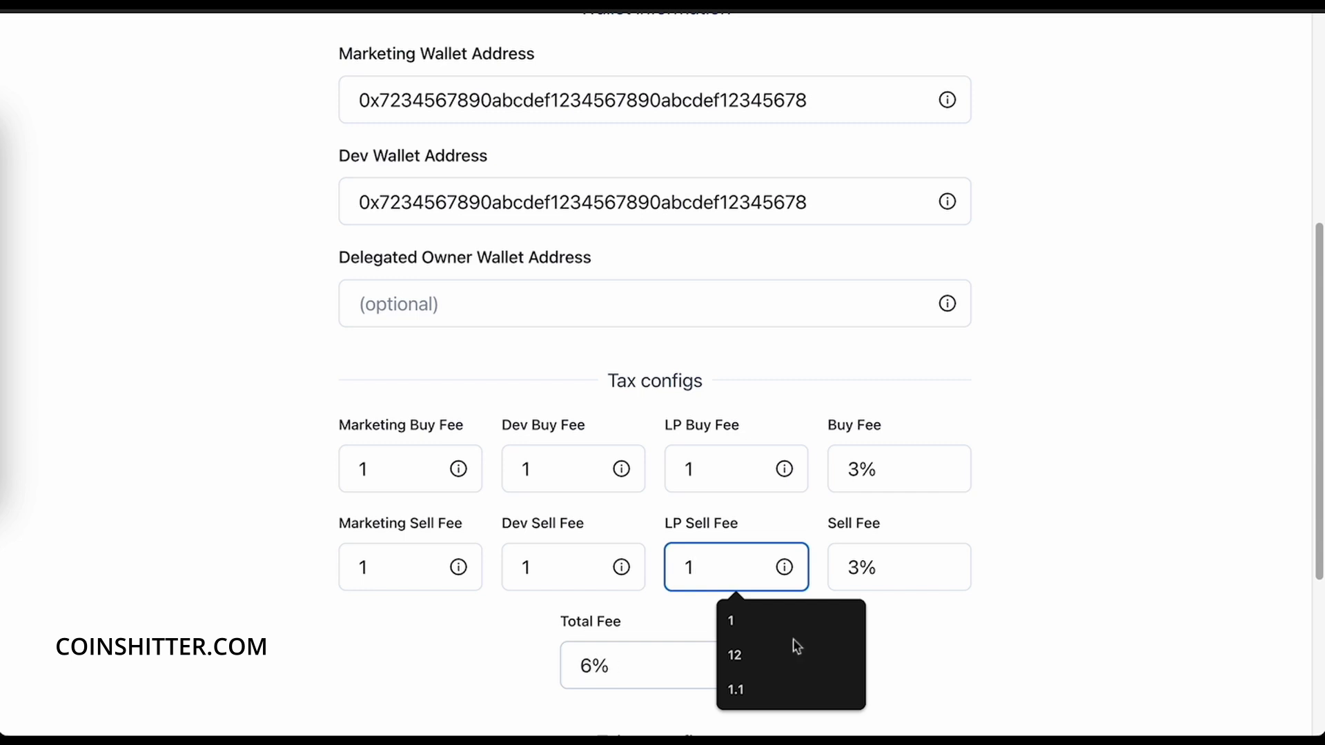
pyautogui.click(1081, 489)
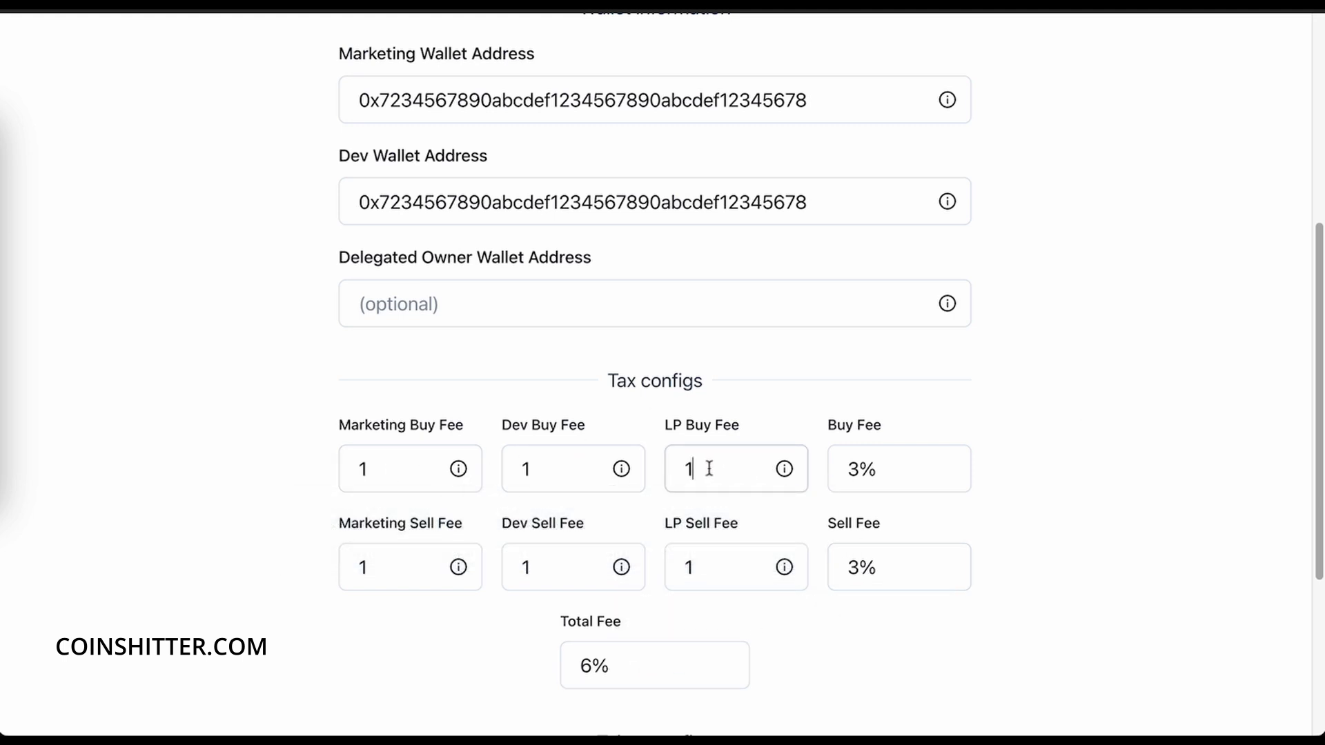
# - Try an LP Buy Fee of 15 to test the fee limit, checking the combined Buy Fee
pyautogui.click(683, 470)
pyautogui.press('BackSpace')
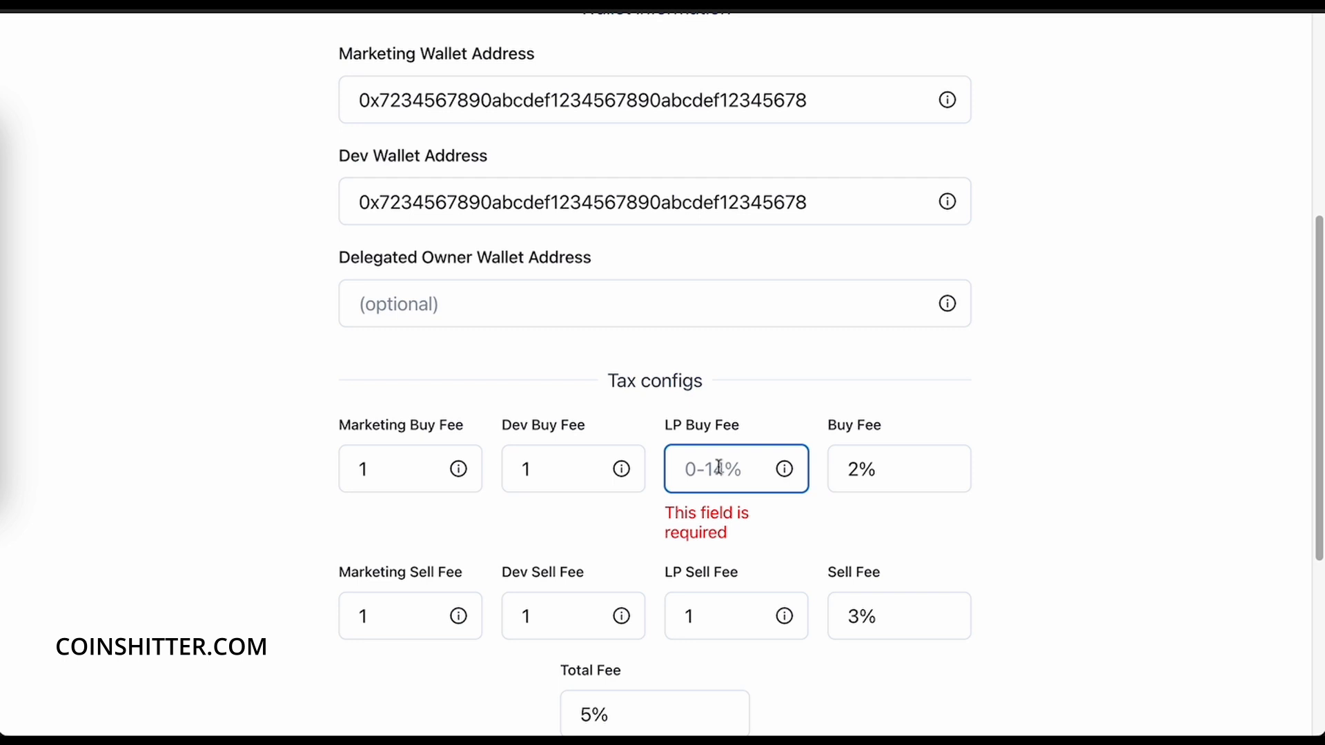
pyautogui.write('15')
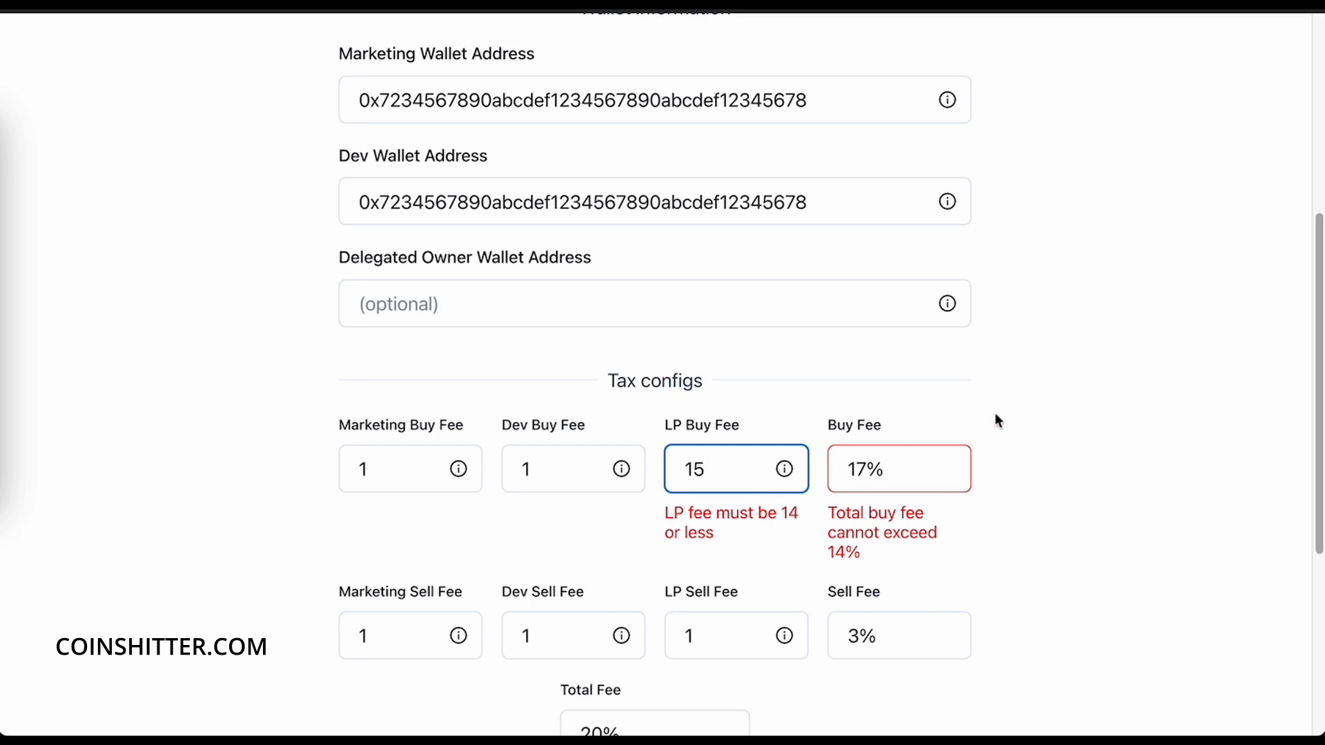
pyautogui.click(1096, 409)
pyautogui.moveTo(908, 467); pyautogui.dragTo(828, 477)
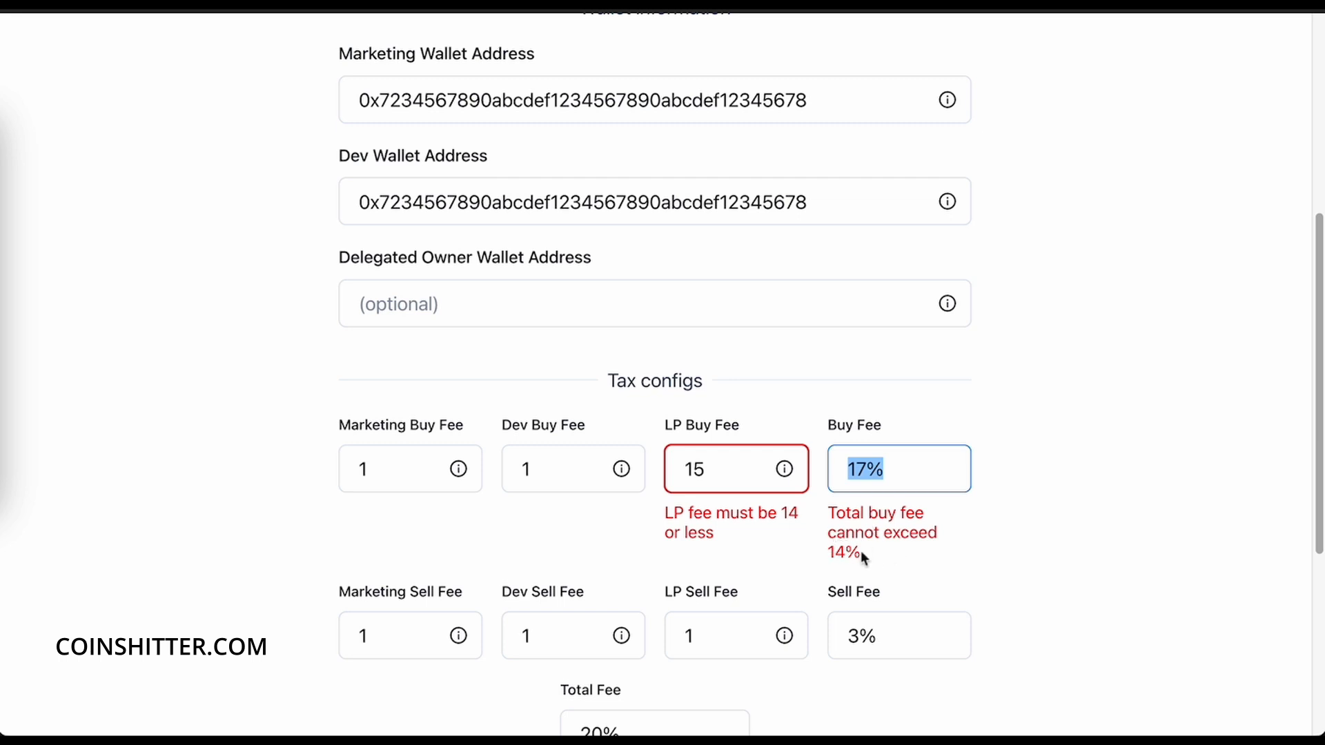
pyautogui.click(1064, 487)
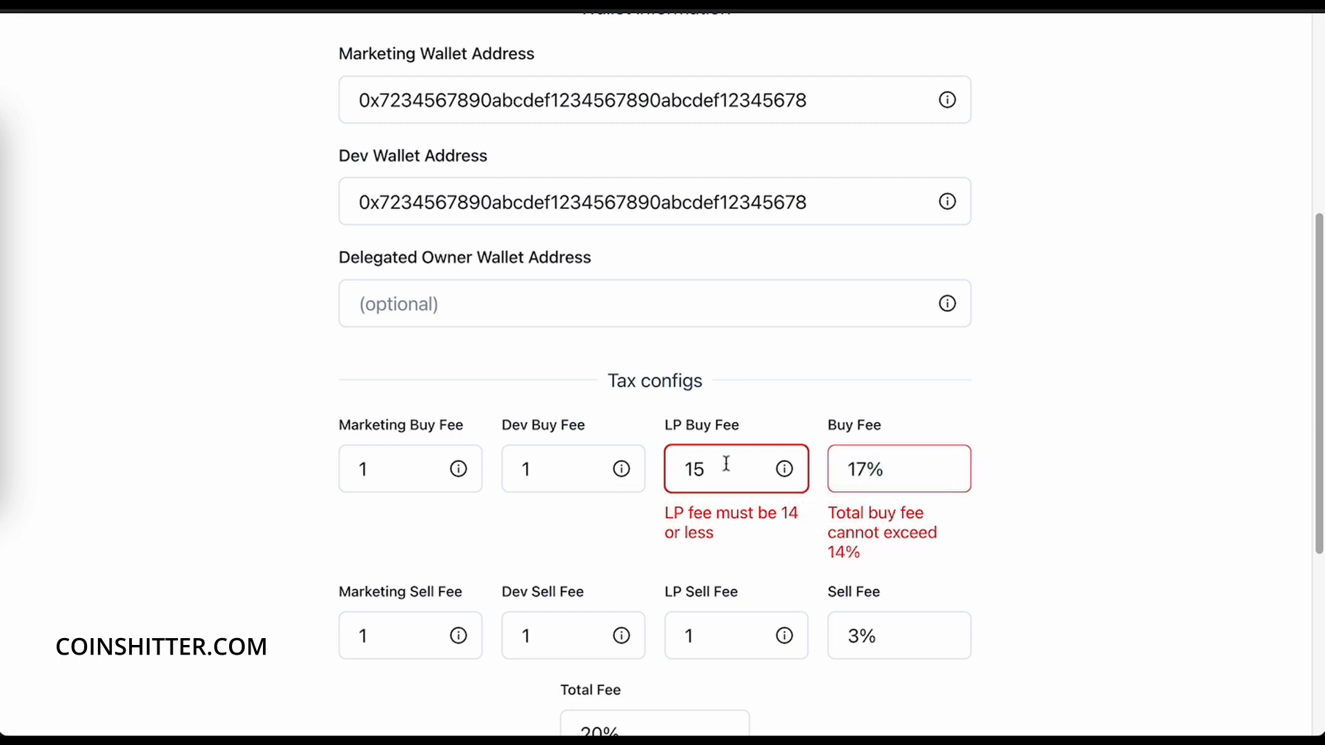
# - Set the LP Buy Fee to 4 and check the combined Sell Fee
pyautogui.moveTo(718, 467); pyautogui.dragTo(647, 470)
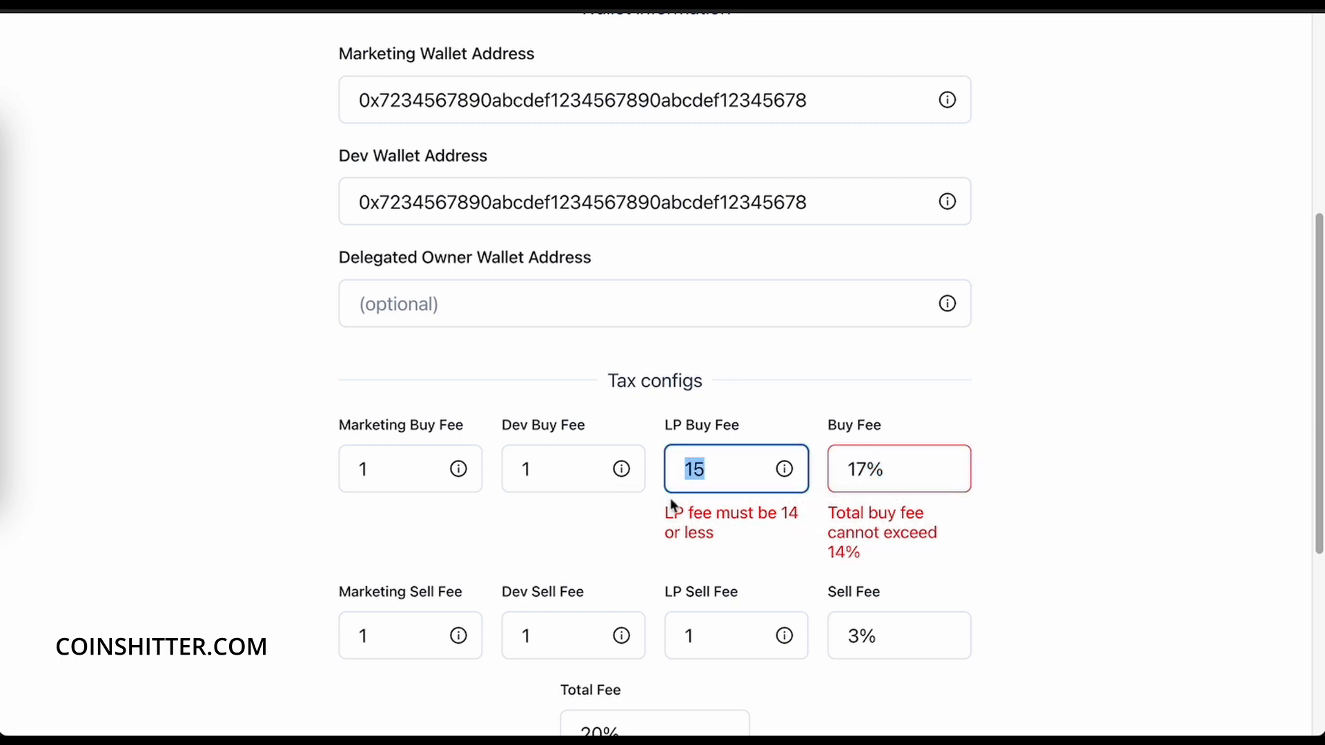
pyautogui.write('4')
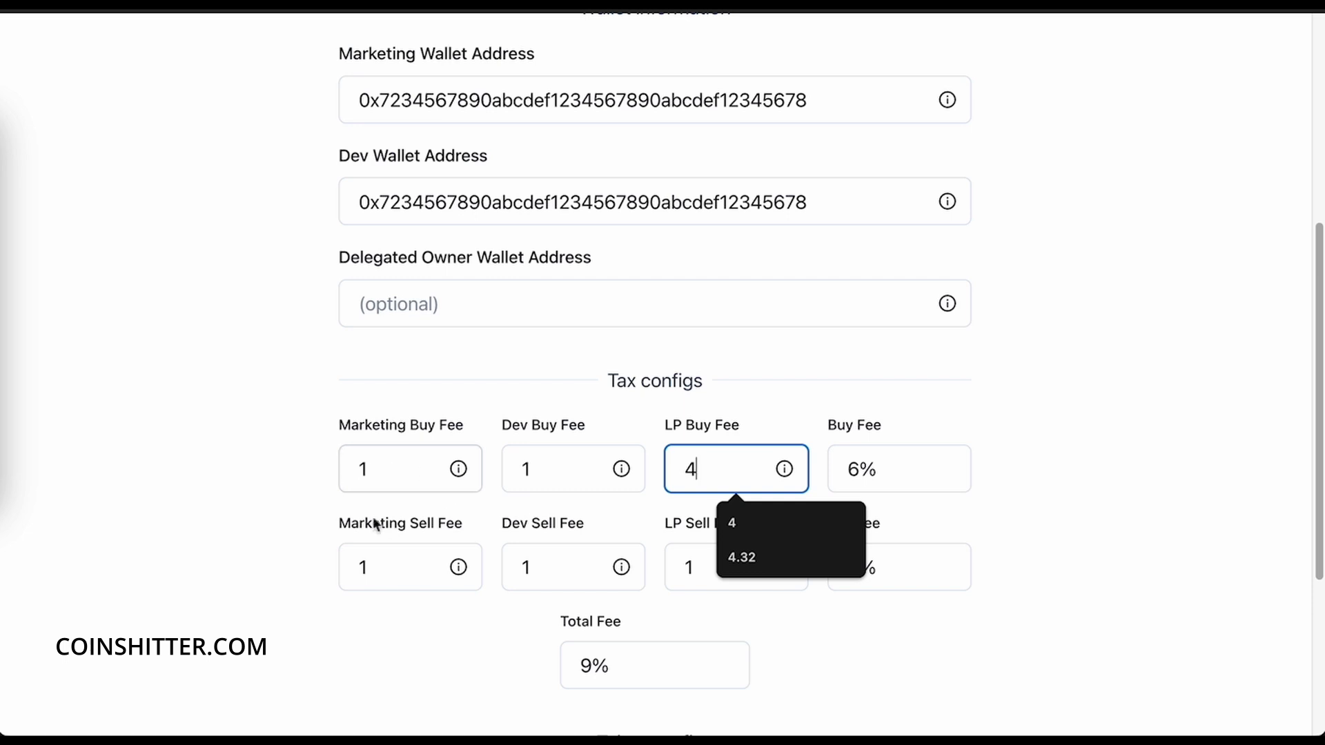
pyautogui.click(919, 566)
pyautogui.doubleClick(918, 566)
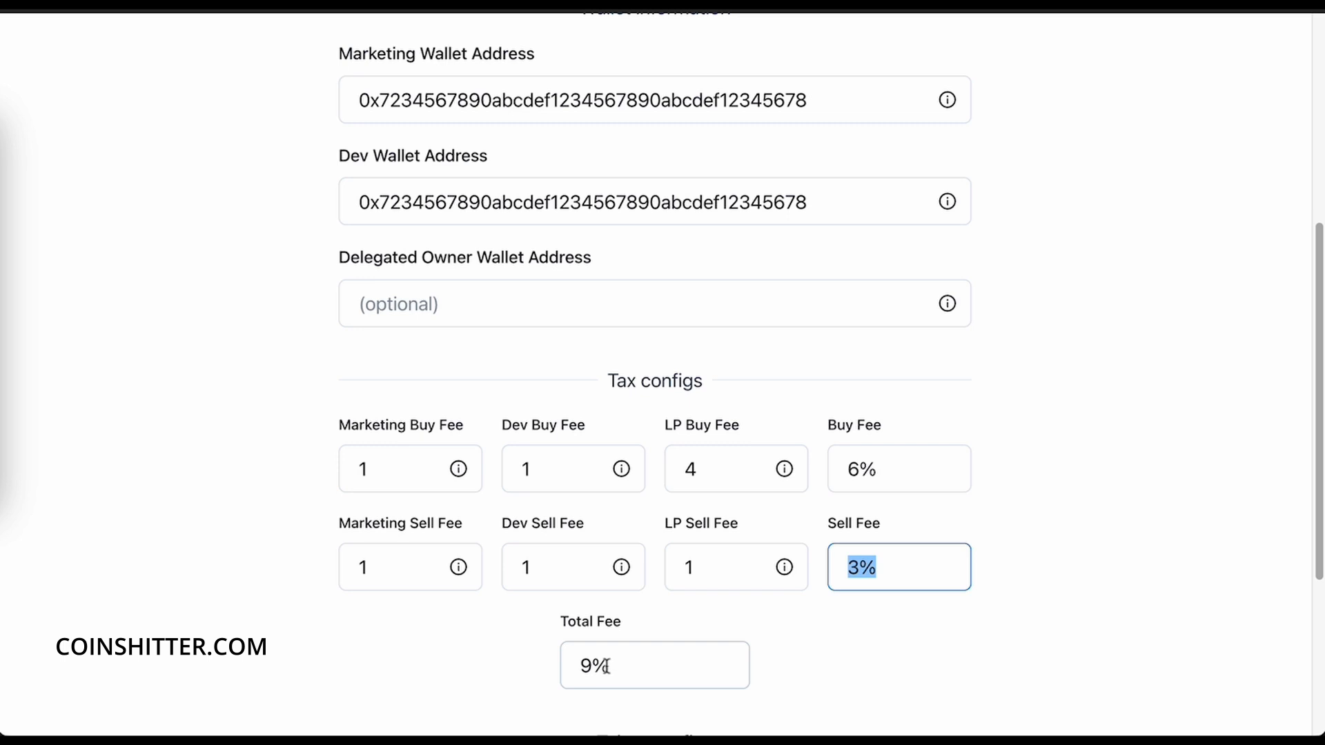
pyautogui.click(1033, 607)
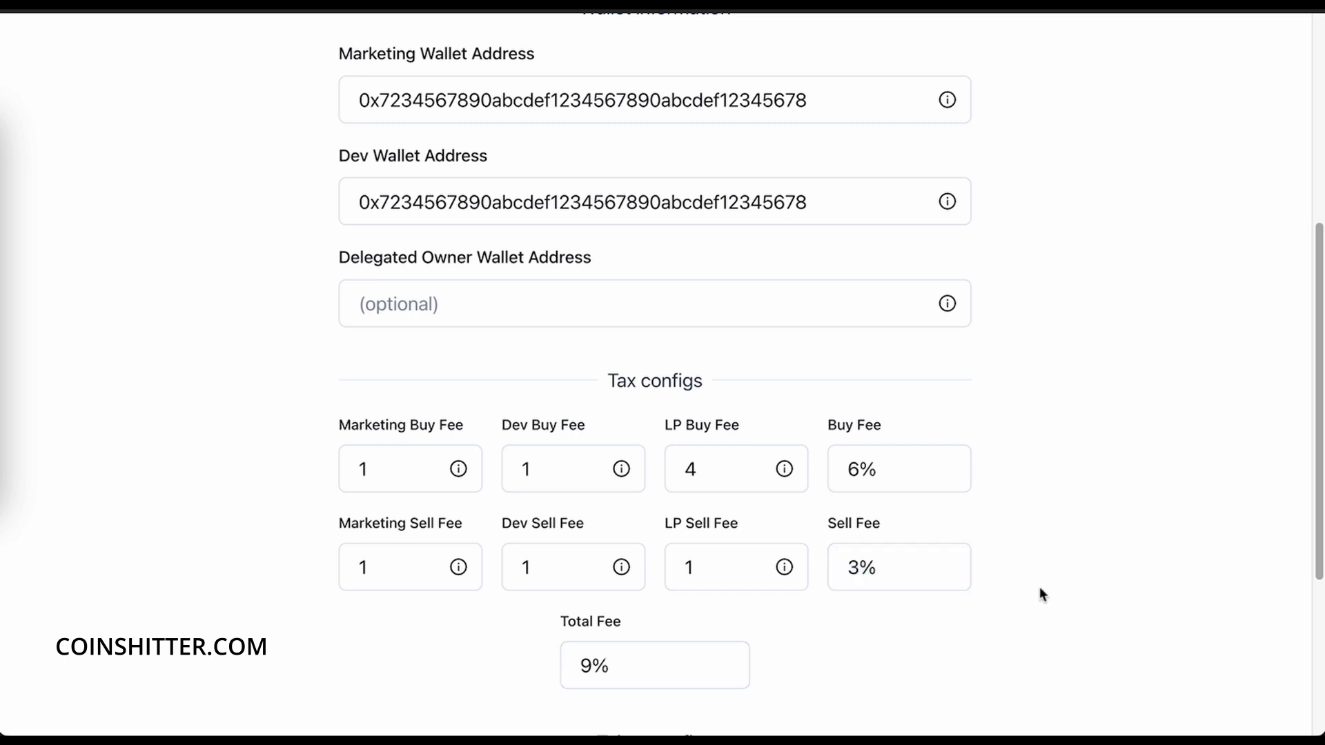
# - Set the Marketing Buy Fee and the Dev Buy Fee to 3 each
pyautogui.doubleClick(387, 468)
pyautogui.write('3')
pyautogui.doubleClick(550, 470)
pyautogui.write('3')
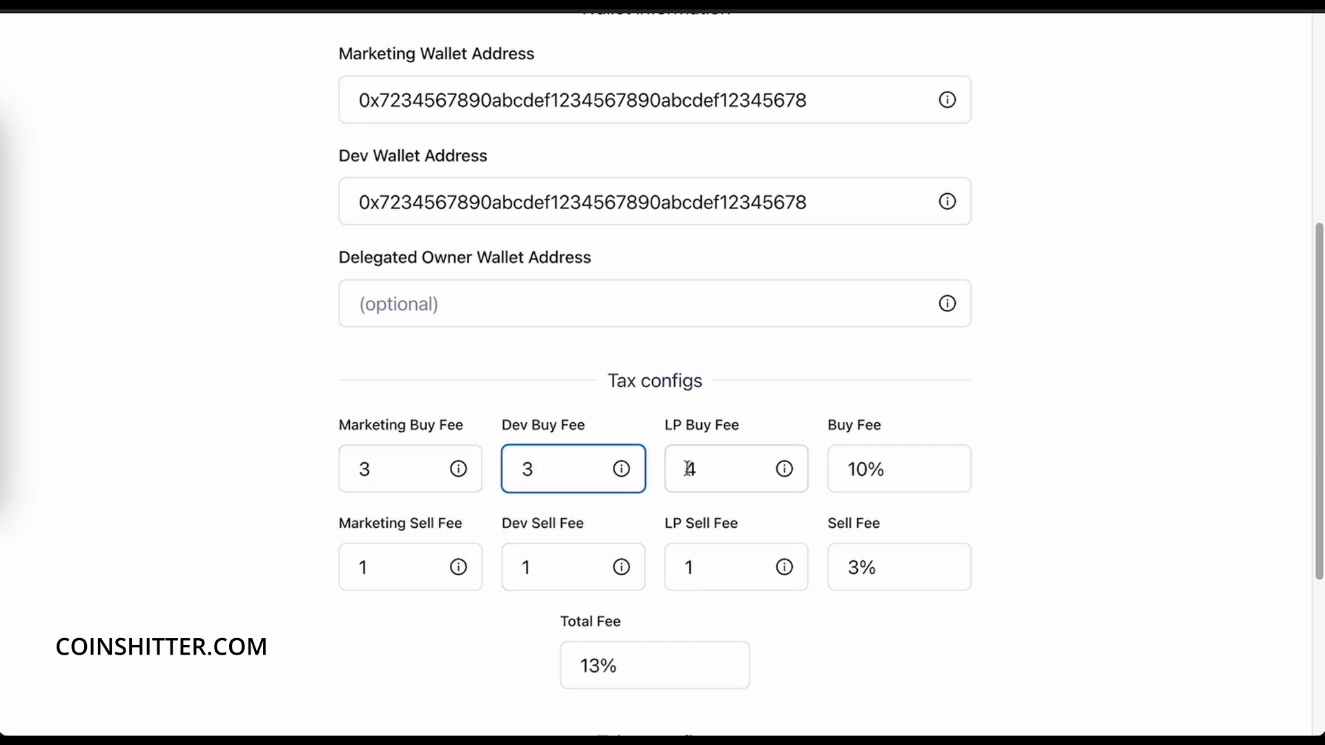
# - Set both the LP Buy Fee and the LP Sell Fee to 0 in the tax configuration
pyautogui.doubleClick(686, 469)
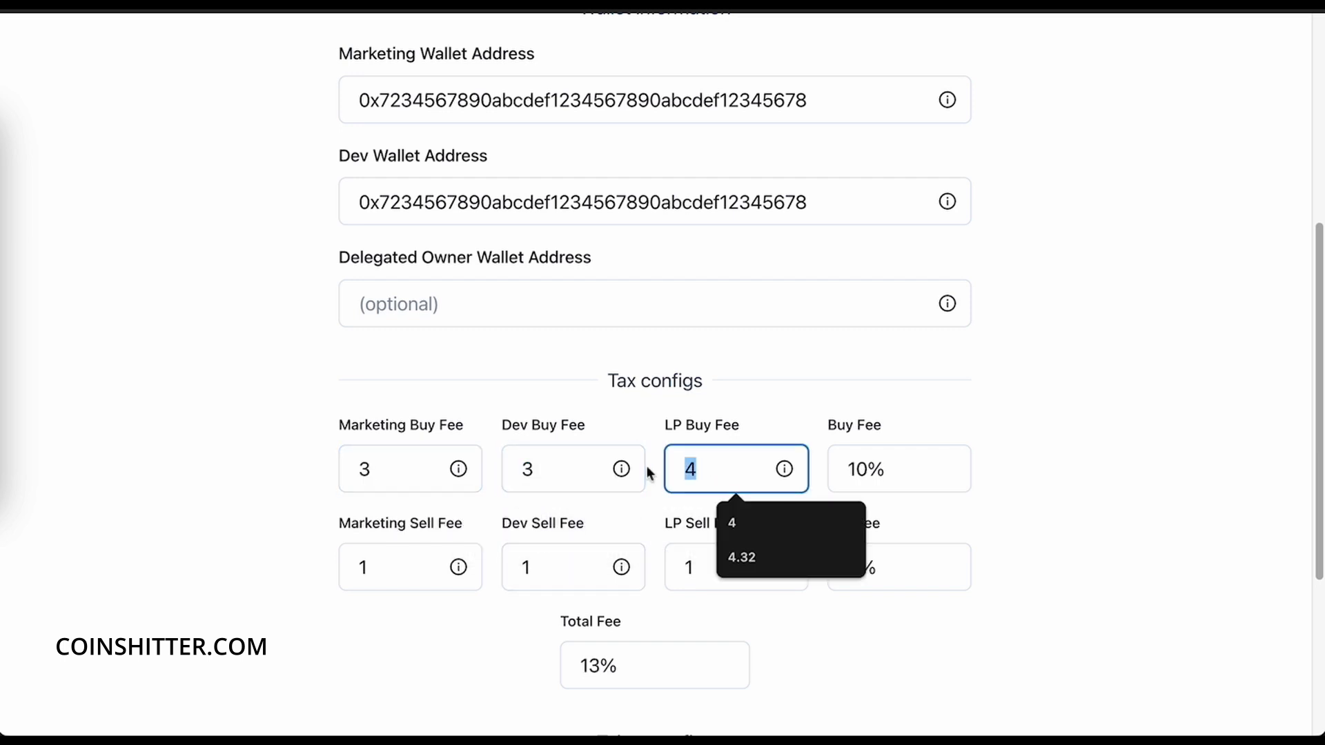
pyautogui.write('0')
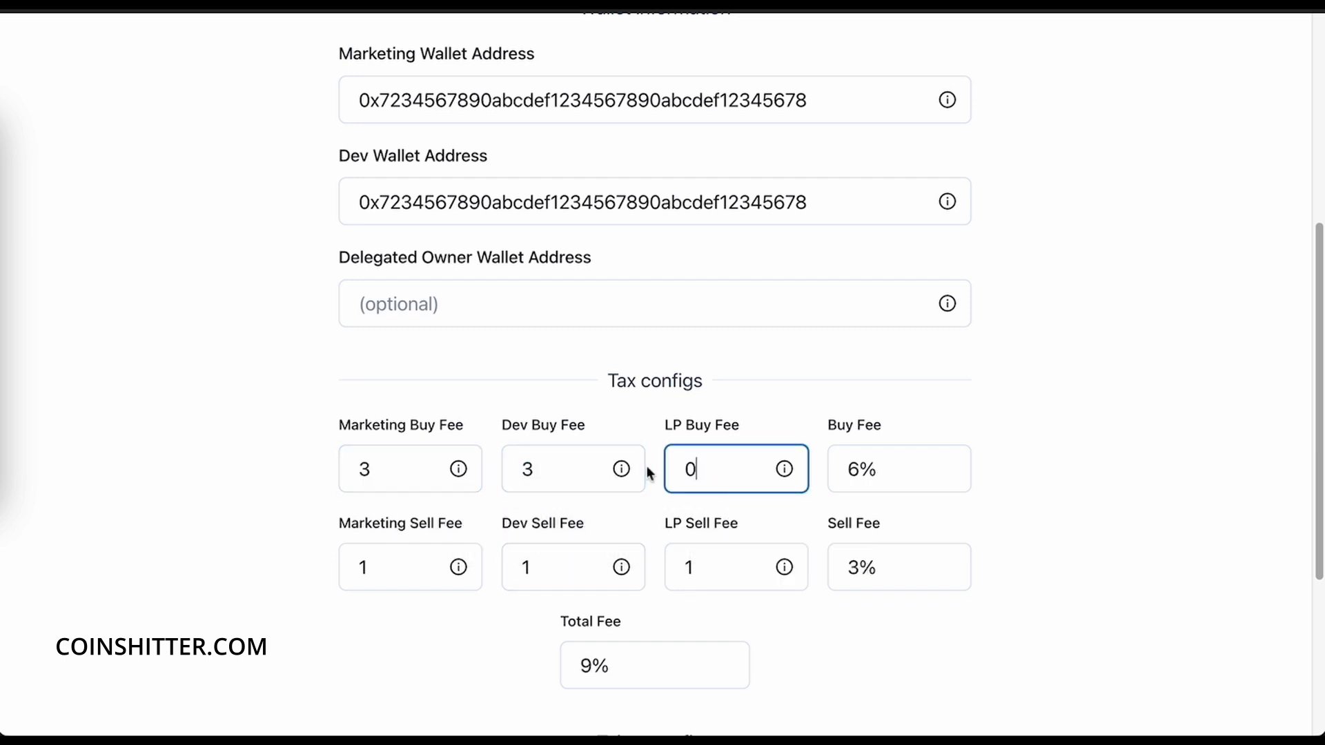
pyautogui.doubleClick(681, 562)
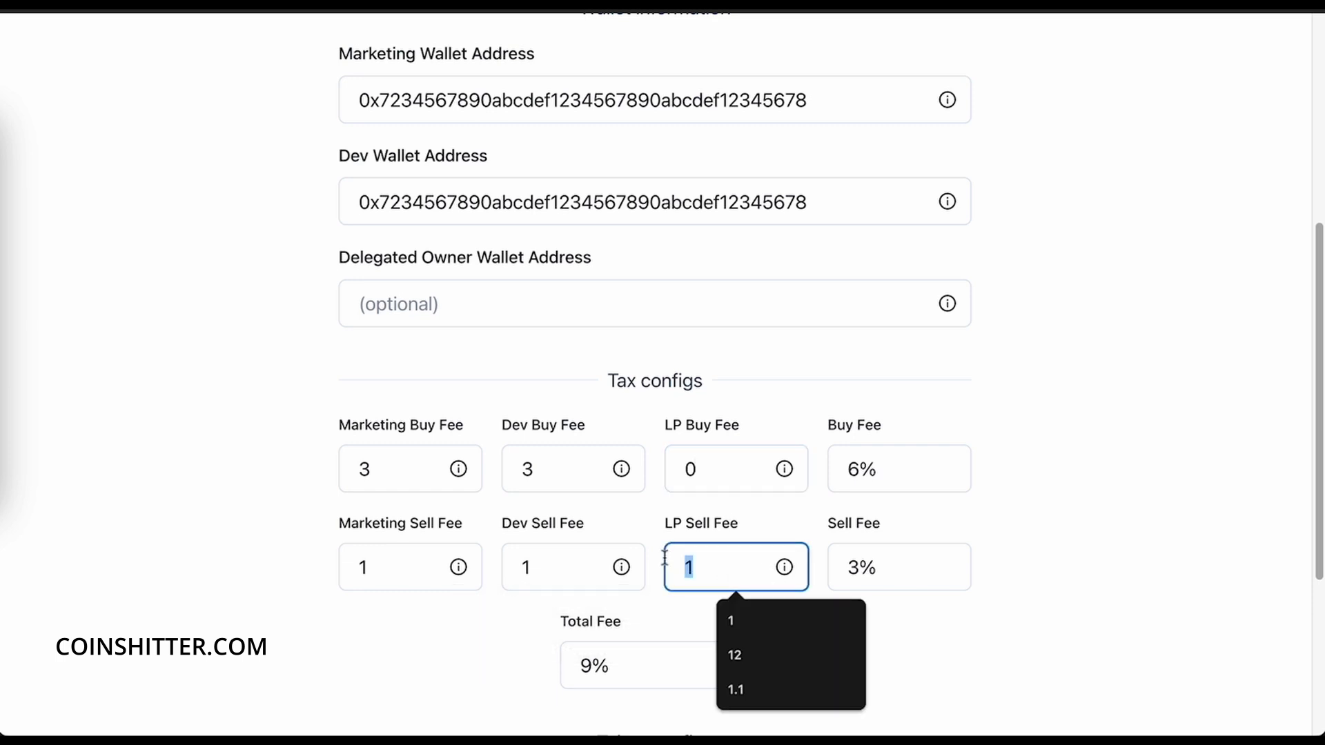
pyautogui.write('0')
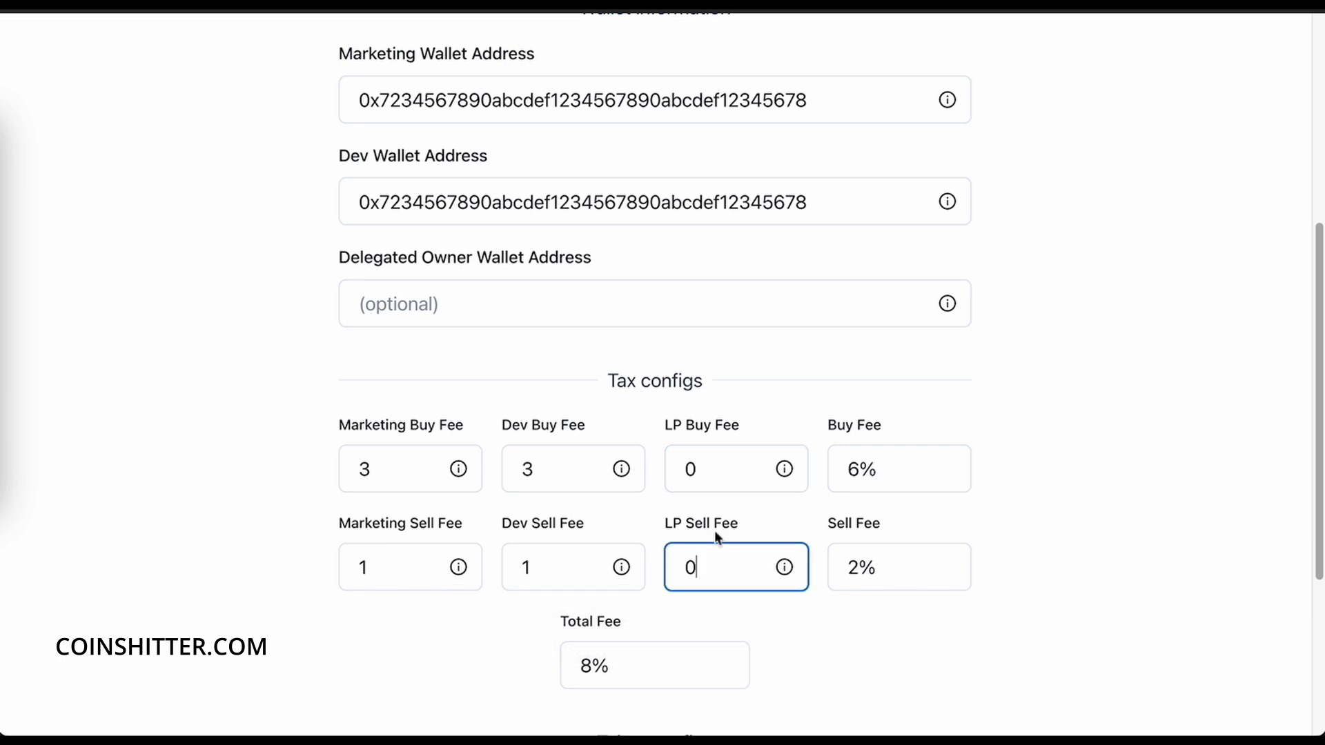
pyautogui.click(1044, 401)
pyautogui.scroll(-1, 1046, 384)
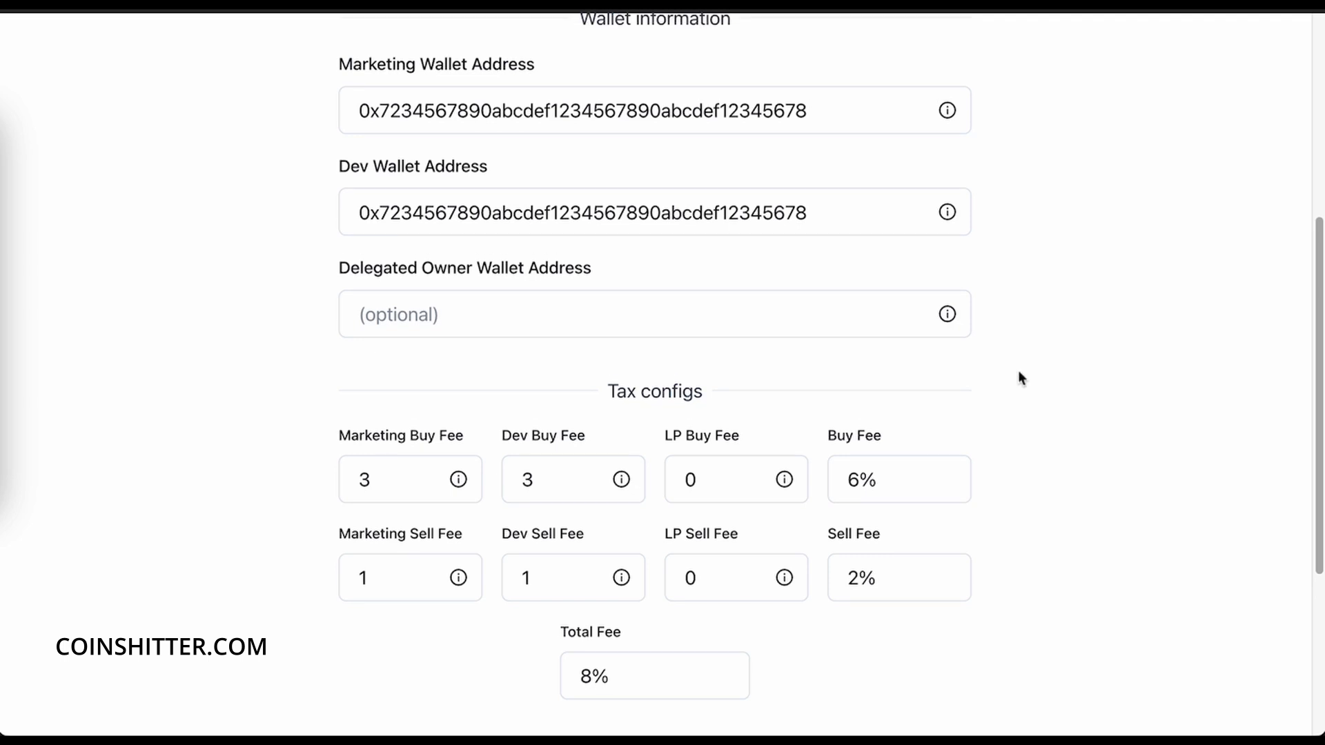
pyautogui.scroll(-3, 961, 373)
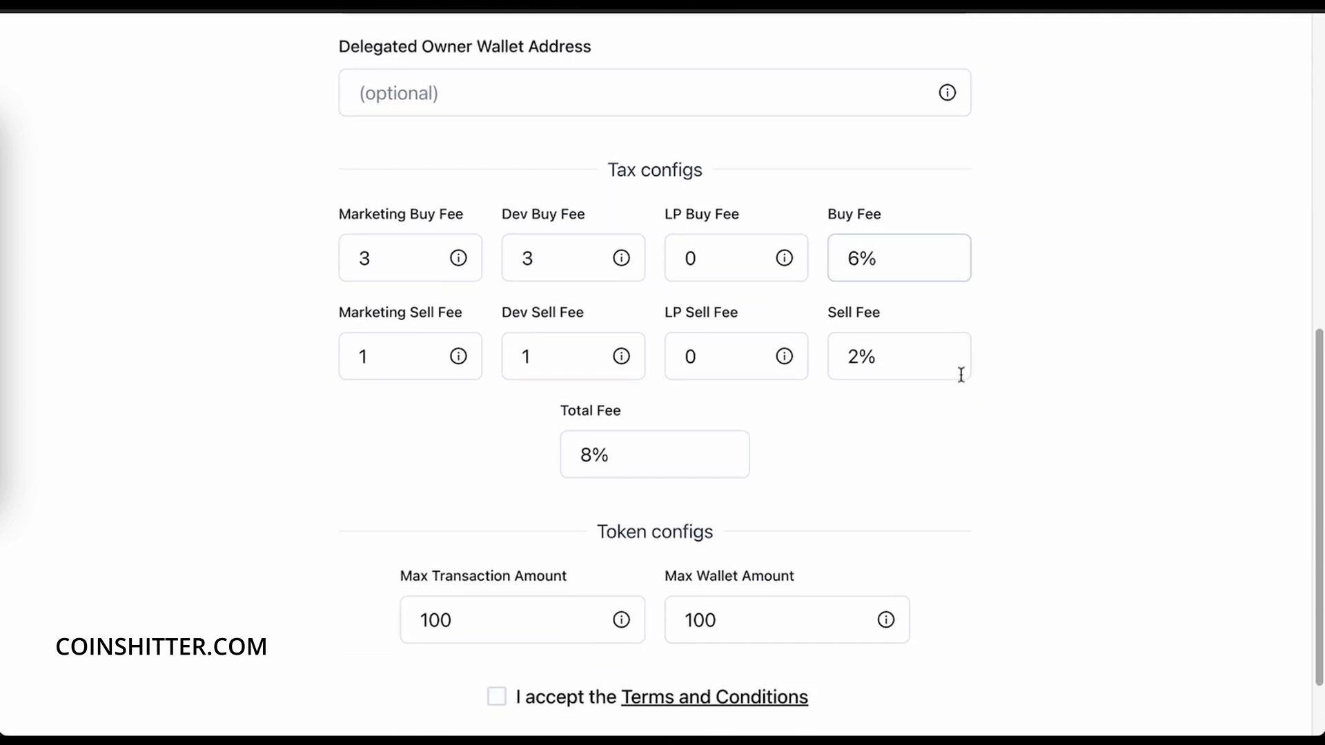
# - Review the marketing and dev wallet addresses and copy the account address from the crypto wallet extension
pyautogui.scroll(2, 701, 559)
pyautogui.scroll(5, 686, 542)
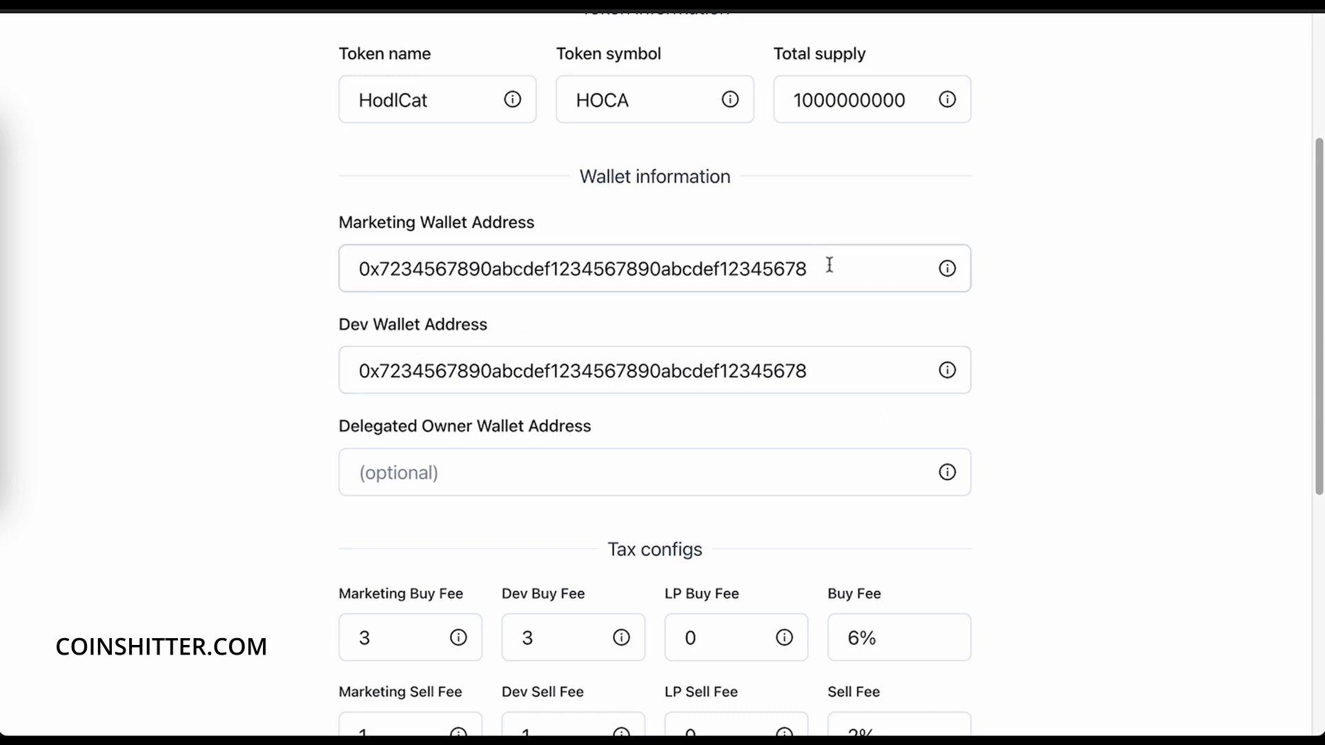
pyautogui.moveTo(828, 267); pyautogui.dragTo(314, 281)
pyautogui.moveTo(829, 371); pyautogui.dragTo(156, 358)
pyautogui.click(1075, 228)
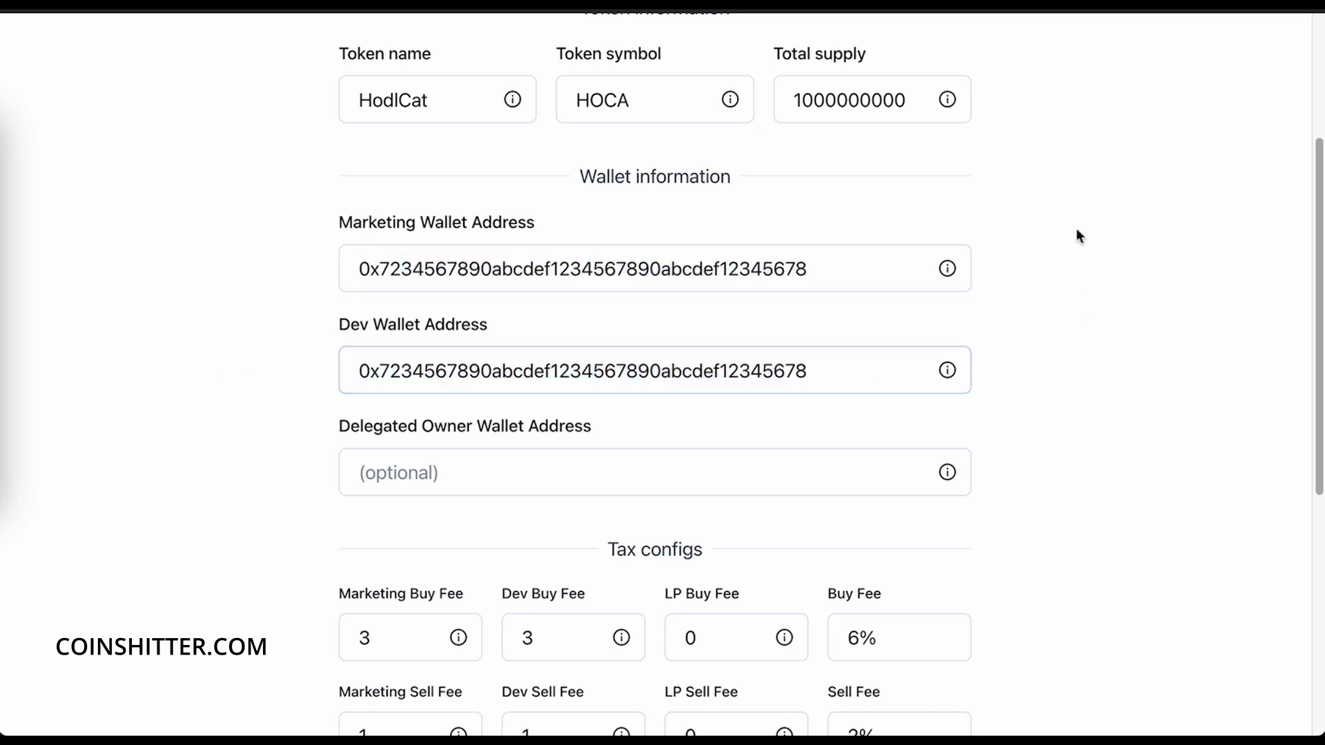
pyautogui.click(1146, 4)
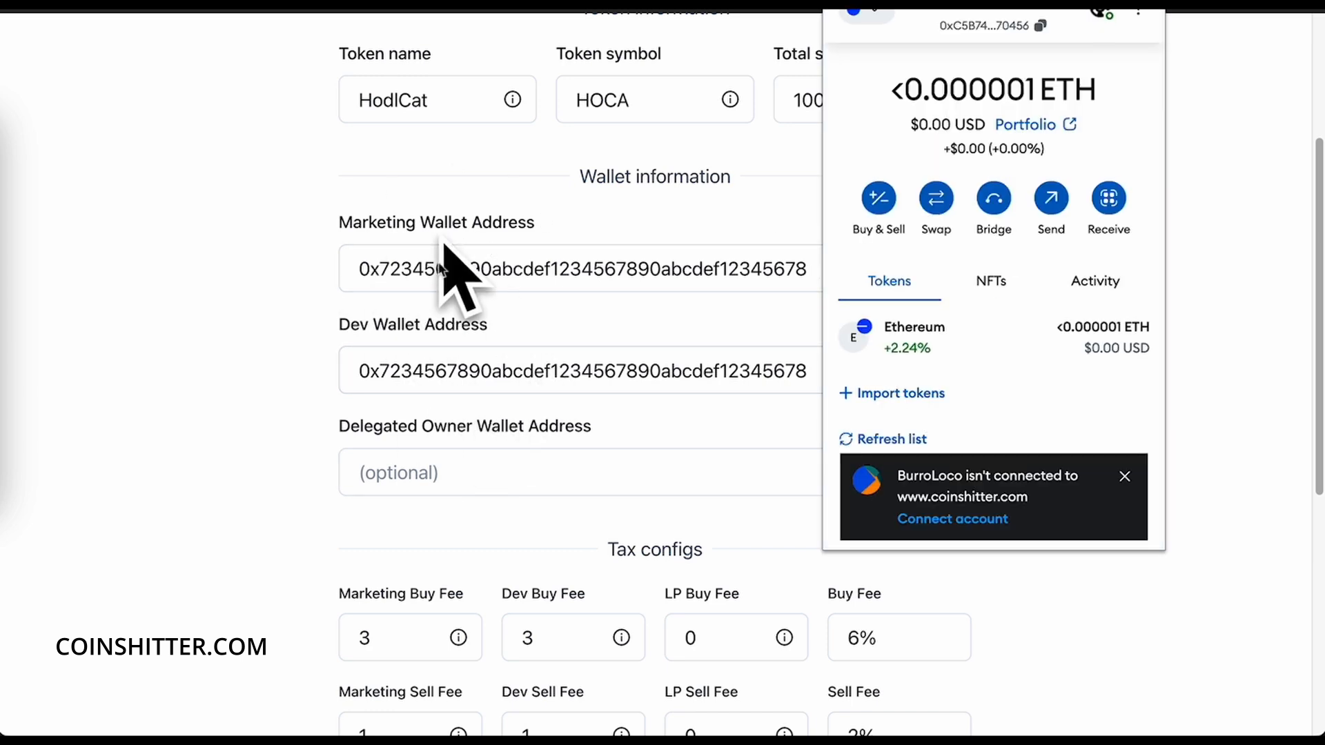
pyautogui.click(1041, 28)
pyautogui.click(1257, 177)
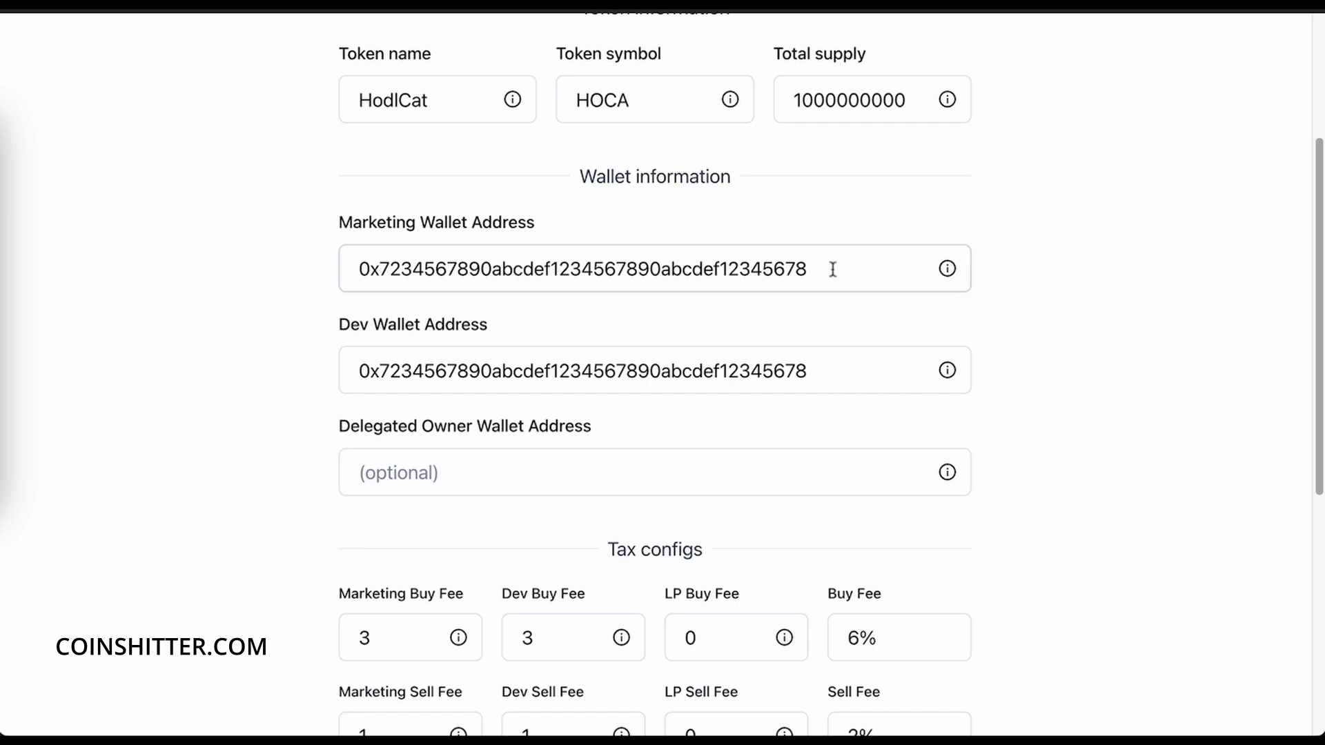
# - Replace both the Marketing Wallet Address and the Dev Wallet Address with the copied wallet address
pyautogui.moveTo(831, 269); pyautogui.dragTo(277, 268)
pyautogui.press('super+v')
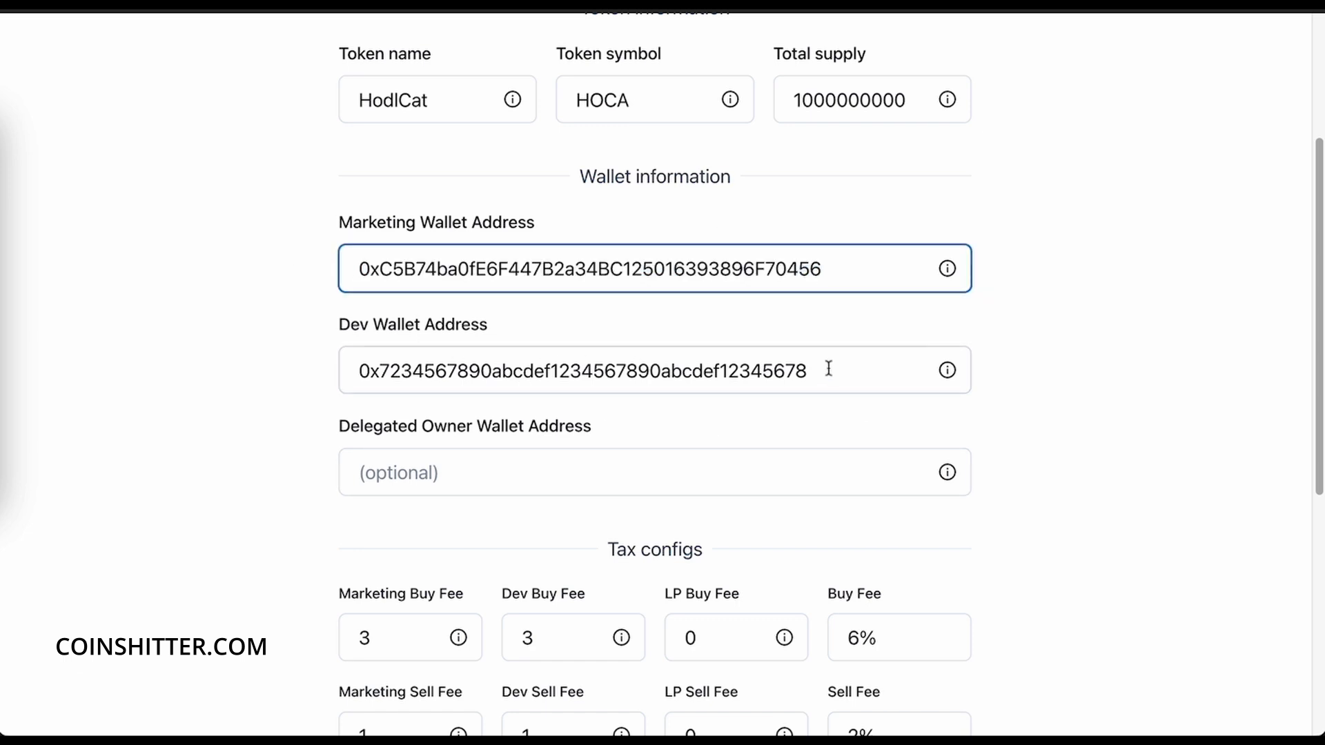
pyautogui.moveTo(829, 369); pyautogui.dragTo(148, 363)
pyautogui.press('super+v')
pyautogui.click(1121, 275)
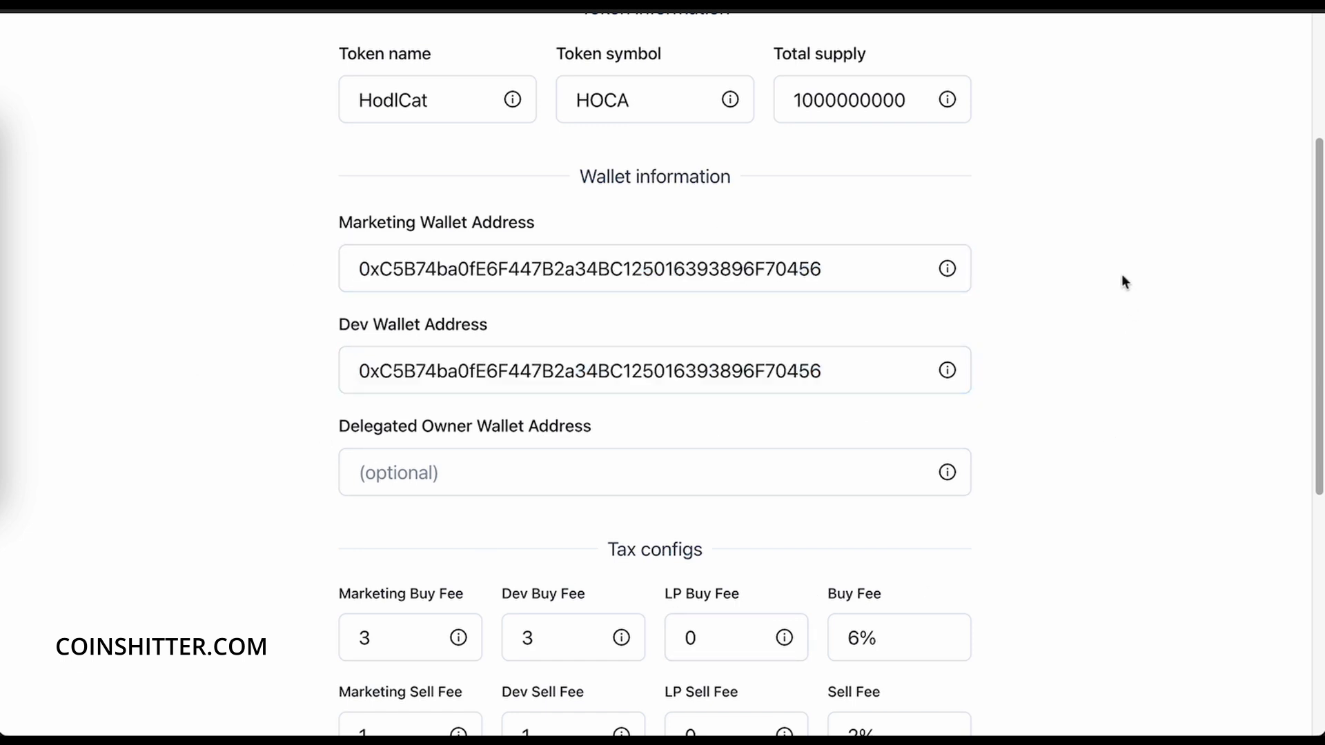
# - Examine the Max Transaction Amount setting in the token configuration section
pyautogui.scroll(5, 1121, 274)
pyautogui.moveTo(456, 526); pyautogui.dragTo(383, 532)
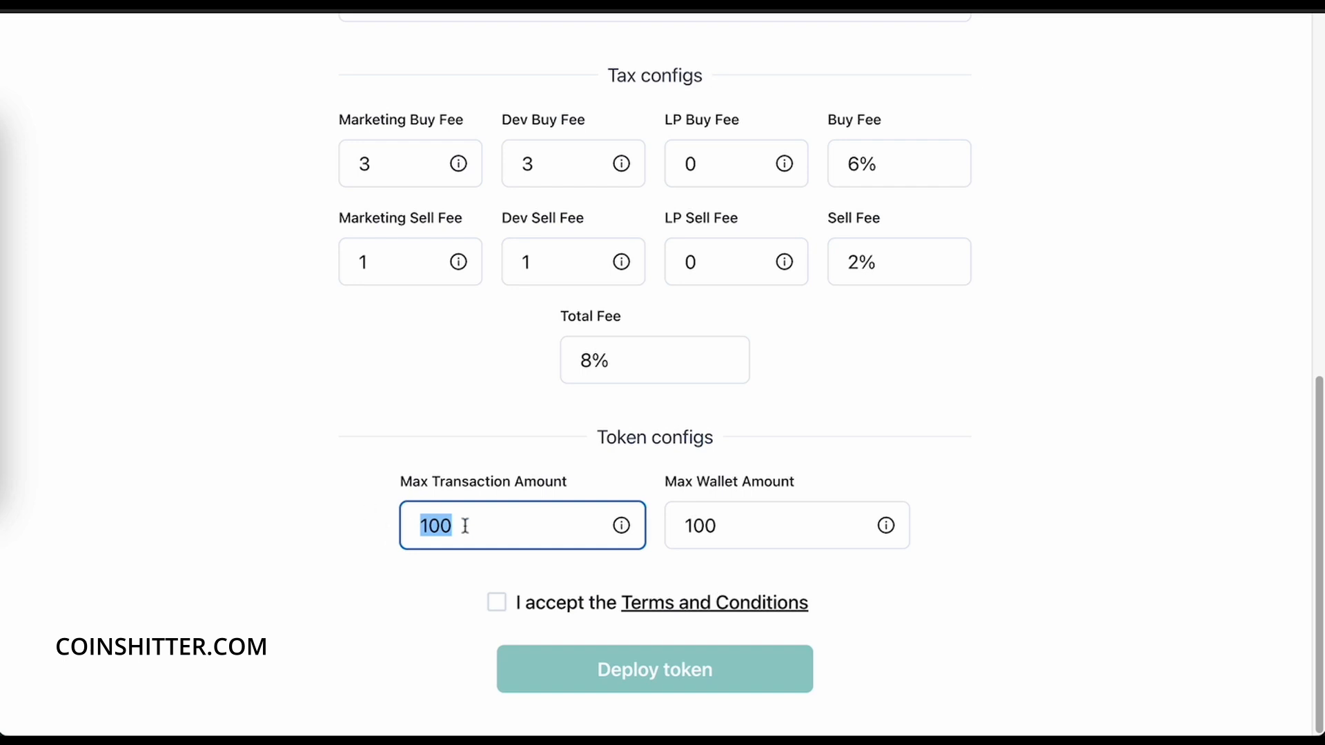
pyautogui.click(328, 542)
pyautogui.moveTo(726, 461); pyautogui.dragTo(455, 588)
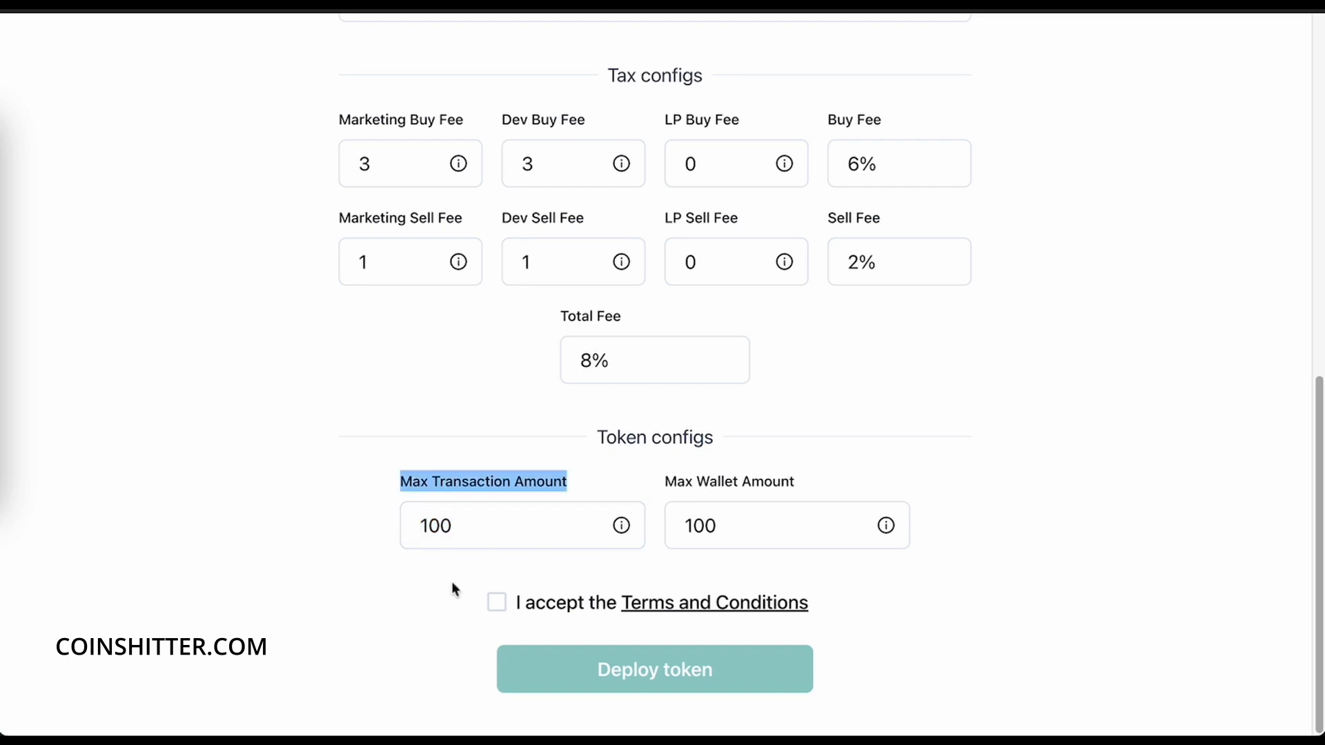
pyautogui.click(477, 524)
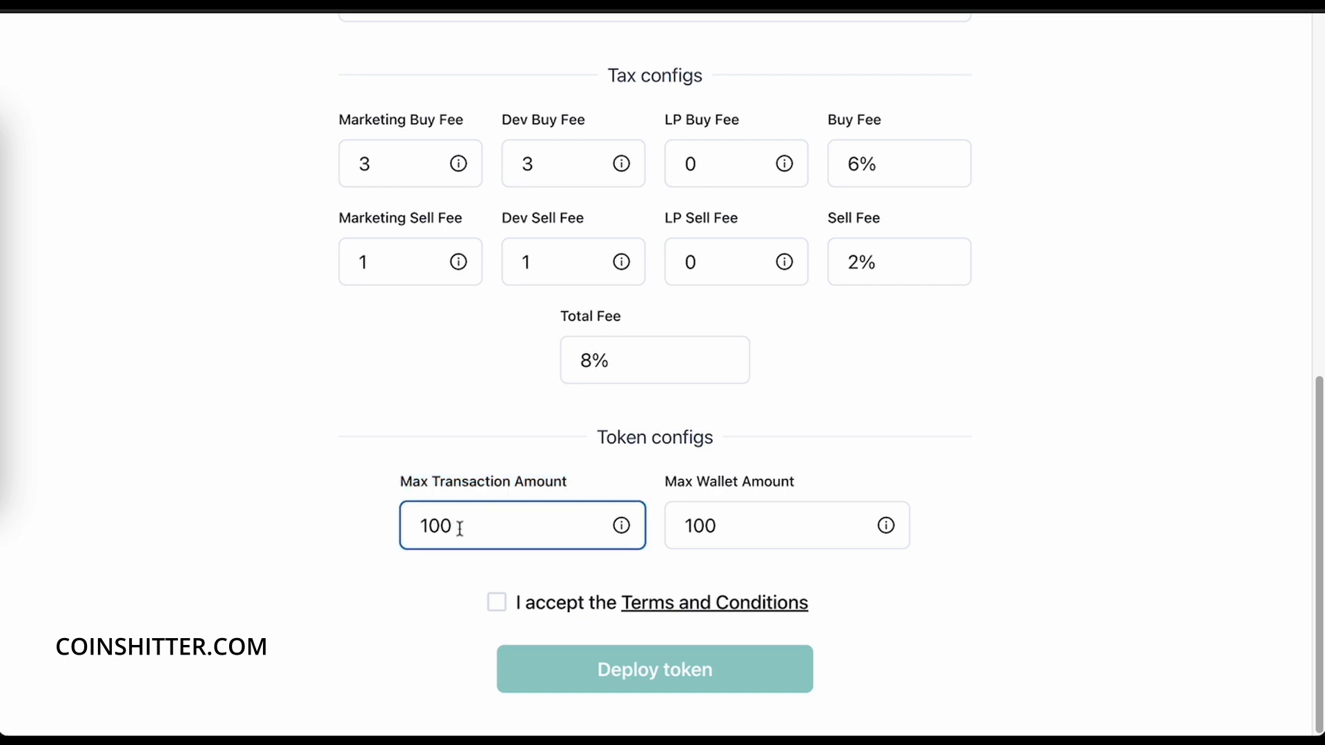
pyautogui.moveTo(459, 529); pyautogui.dragTo(420, 523)
pyautogui.click(425, 569)
pyautogui.click(468, 522)
pyautogui.moveTo(465, 521); pyautogui.dragTo(415, 523)
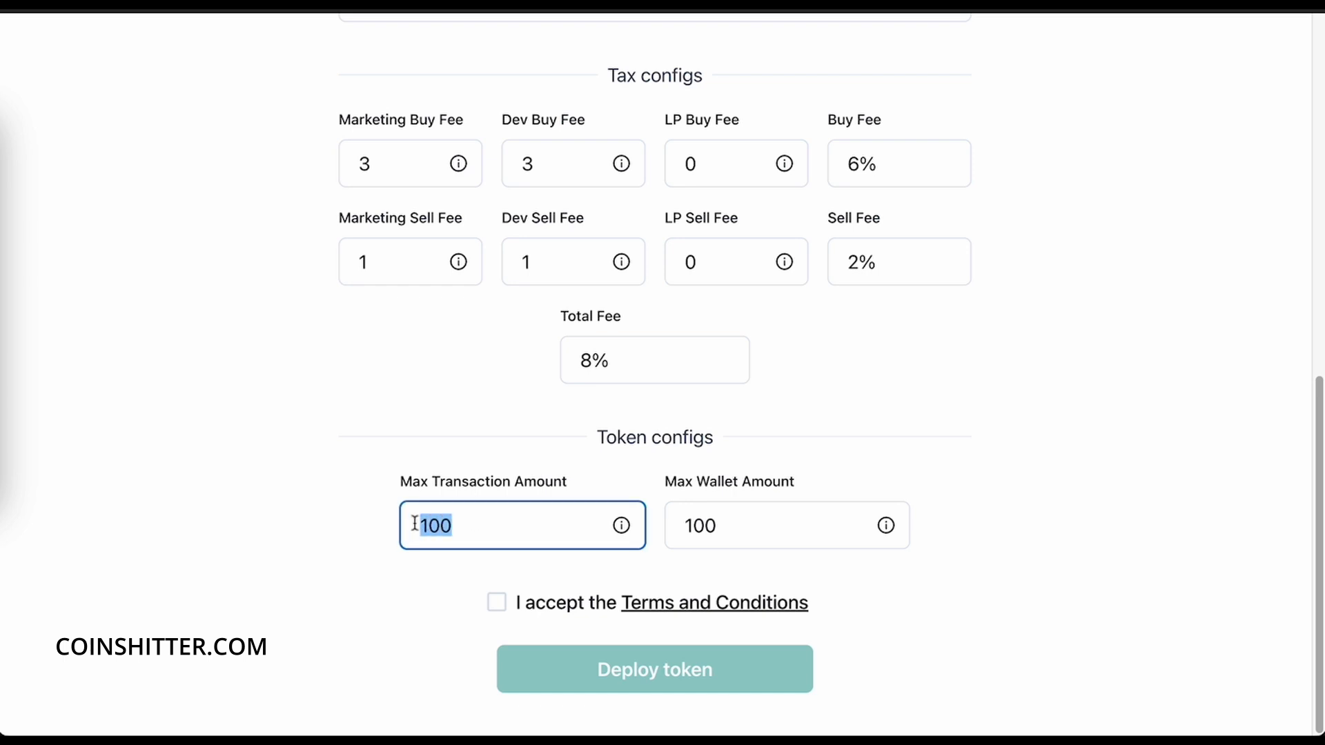
# - Try Max Transaction Amounts of 50 and 20 in the token configuration, and restore the value to 100
pyautogui.click(436, 577)
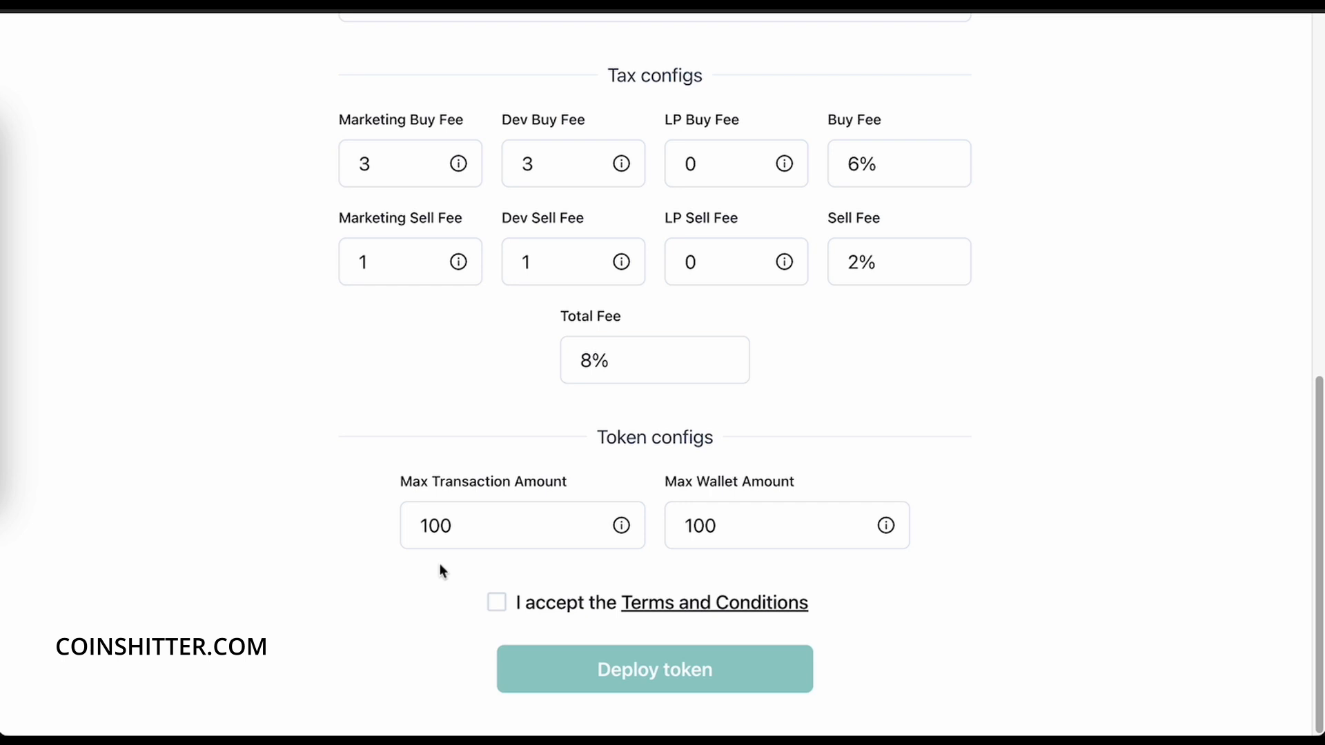
pyautogui.doubleClick(438, 544)
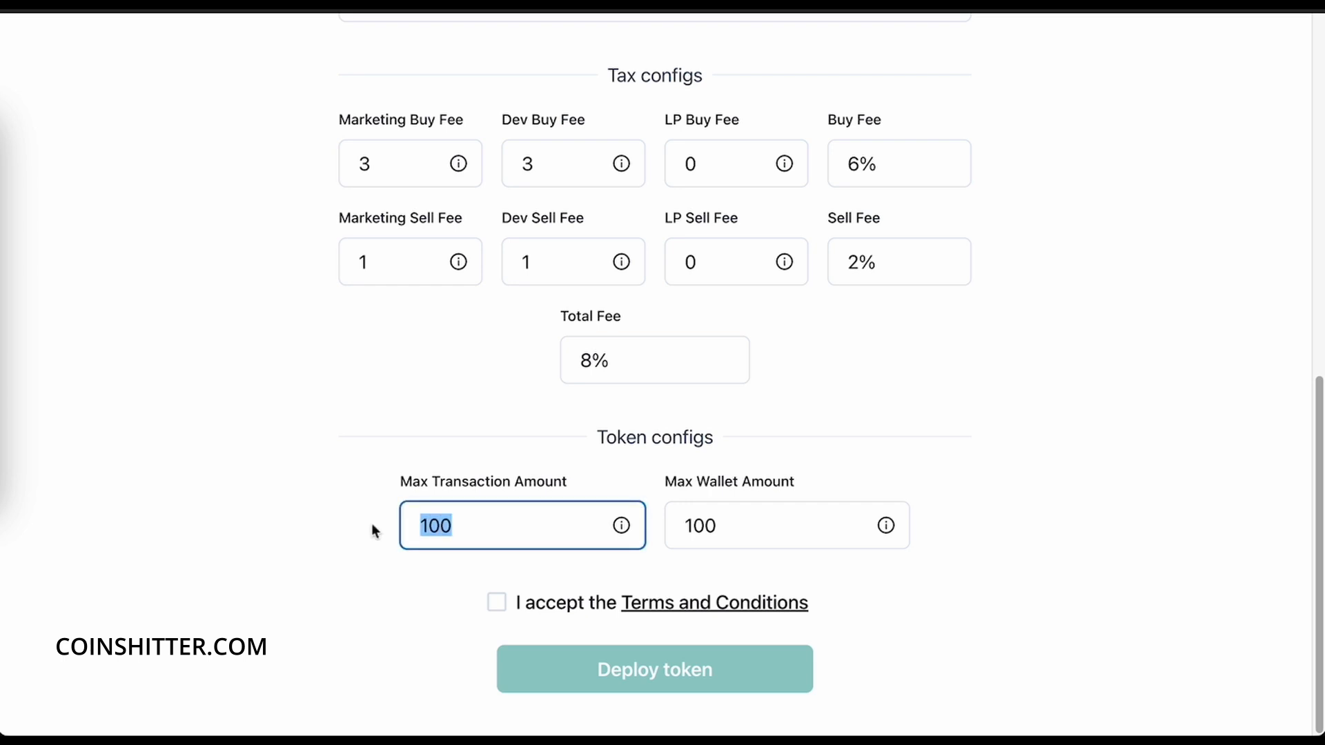
pyautogui.write('50')
pyautogui.click(425, 600)
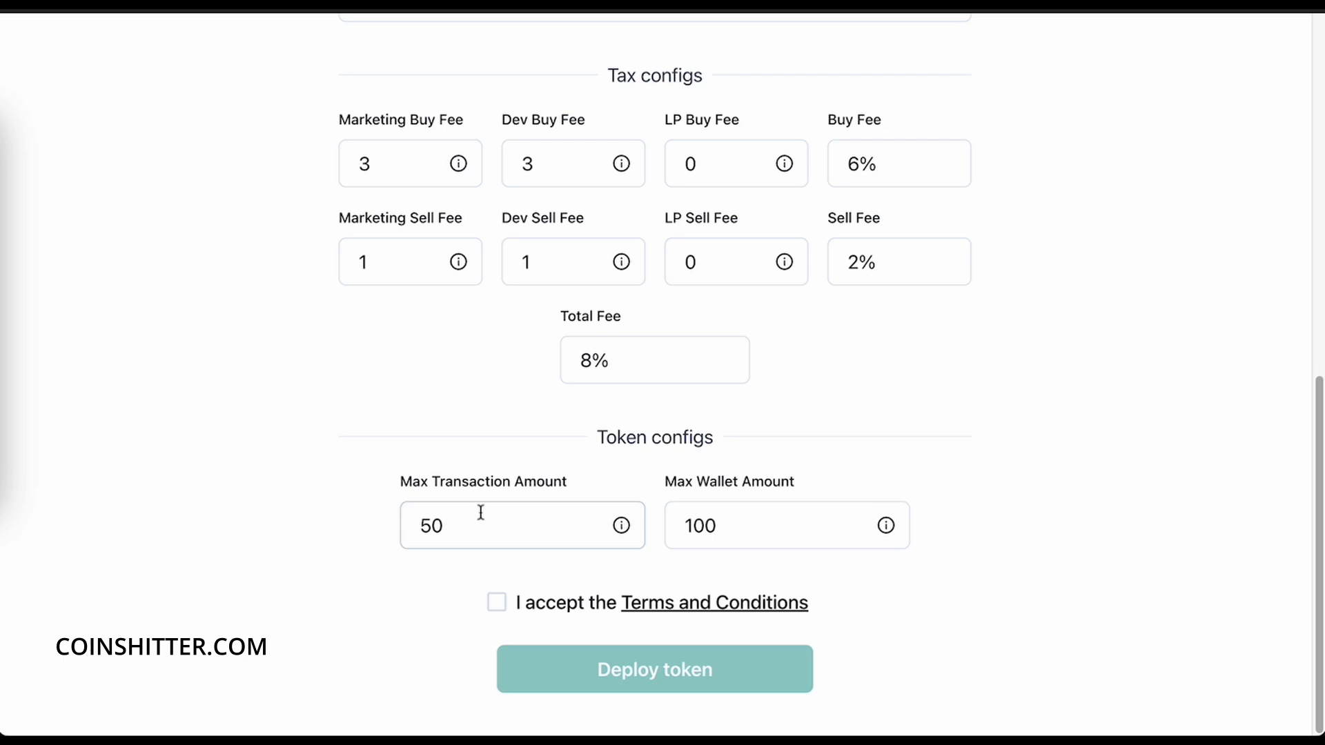
pyautogui.moveTo(481, 512); pyautogui.dragTo(379, 526)
pyautogui.write('20')
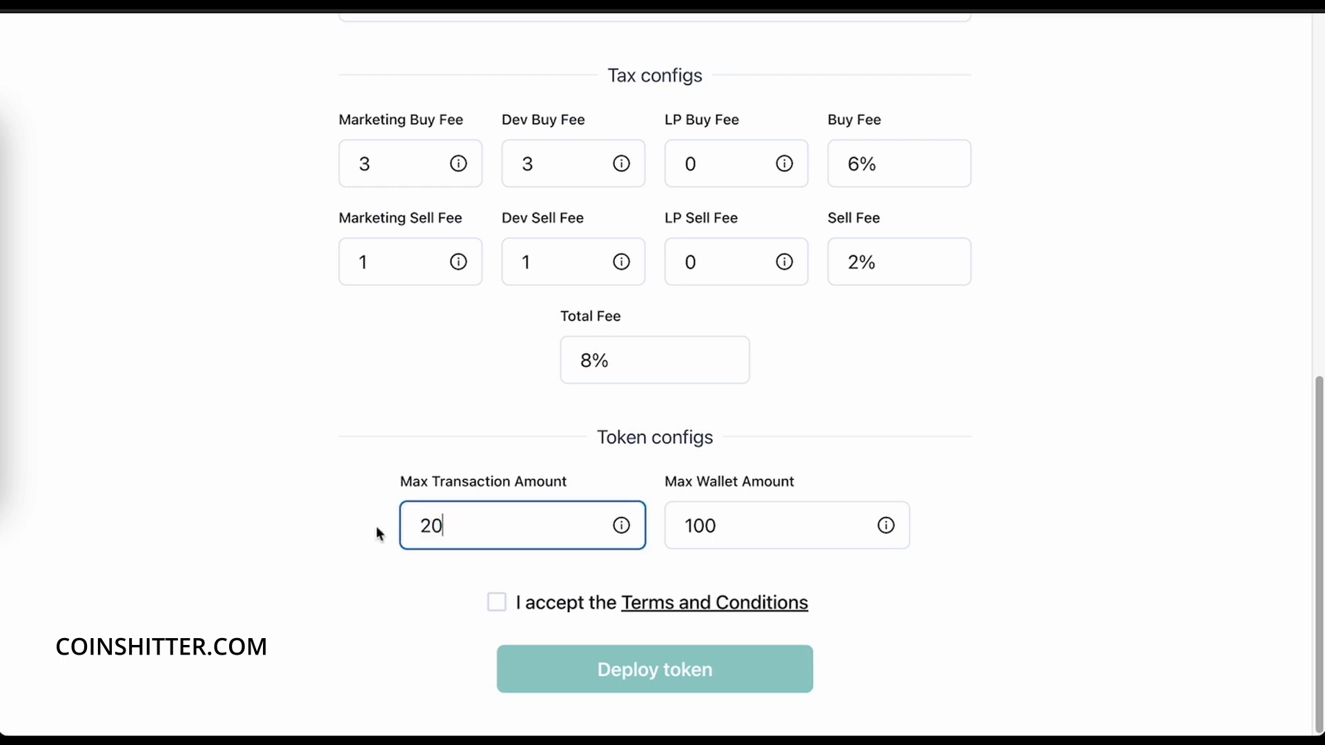
pyautogui.click(387, 583)
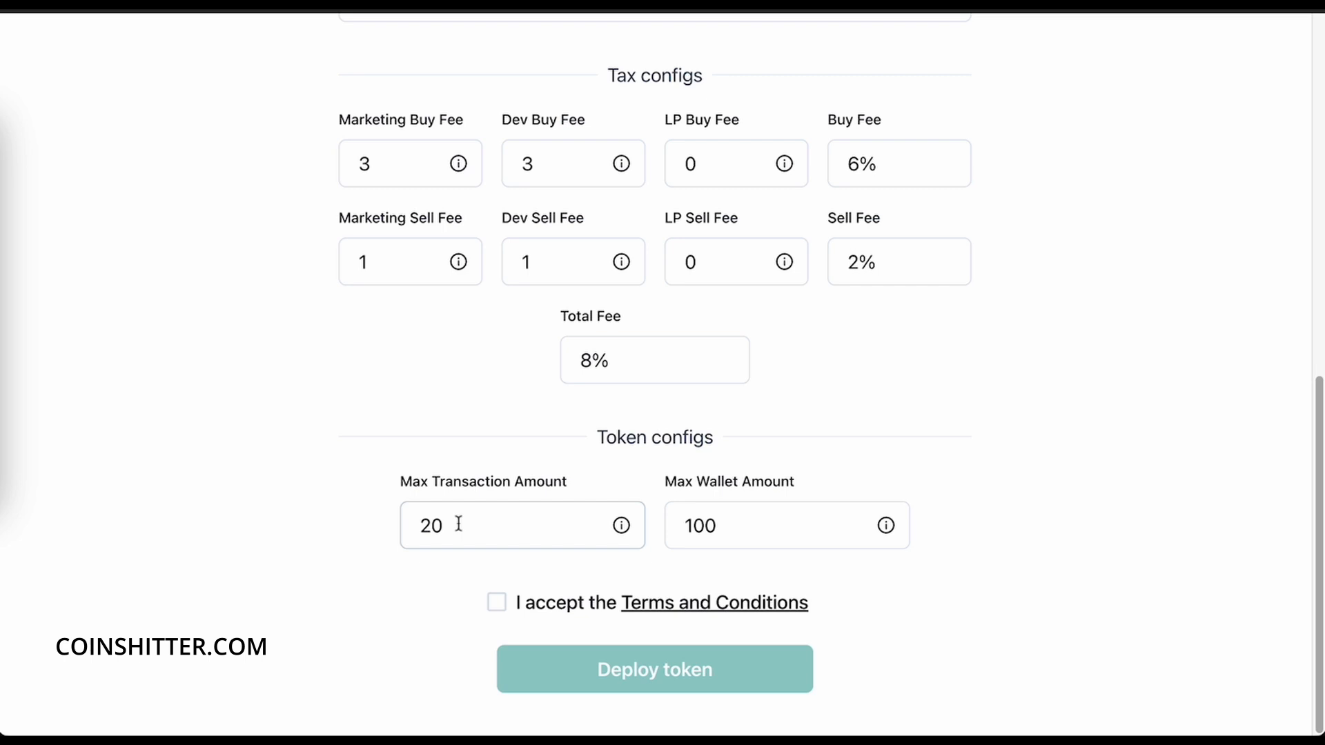
pyautogui.moveTo(460, 524); pyautogui.dragTo(359, 541)
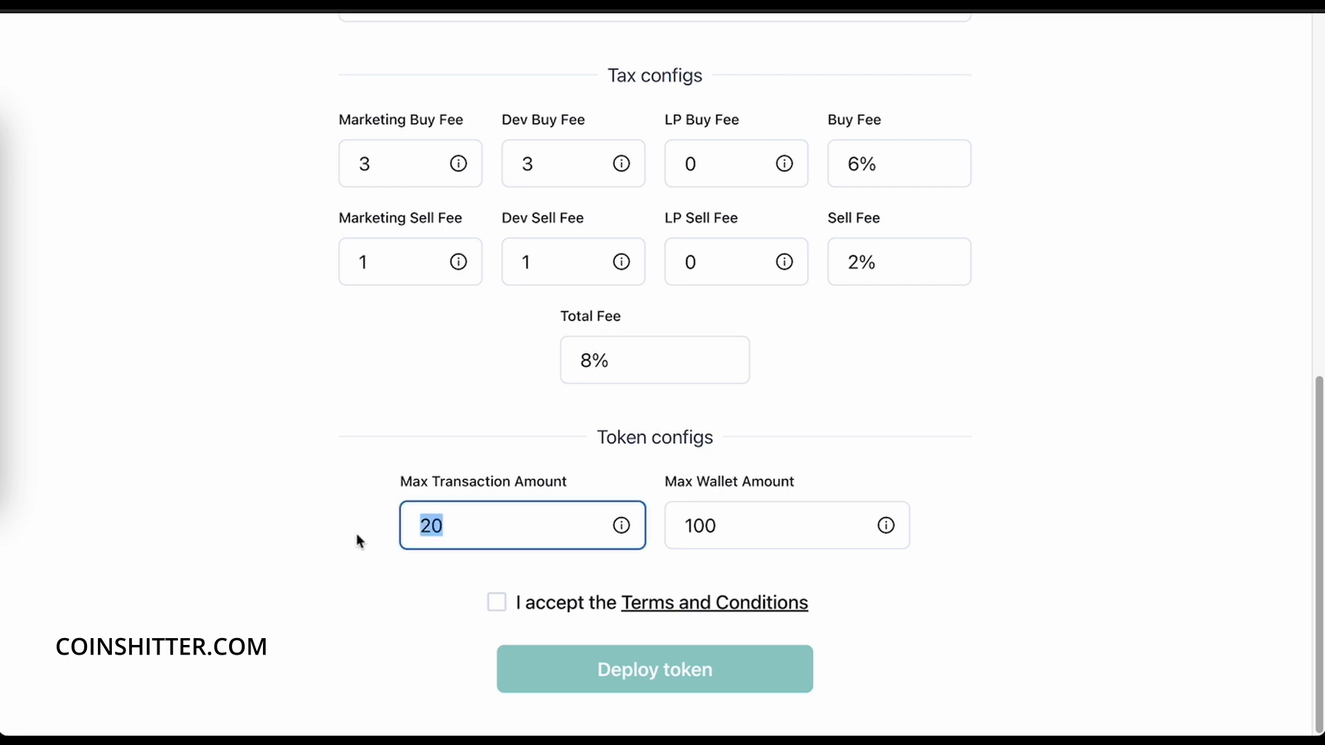
# - Examine the Max Wallet Amount setting in the token configuration section
pyautogui.moveTo(798, 483); pyautogui.dragTo(660, 485)
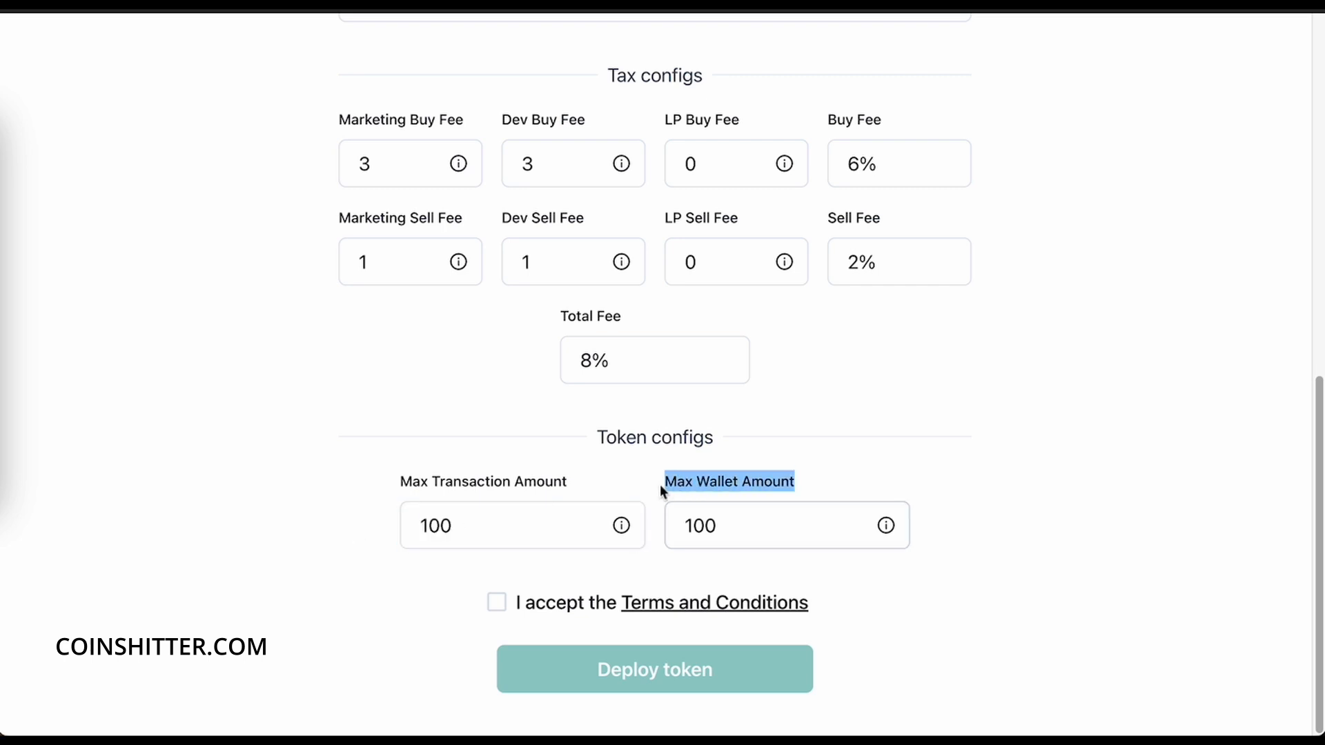
pyautogui.click(986, 453)
pyautogui.moveTo(806, 483); pyautogui.dragTo(653, 491)
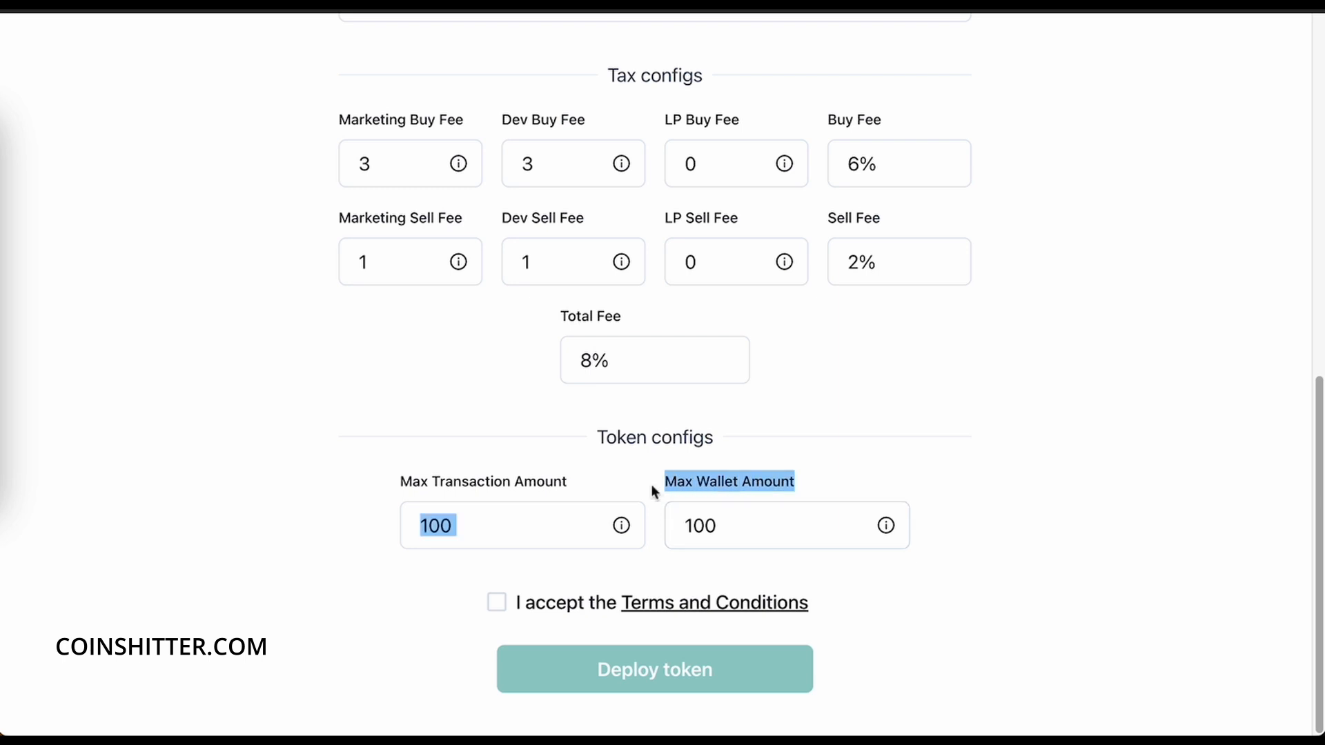
pyautogui.click(955, 482)
pyautogui.moveTo(798, 483); pyautogui.dragTo(660, 483)
pyautogui.click(958, 456)
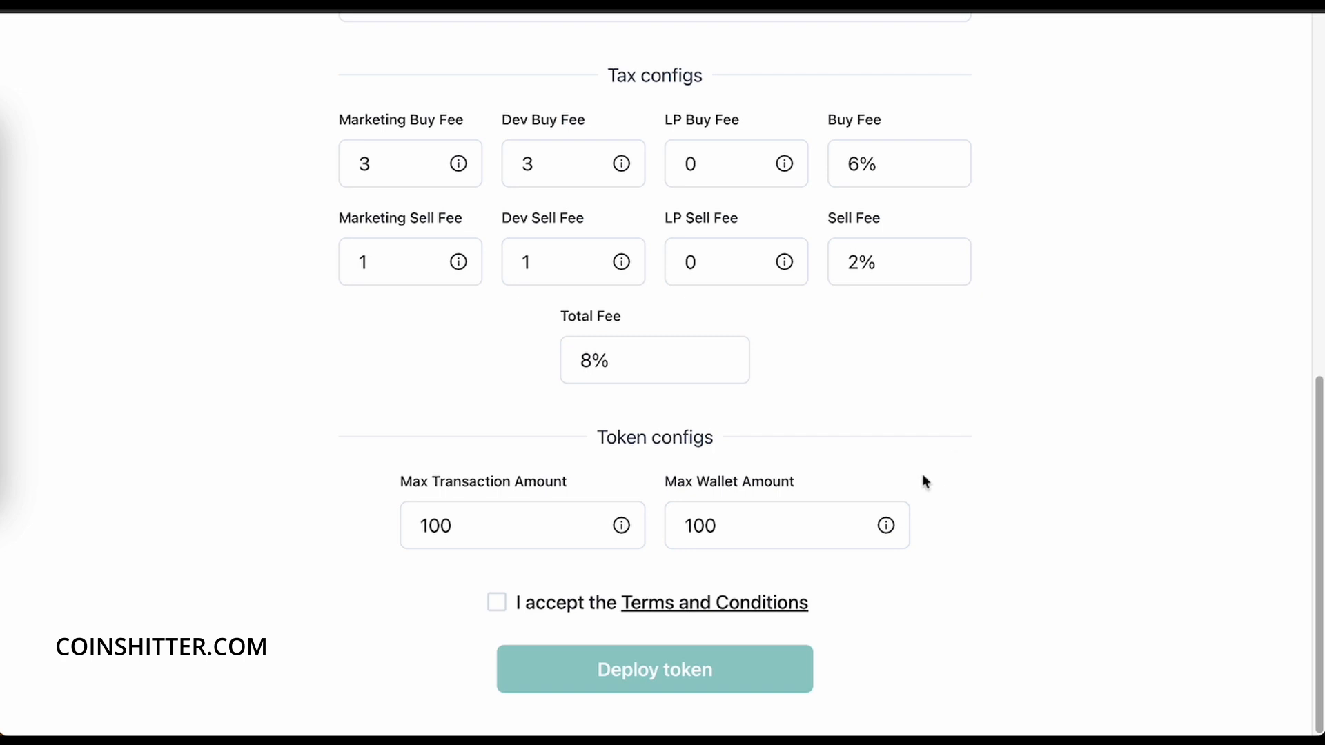
# - Try a Max Wallet Amount of 50 and restore the value to 100
pyautogui.moveTo(735, 524); pyautogui.dragTo(681, 527)
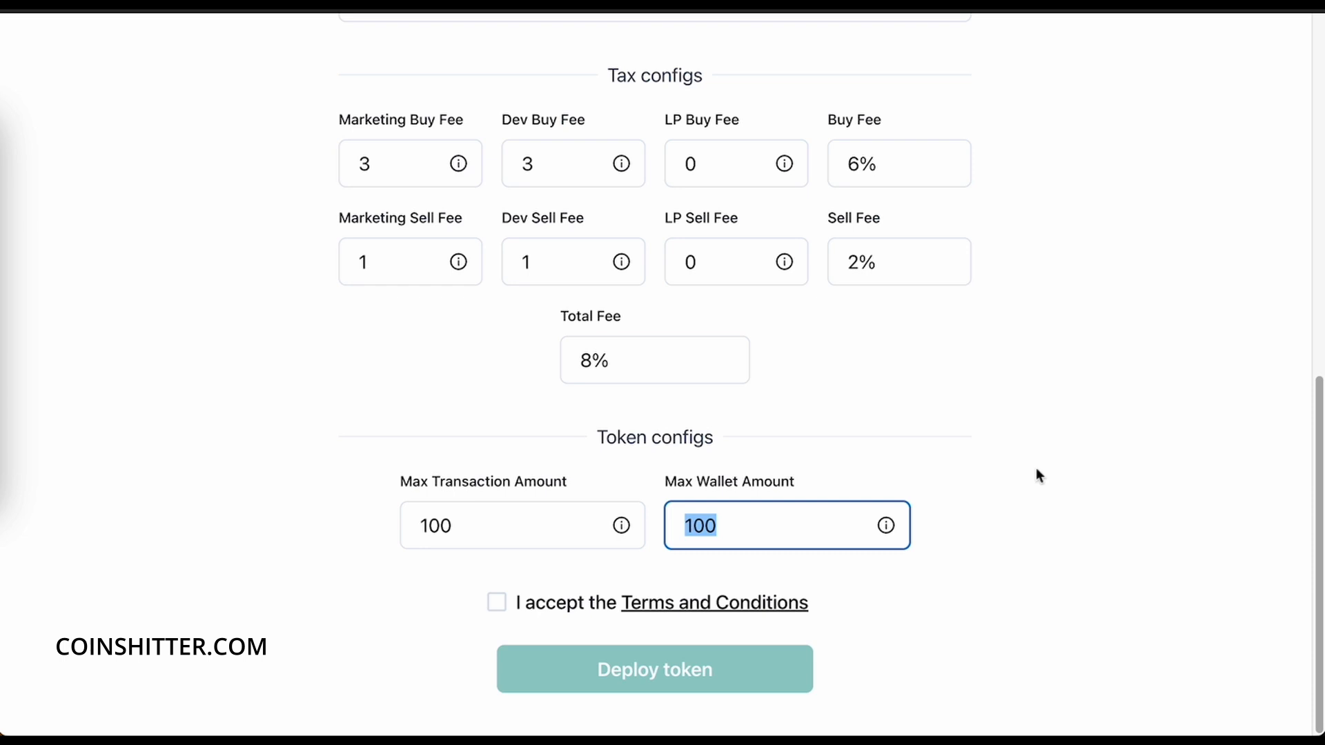
pyautogui.click(756, 520)
pyautogui.write('50')
pyautogui.click(1050, 572)
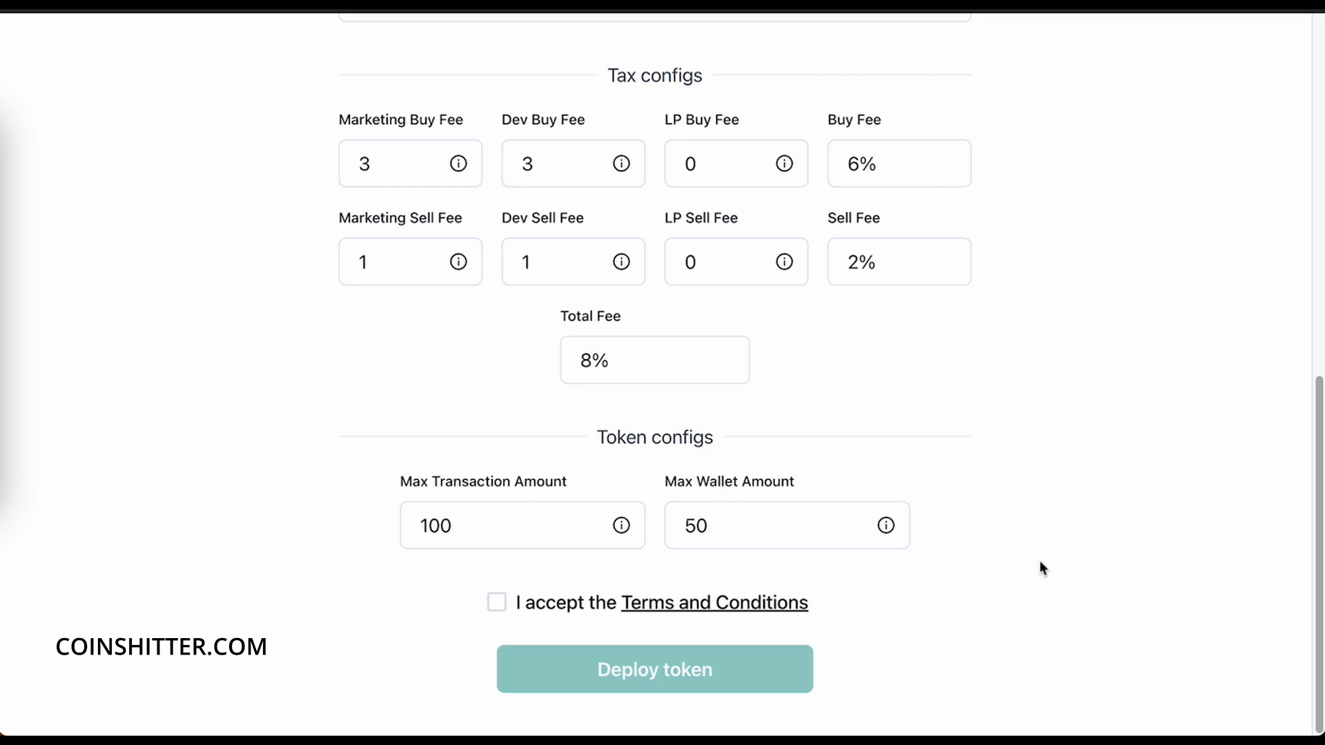
pyautogui.click(728, 522)
pyautogui.moveTo(621, 527)
pyautogui.write('100')
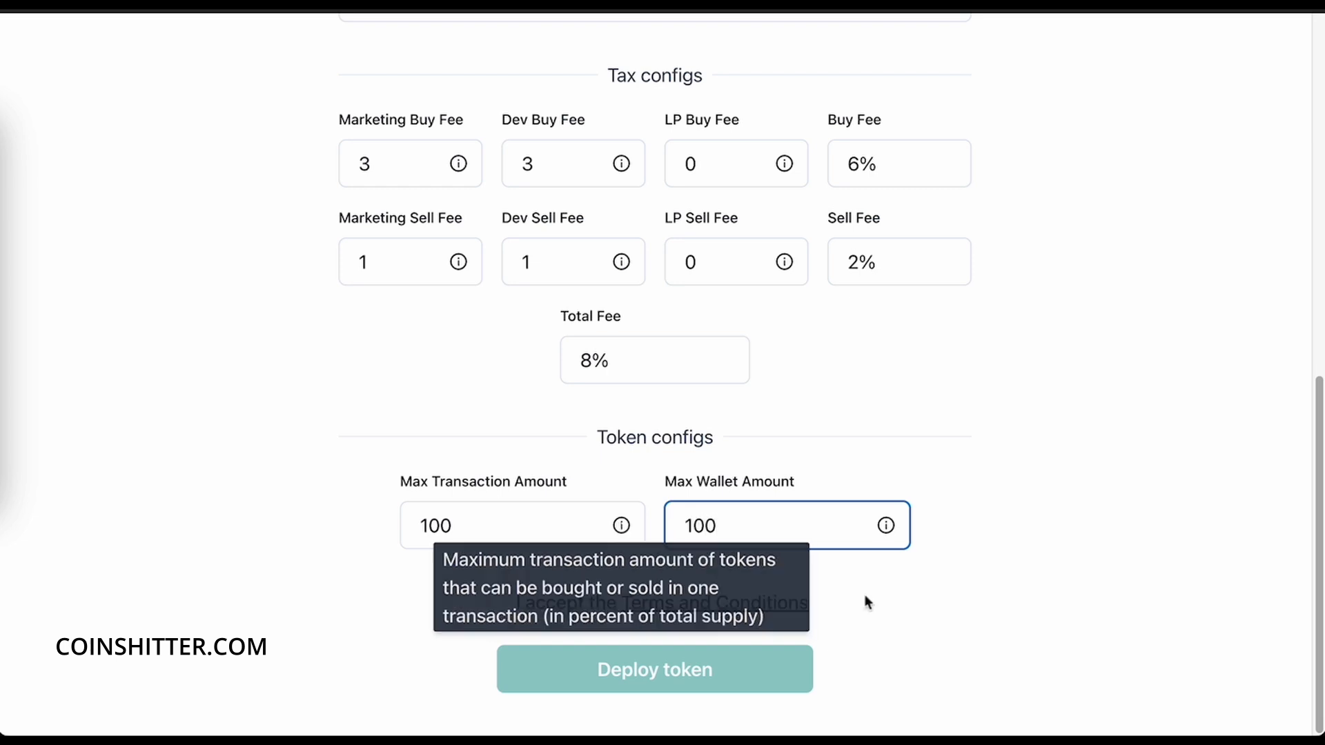
pyautogui.click(1118, 542)
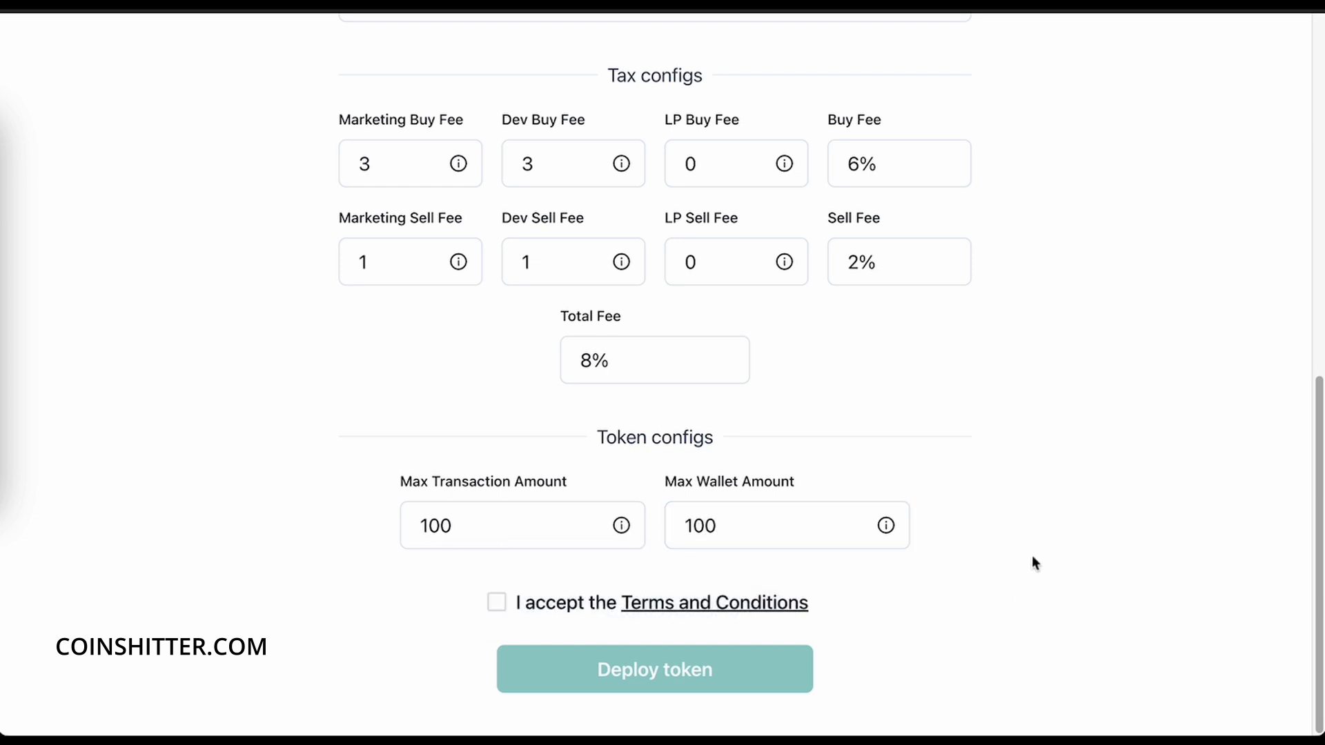
# - Review the completed token form, from the network and token details through the wallet addresses to the tax and limit settings
pyautogui.scroll(10, 999, 459)
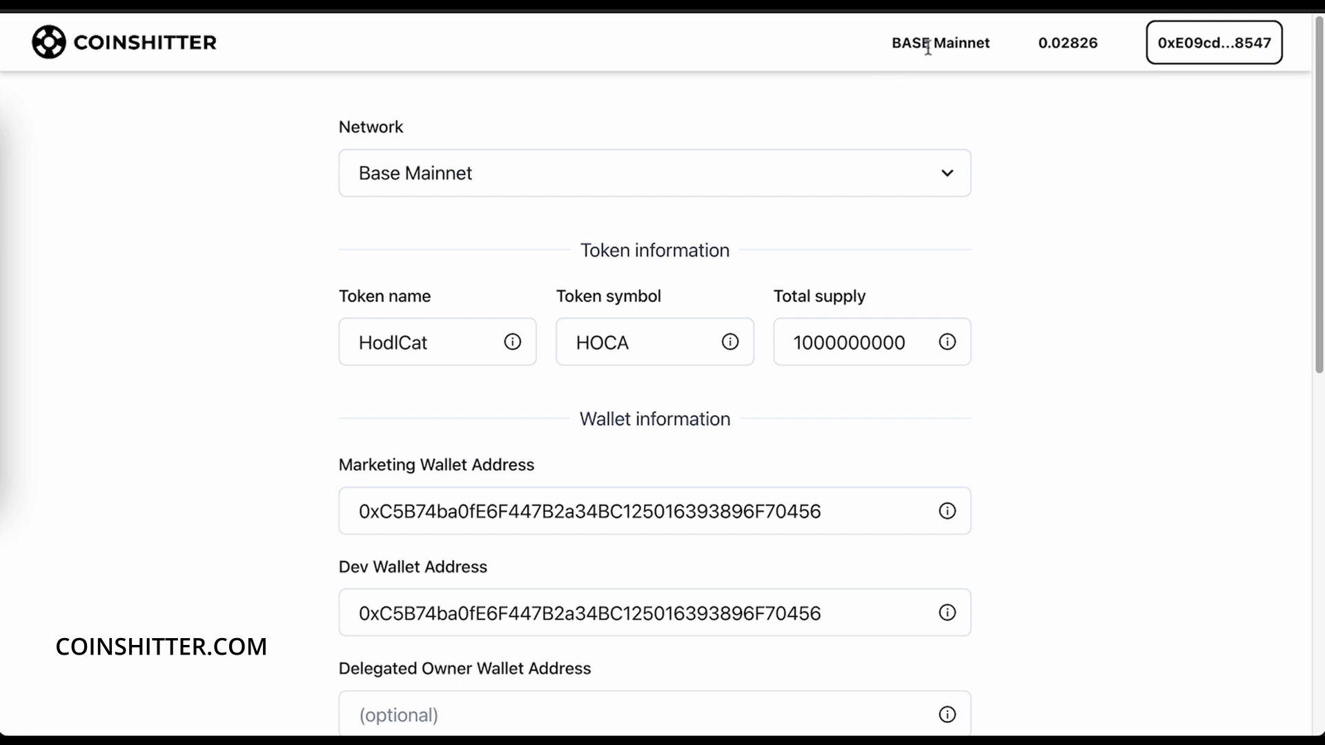
pyautogui.scroll(-3, 1036, 166)
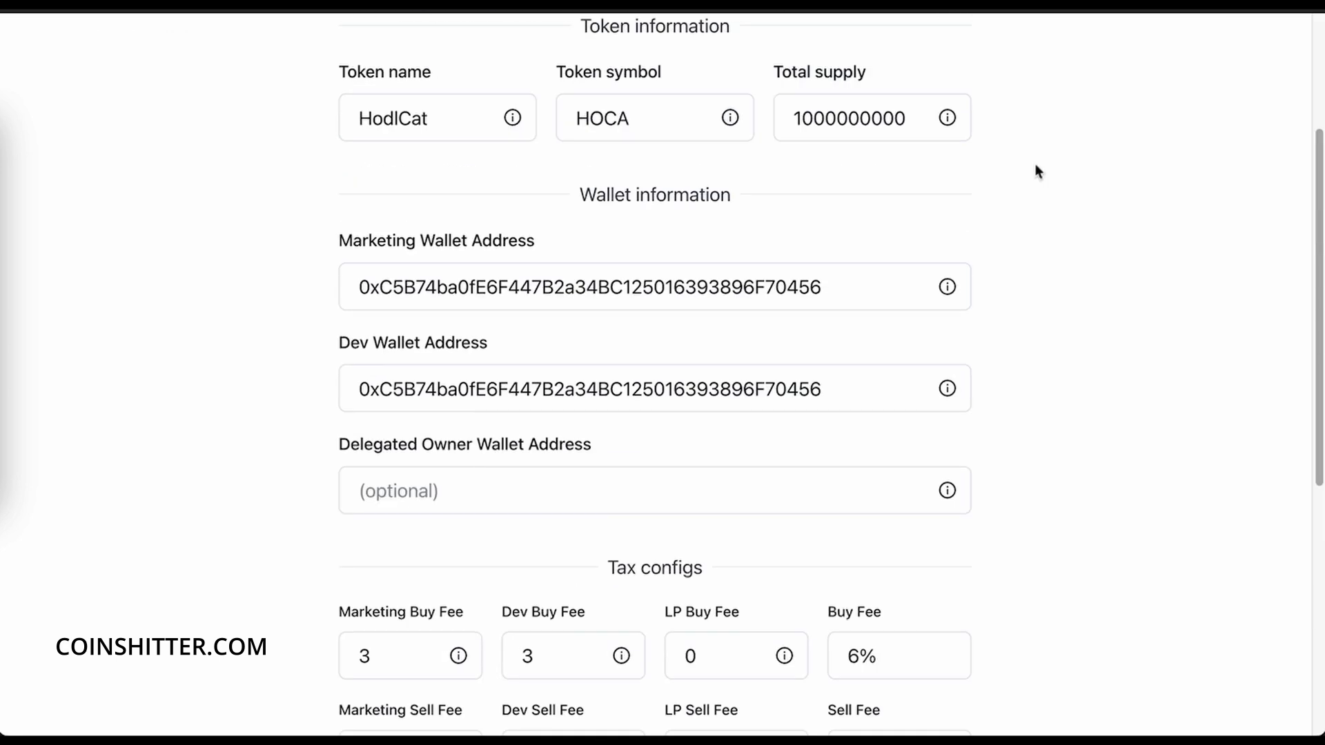
pyautogui.scroll(3, 1035, 166)
pyautogui.scroll(-10, 1035, 165)
pyautogui.scroll(4, 1035, 166)
pyautogui.scroll(5, 1038, 166)
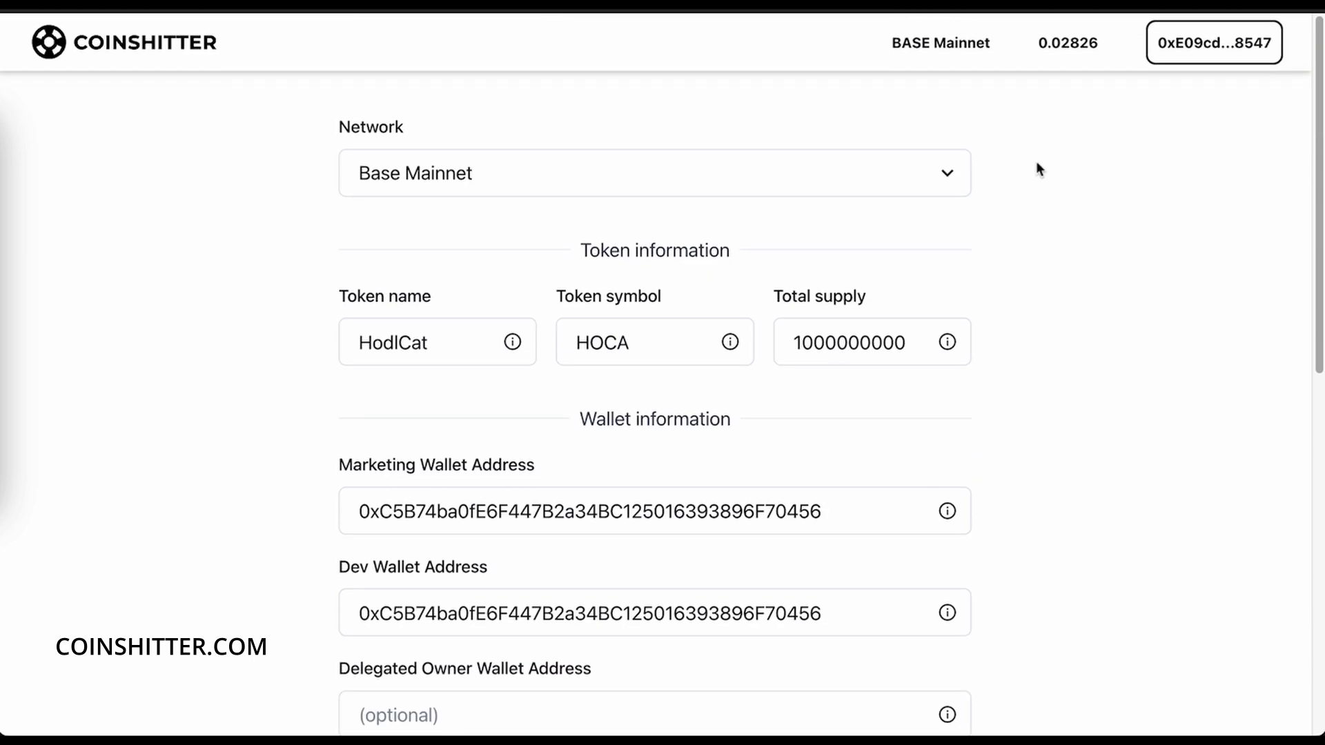
pyautogui.scroll(-1, 1076, 148)
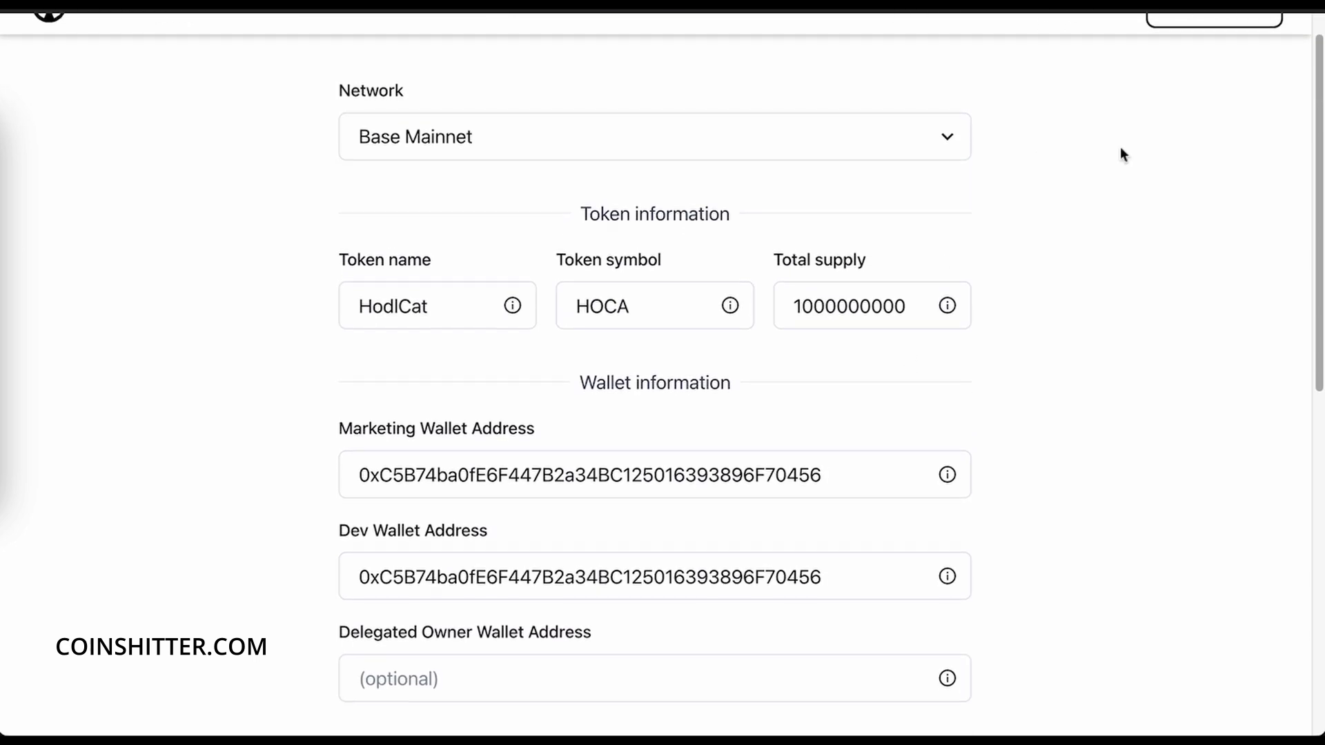
pyautogui.scroll(1, 1121, 149)
# - Switch the wallet extension to the DEV account and return to the token form
pyautogui.click(1149, 2)
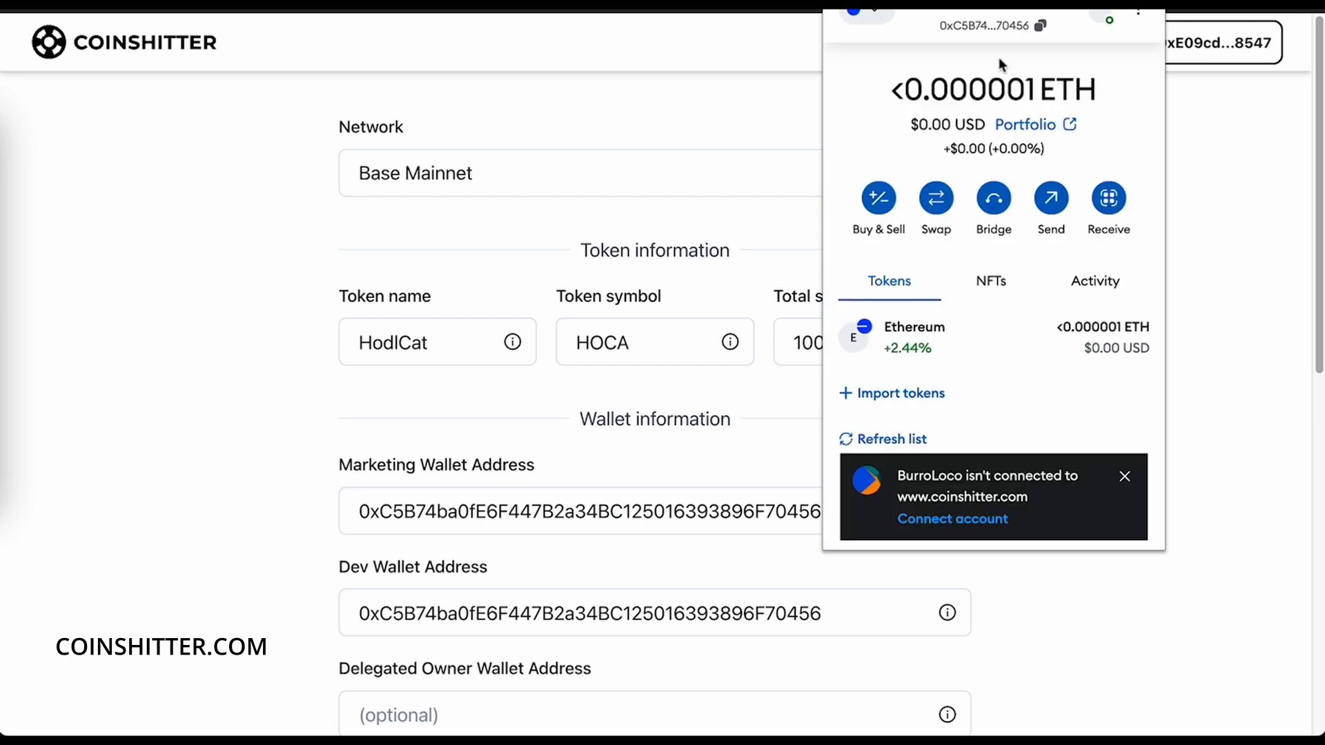
pyautogui.click(1000, 5)
pyautogui.scroll(3, 956, 208)
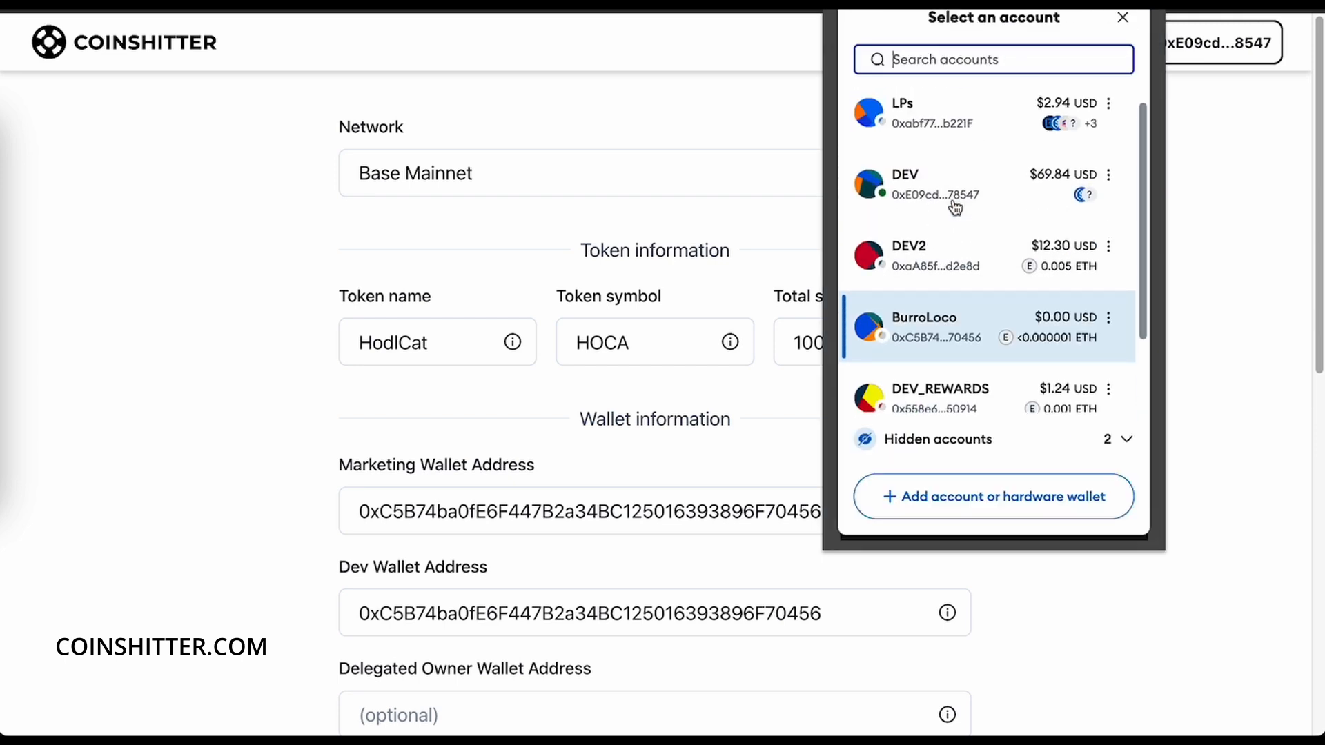
pyautogui.click(954, 198)
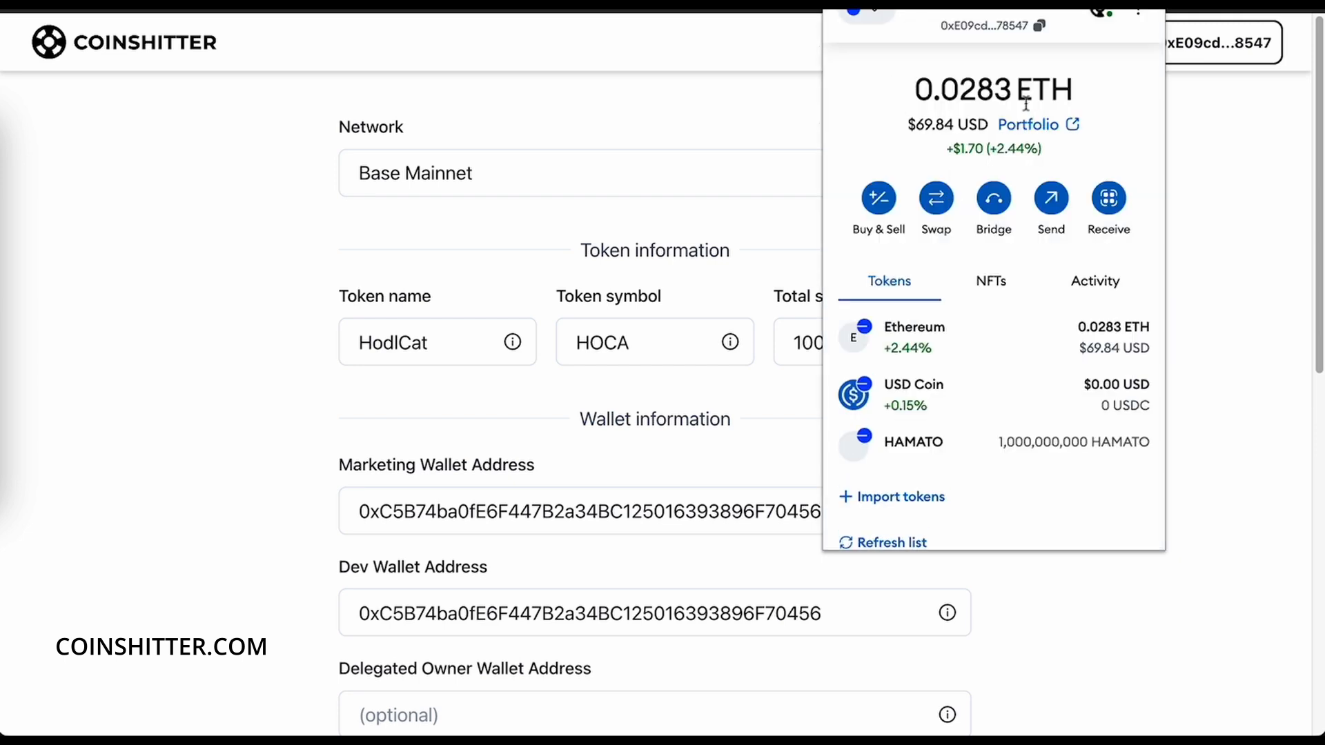
pyautogui.click(1228, 261)
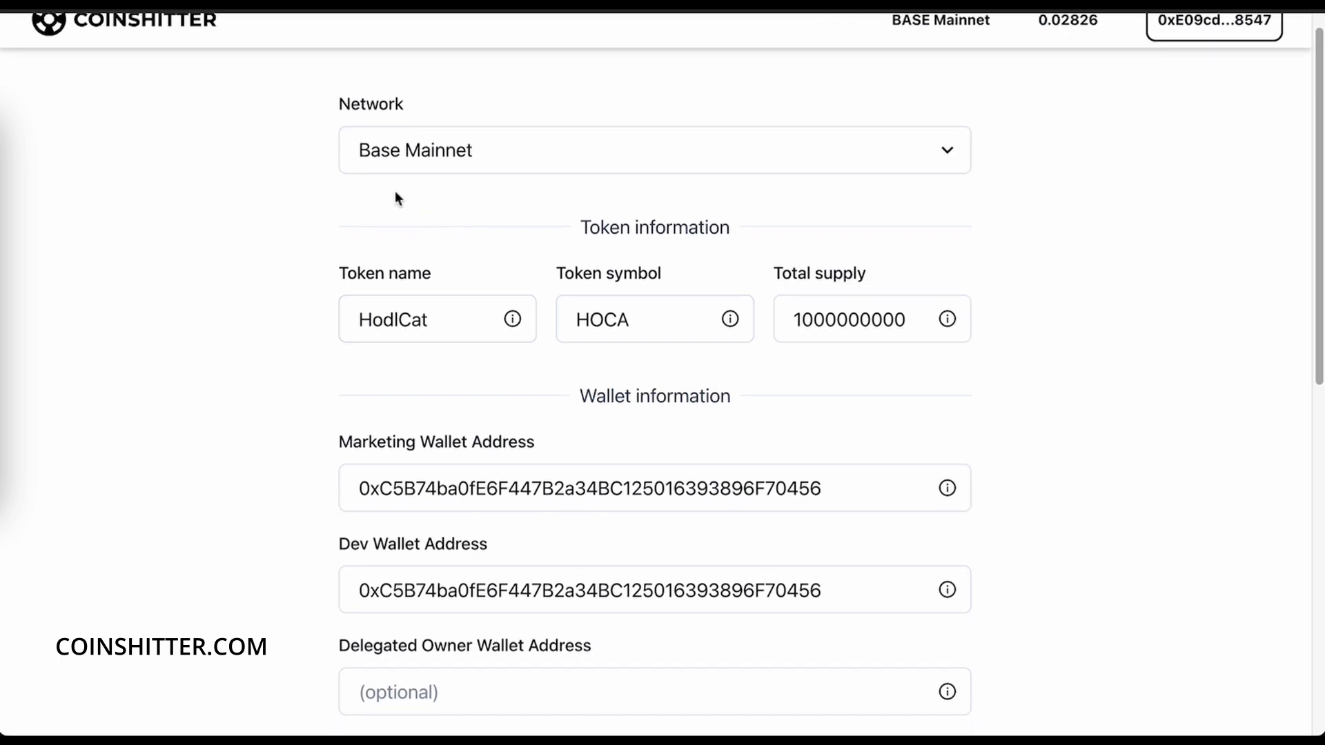
# - Accept the Terms and Conditions for the token deployment and recheck the form's network and wallet balance
pyautogui.scroll(-4, 612, 284)
pyautogui.scroll(-7, 610, 283)
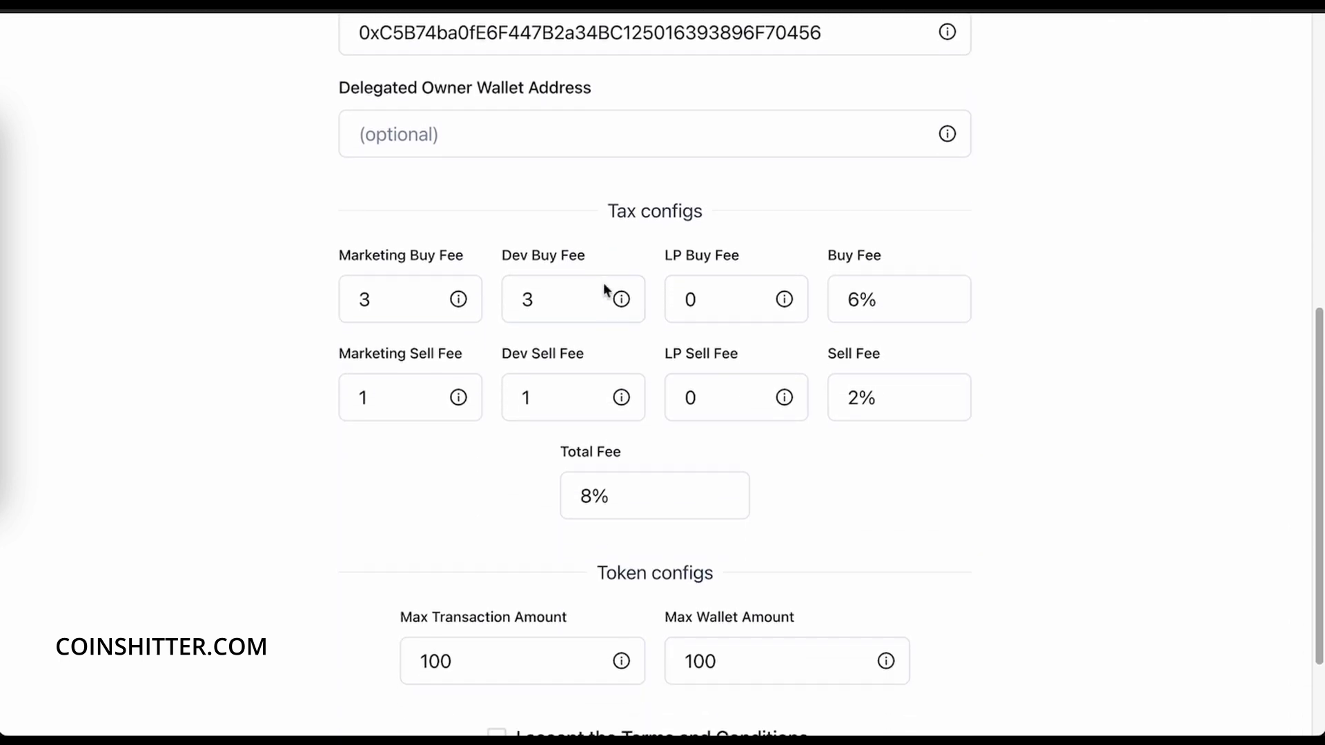
pyautogui.click(496, 603)
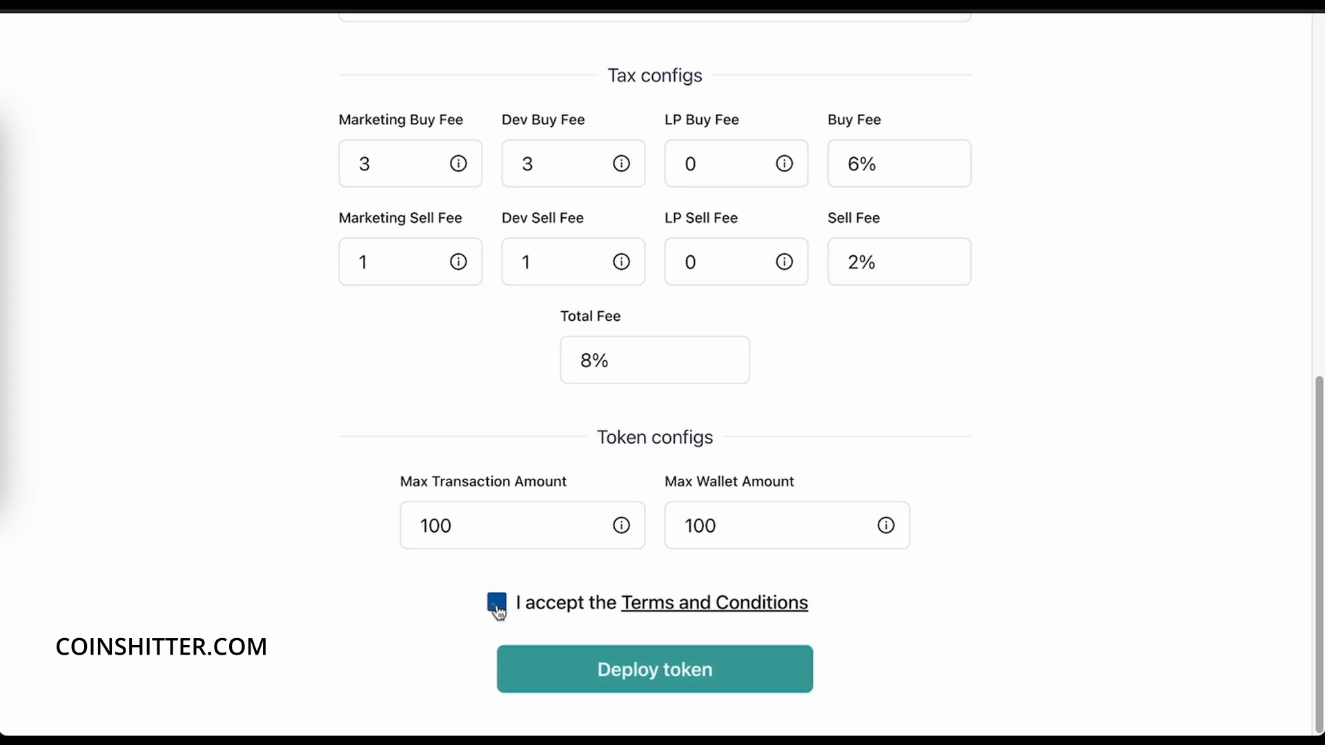
pyautogui.scroll(10, 1024, 343)
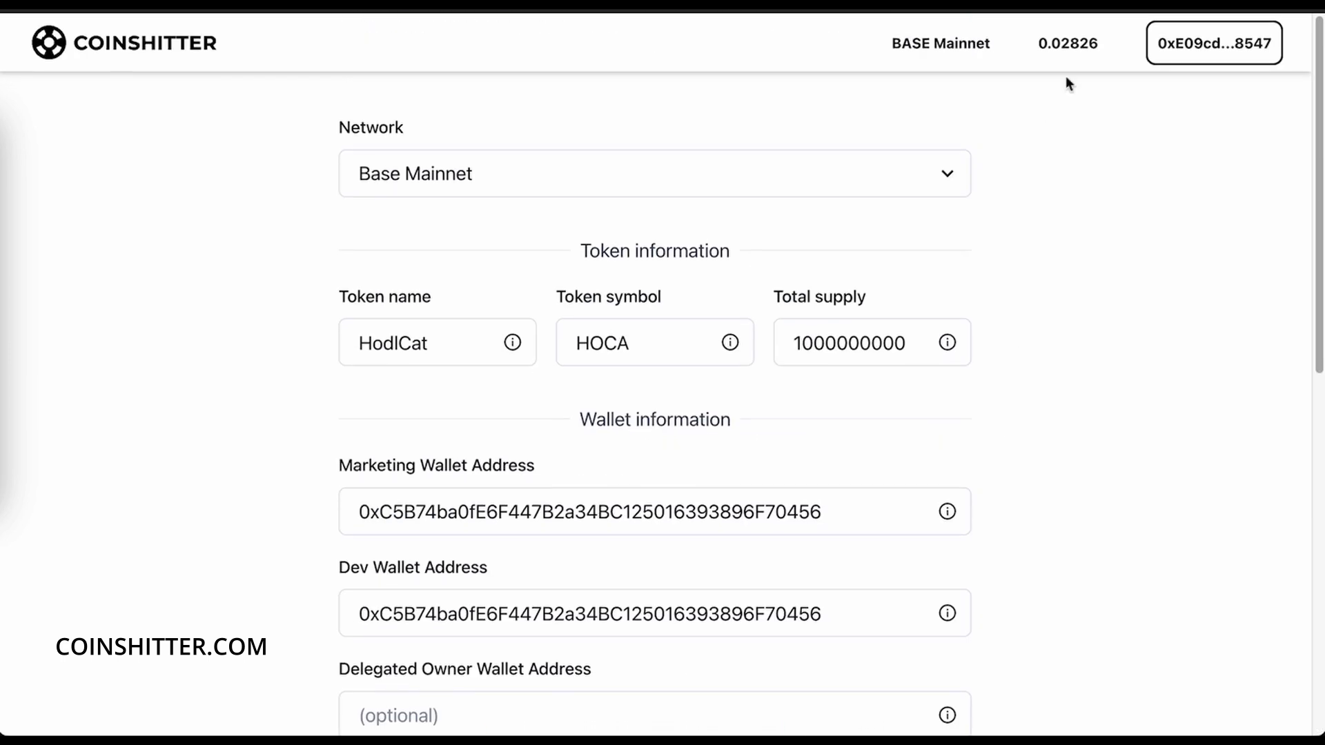
pyautogui.scroll(-10, 1065, 83)
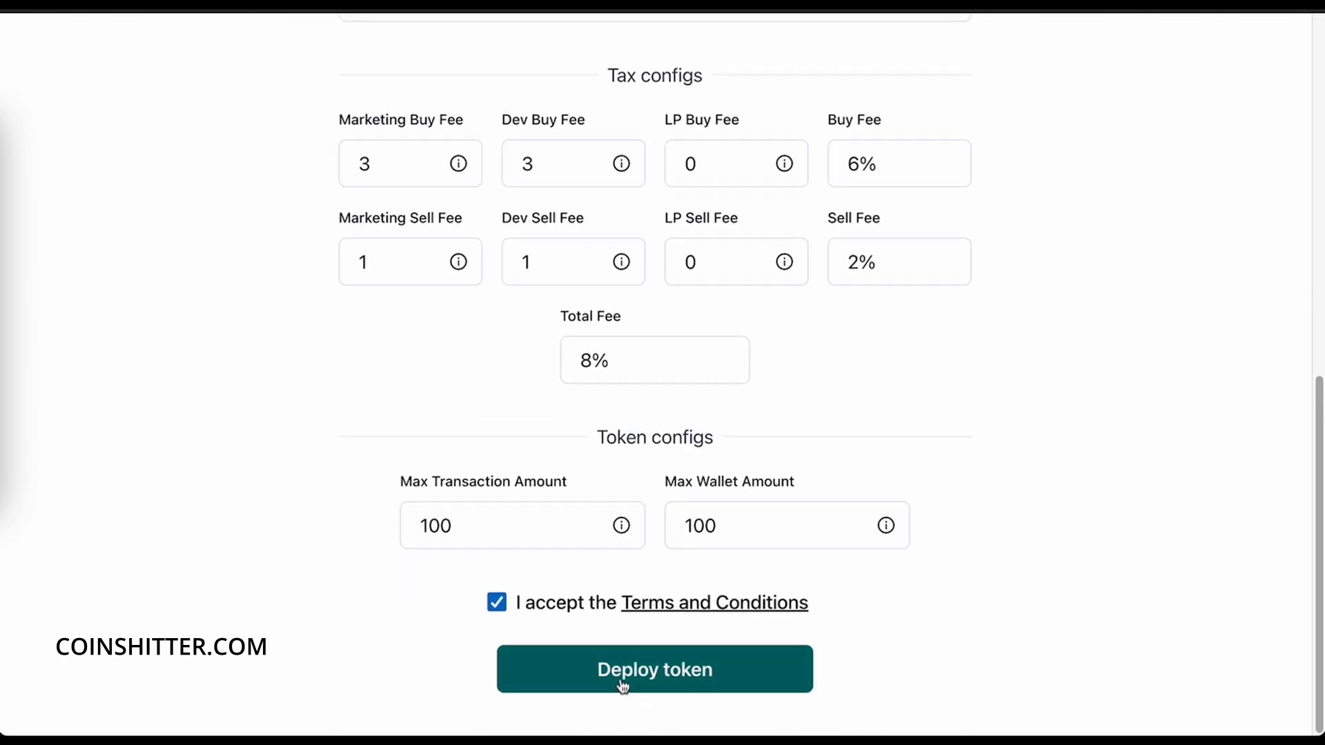
# - Deploy the HodlCat token and confirm the contract deployment transaction in the wallet
pyautogui.click(623, 685)
pyautogui.scroll(-1, 766, 617)
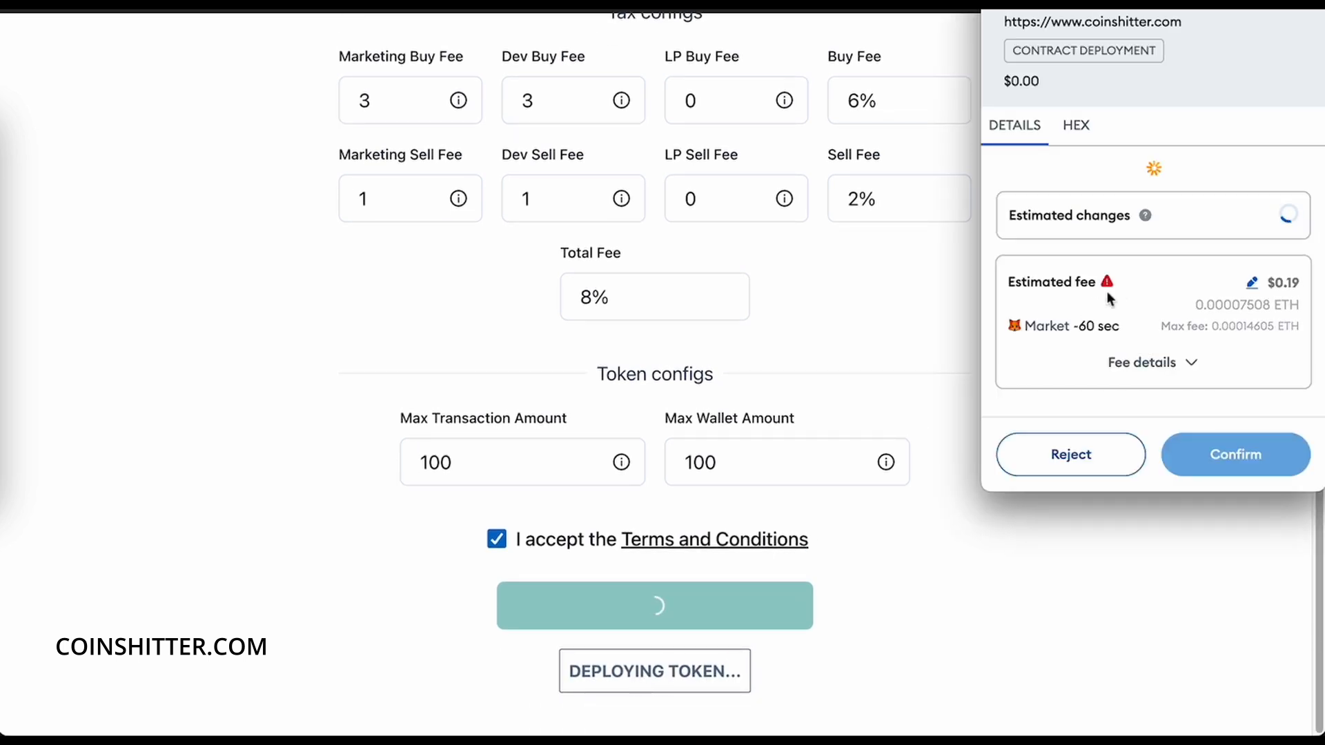
pyautogui.scroll(-1, 1141, 271)
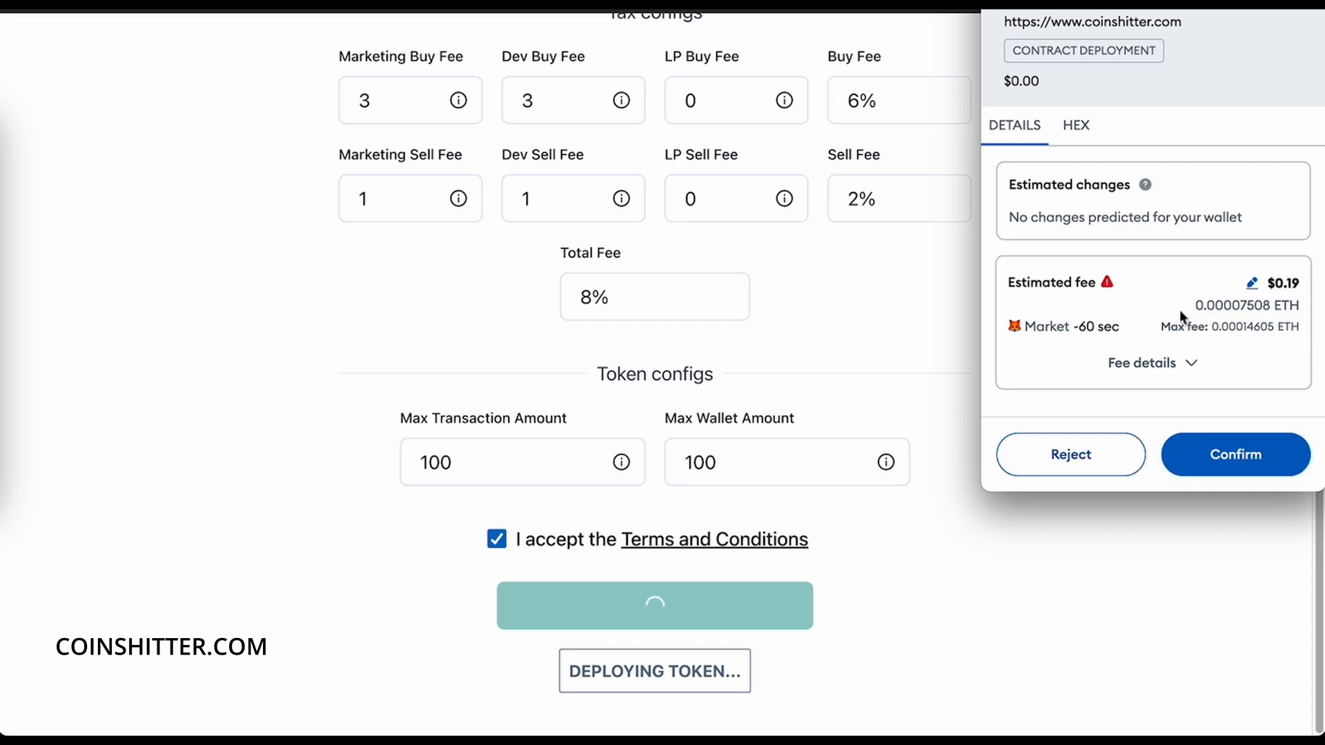
pyautogui.click(1241, 456)
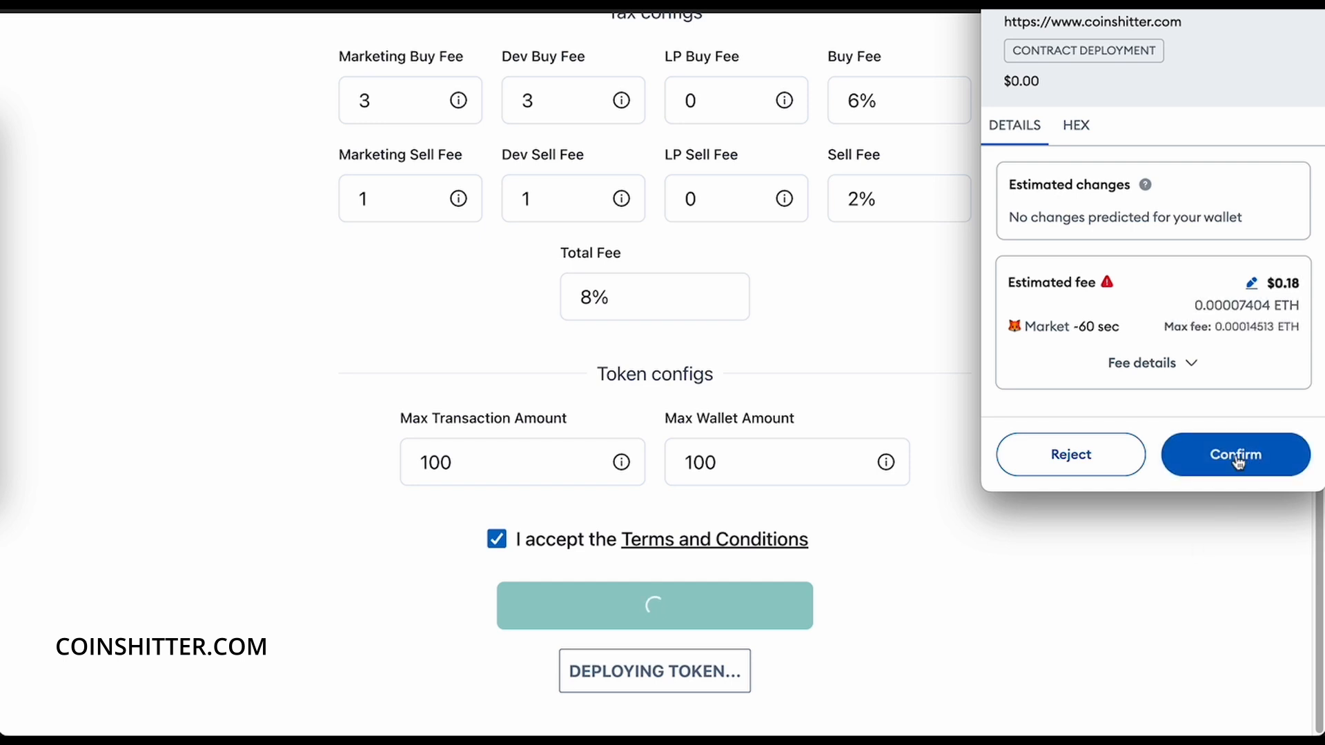
pyautogui.click(1241, 455)
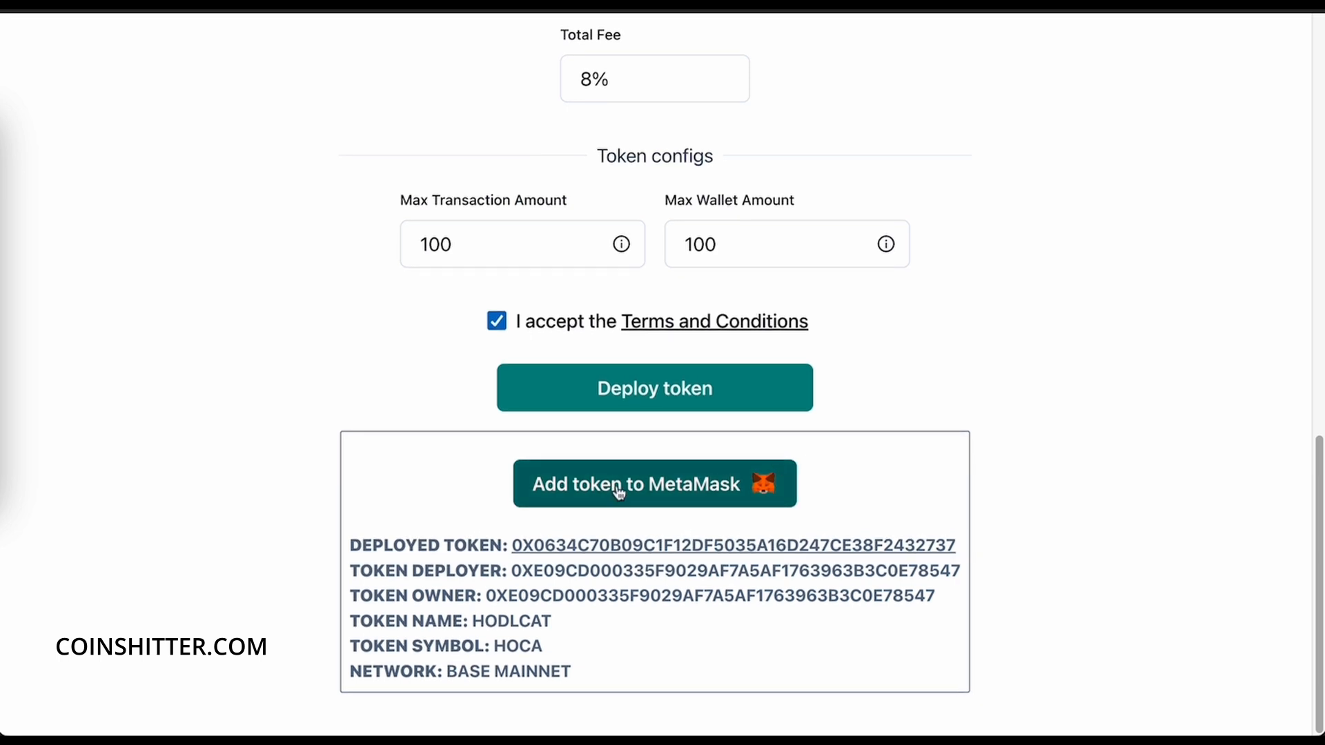
# - Add the deployed HOCA token to MetaMask and check the wallet's token list
pyautogui.click(673, 487)
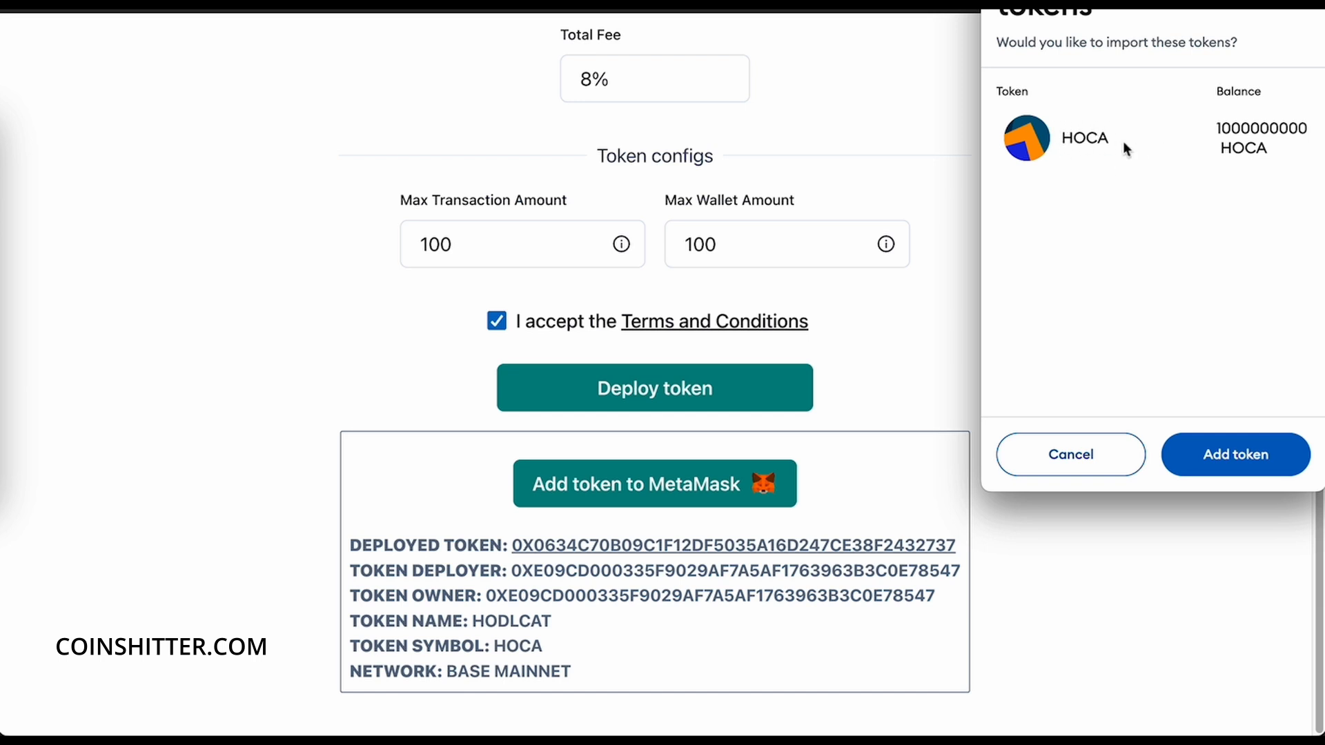
pyautogui.click(1220, 461)
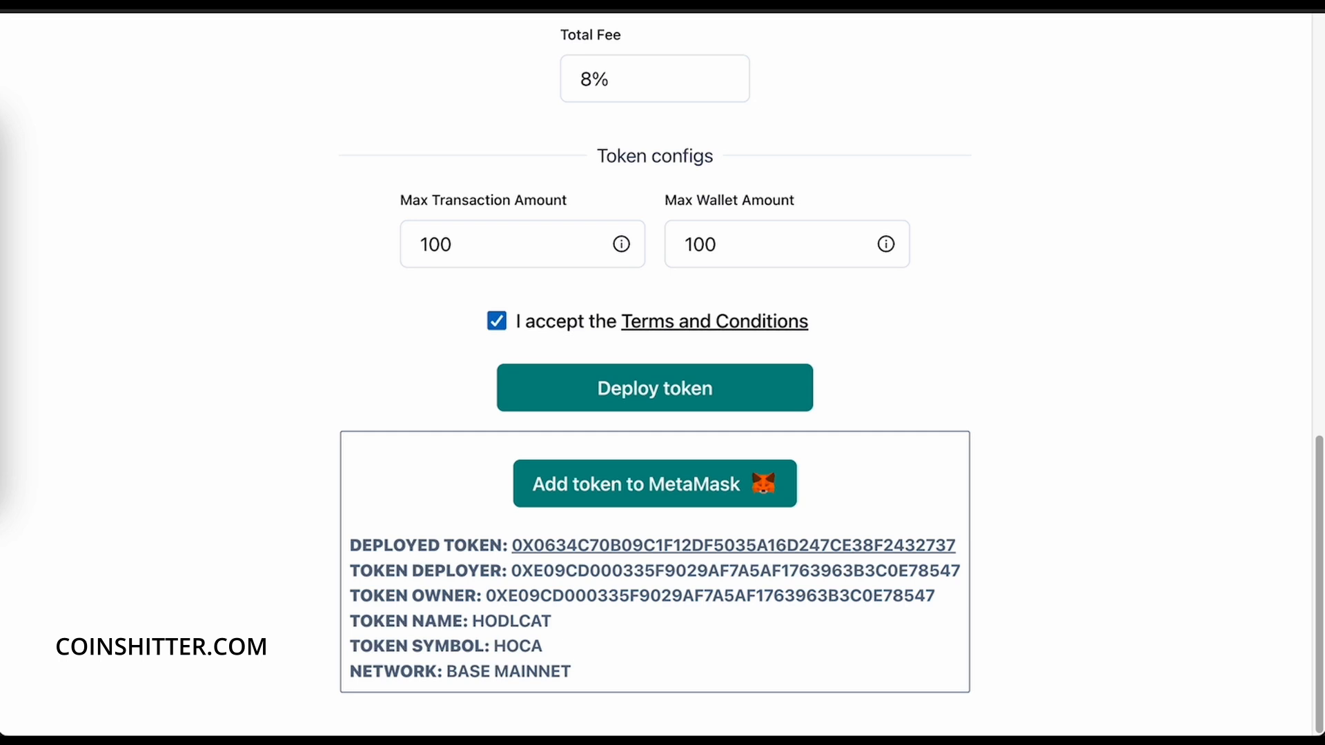
pyautogui.click(893, 284)
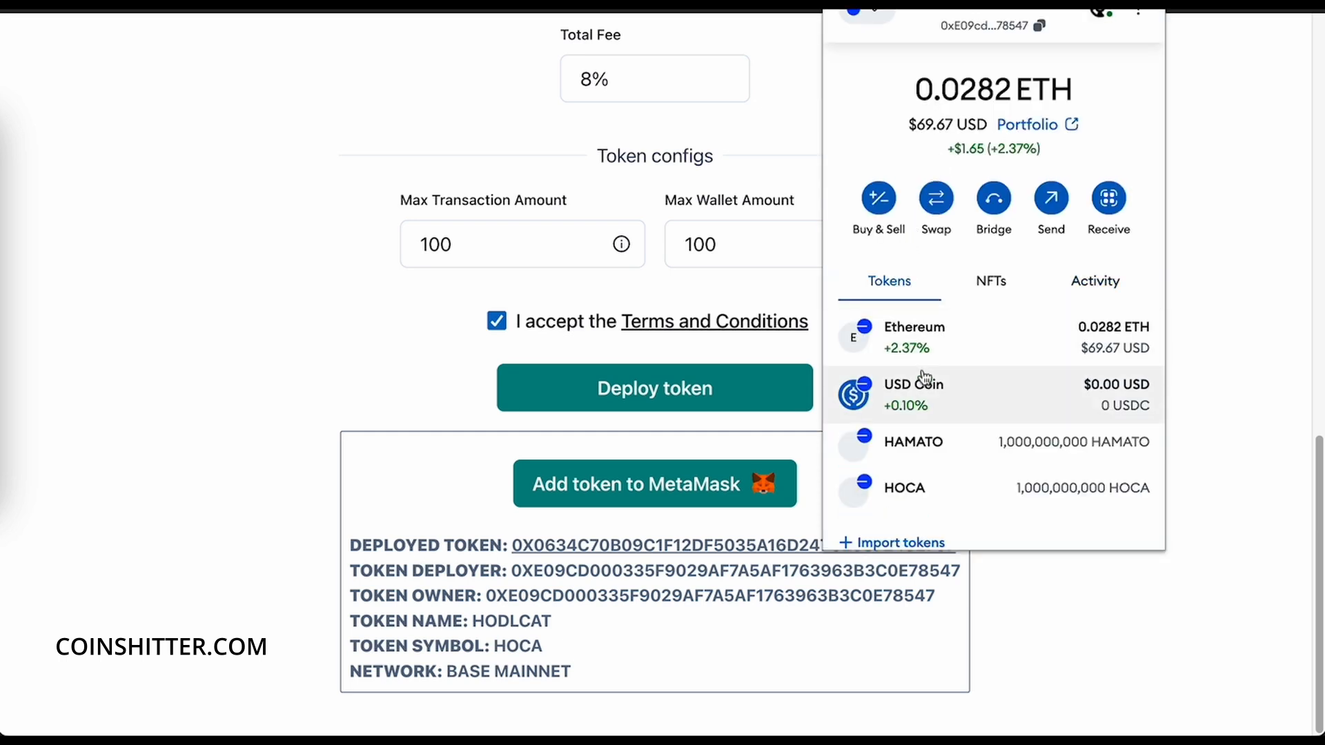
# - Review the deployed token's details and open its contract address on BaseScan
pyautogui.moveTo(603, 675); pyautogui.dragTo(330, 545)
pyautogui.click(696, 650)
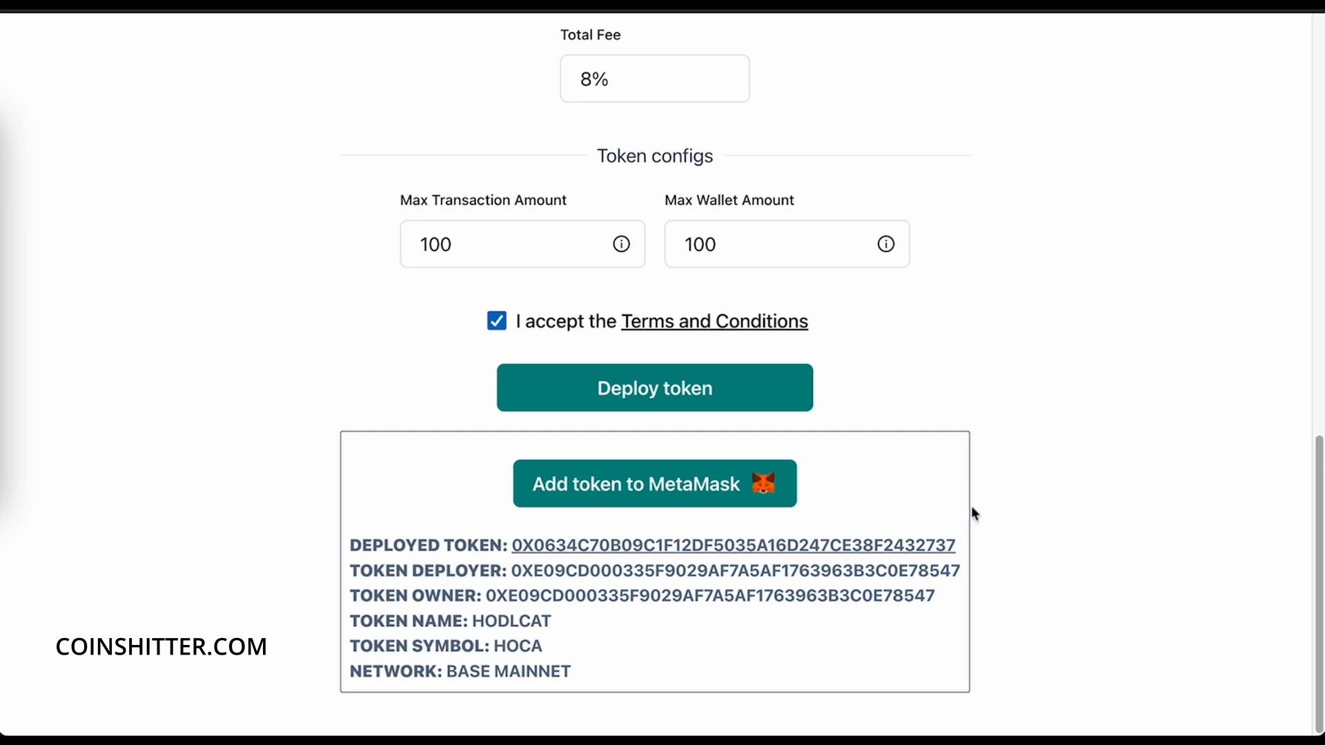
pyautogui.moveTo(961, 545); pyautogui.dragTo(501, 552)
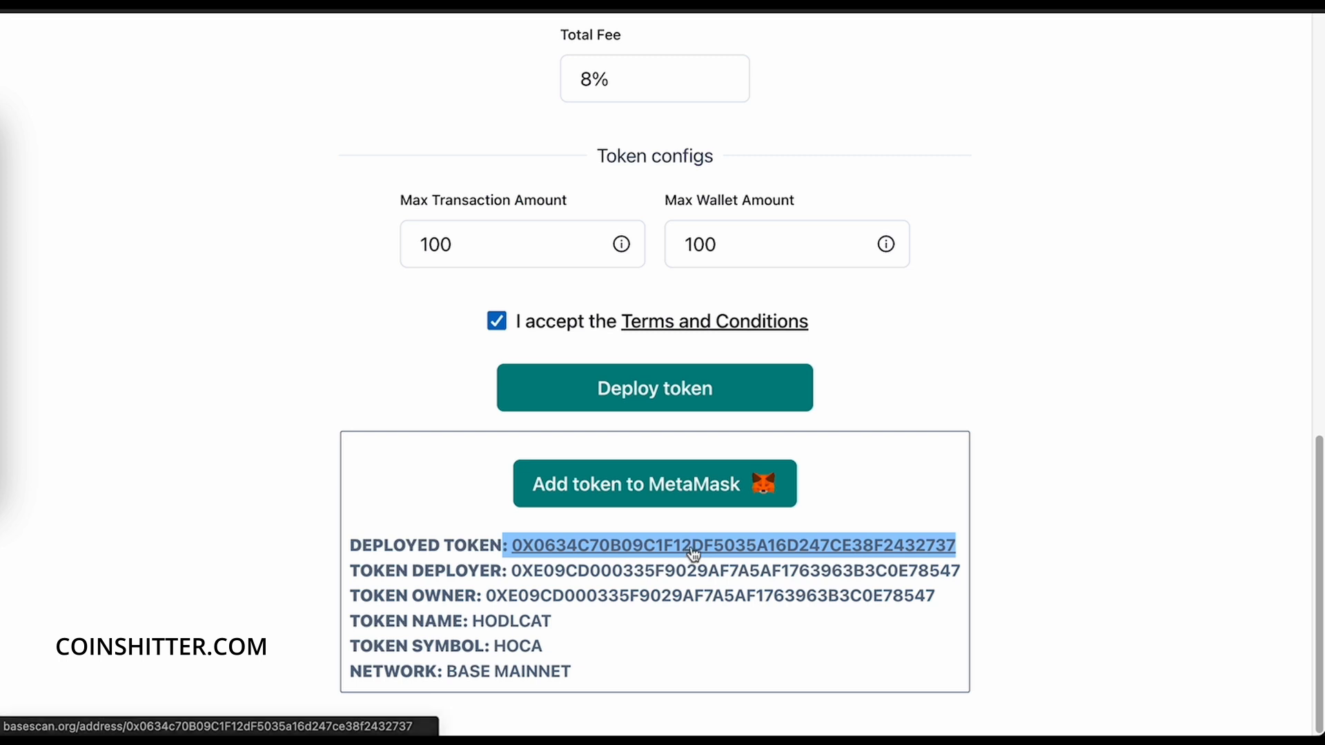
pyautogui.click(747, 549)
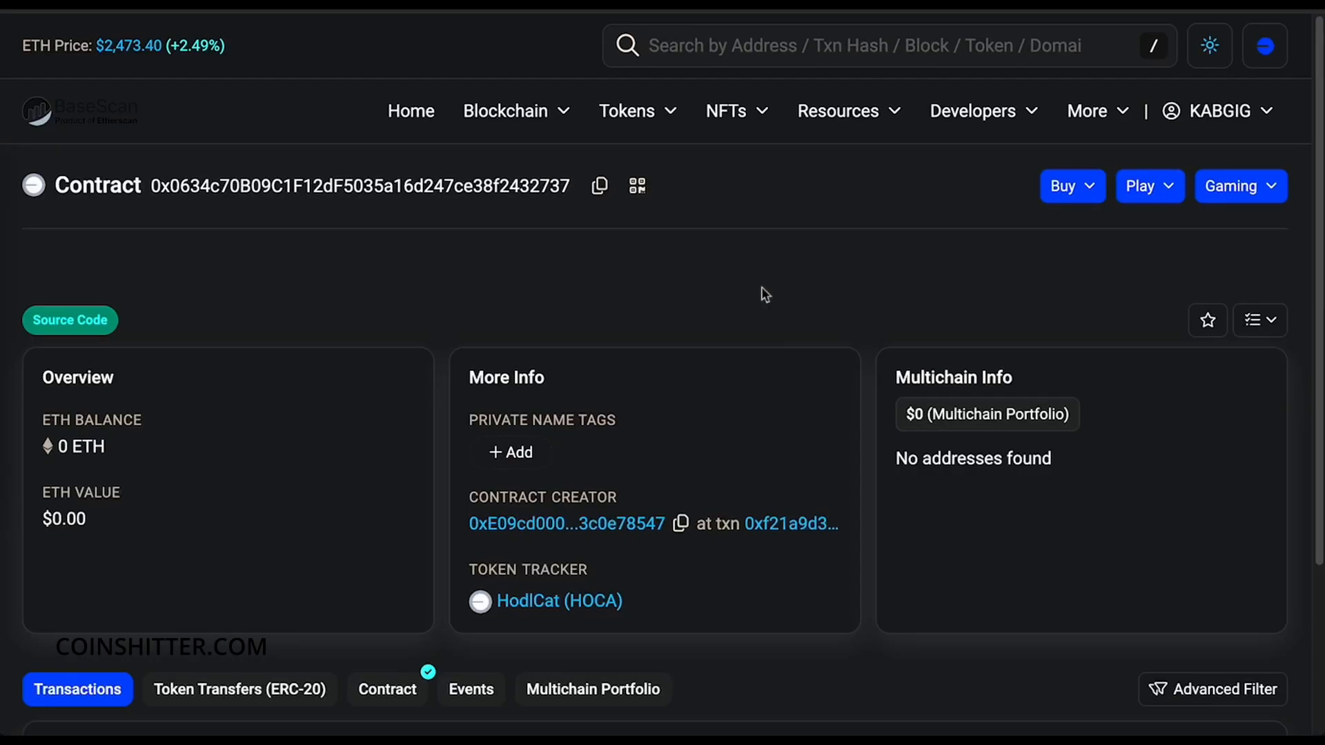
# - Open the HodlCat contract's source code section and examine its source match, contract name and compiler details
pyautogui.scroll(10, 595, 221)
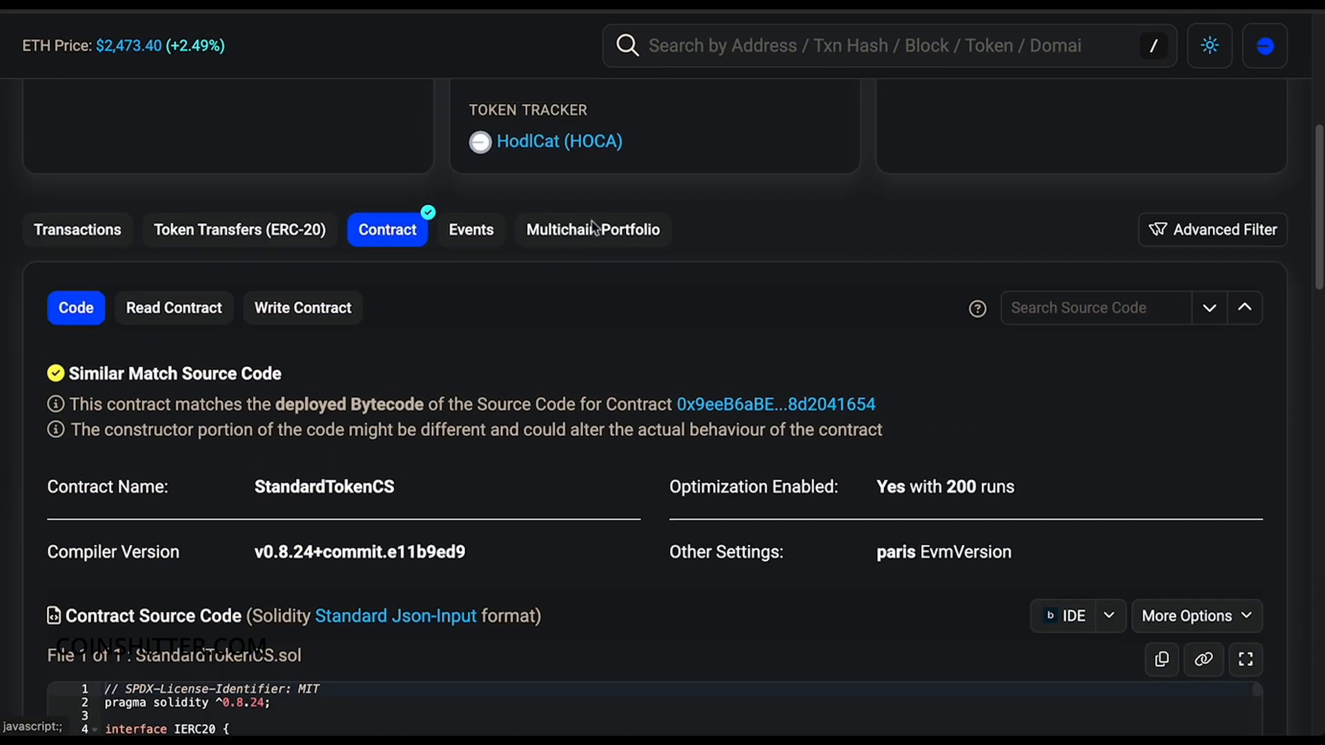
pyautogui.scroll(-3, 378, 210)
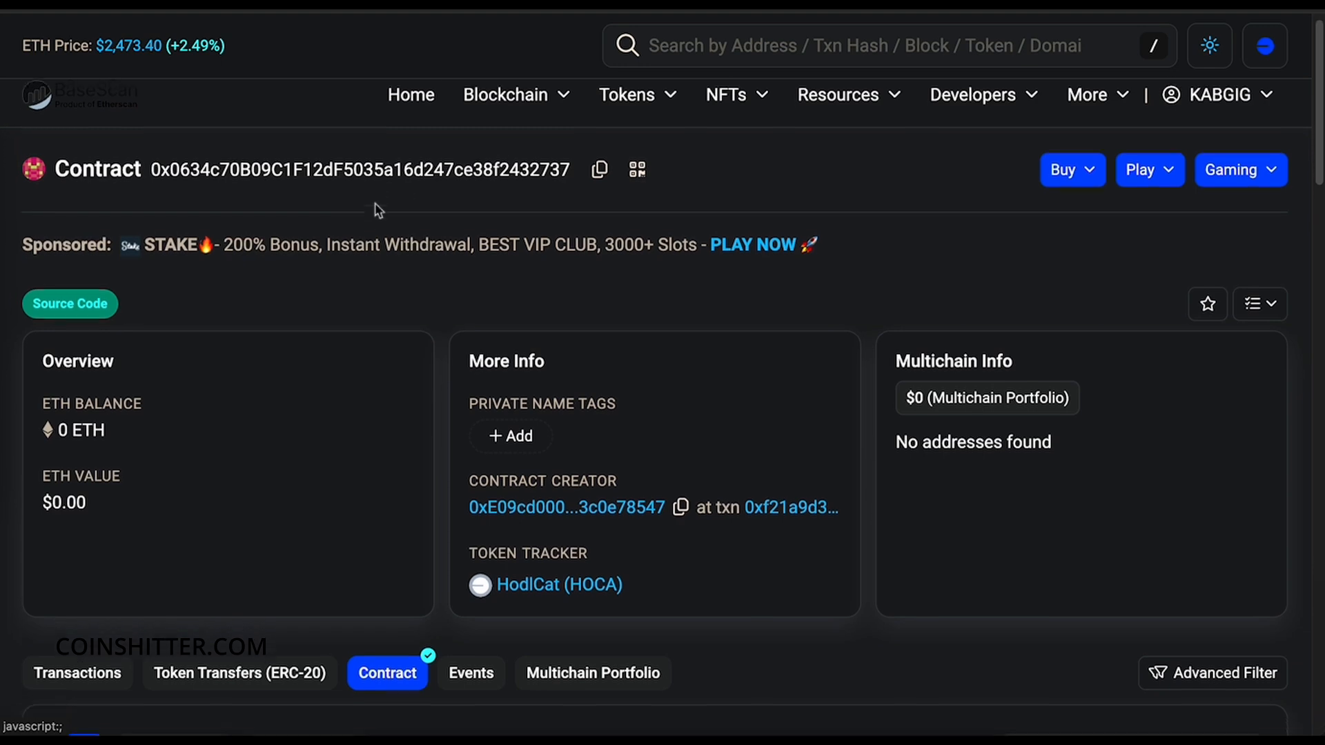
pyautogui.scroll(-4, 378, 211)
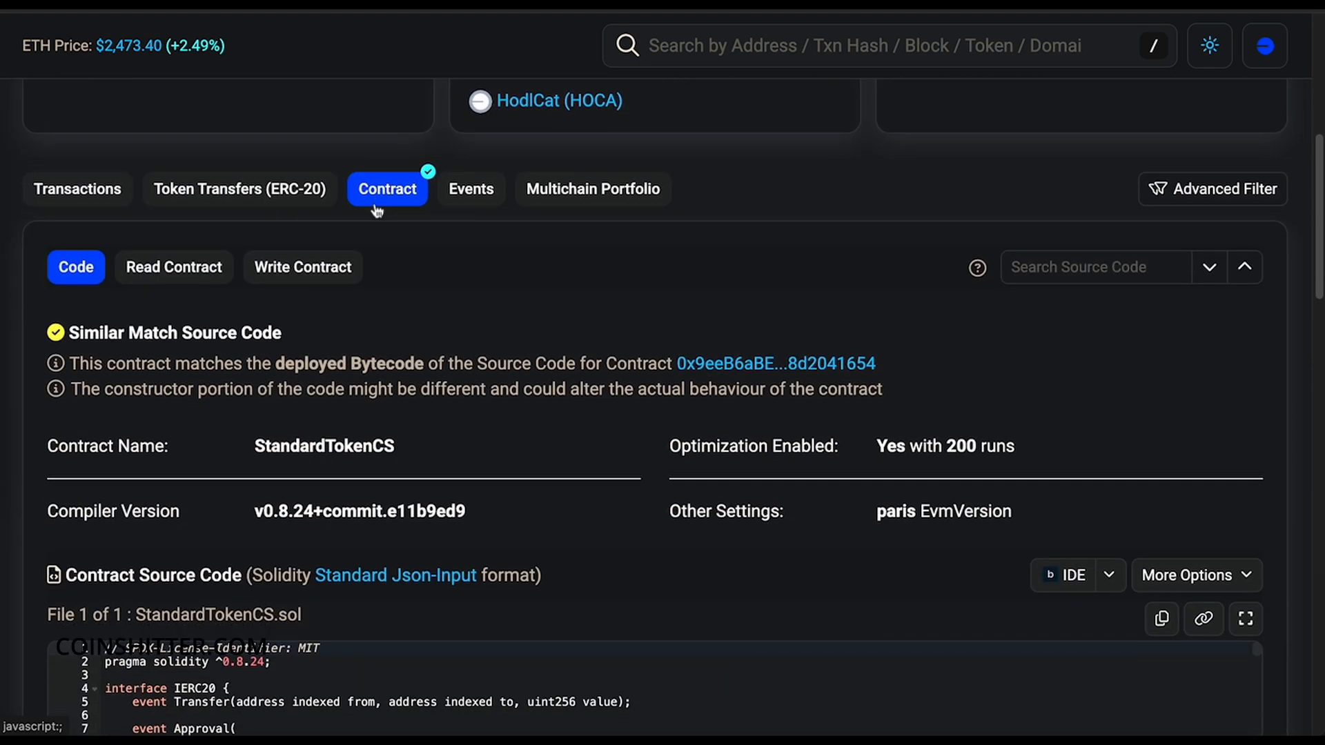
pyautogui.scroll(4, 377, 211)
pyautogui.scroll(3, 377, 210)
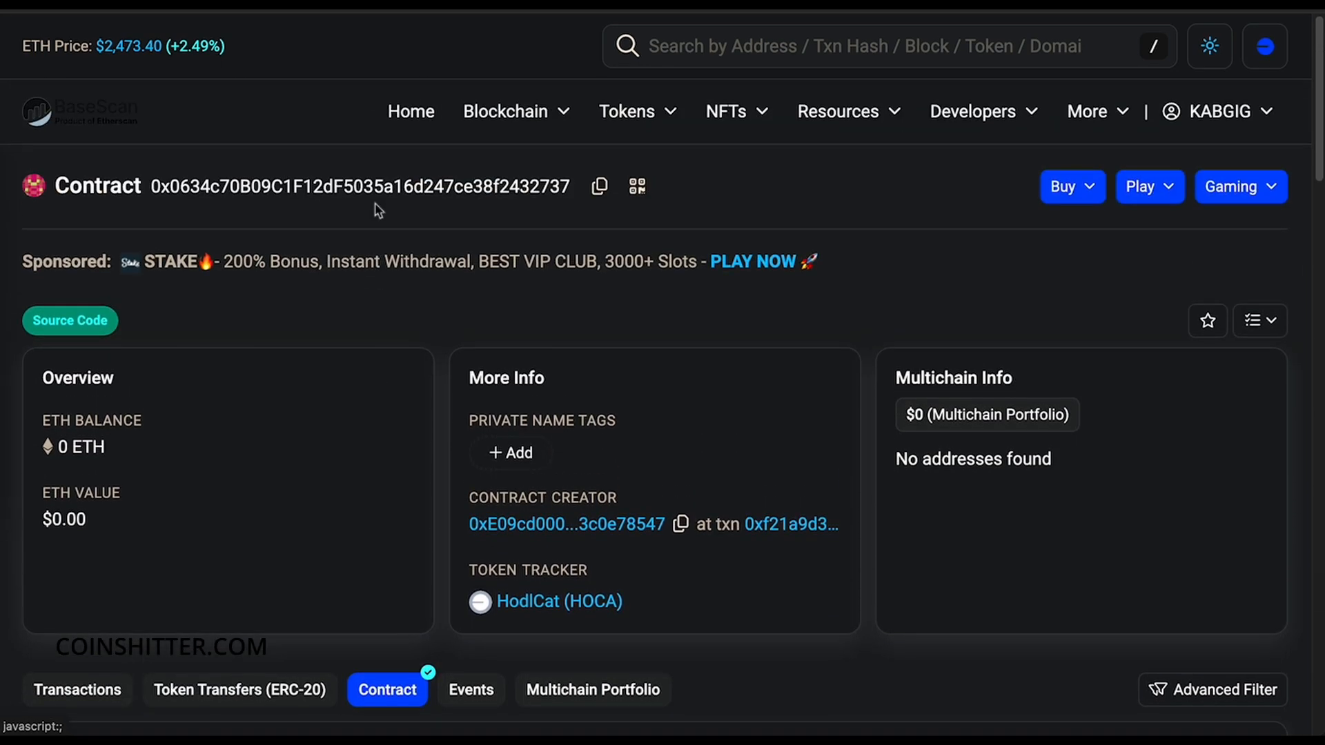
pyautogui.scroll(-4, 378, 210)
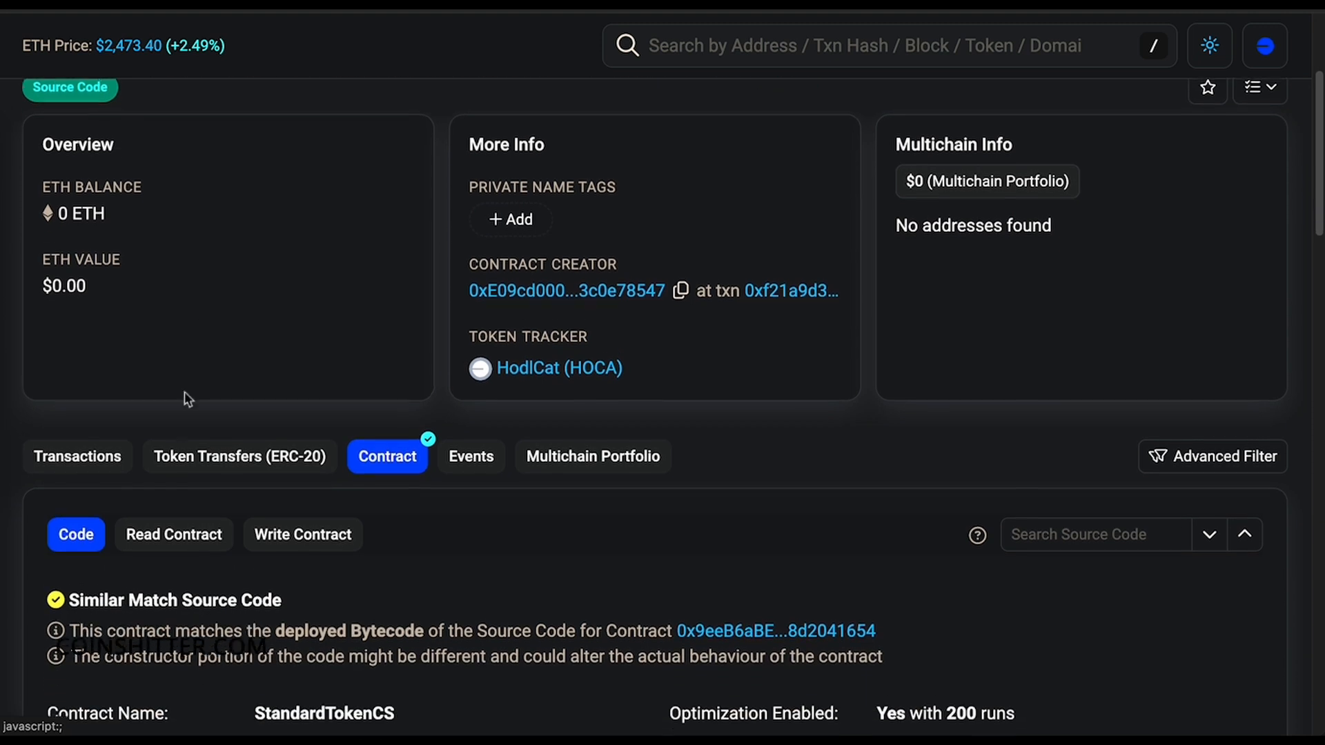
pyautogui.scroll(1, 432, 403)
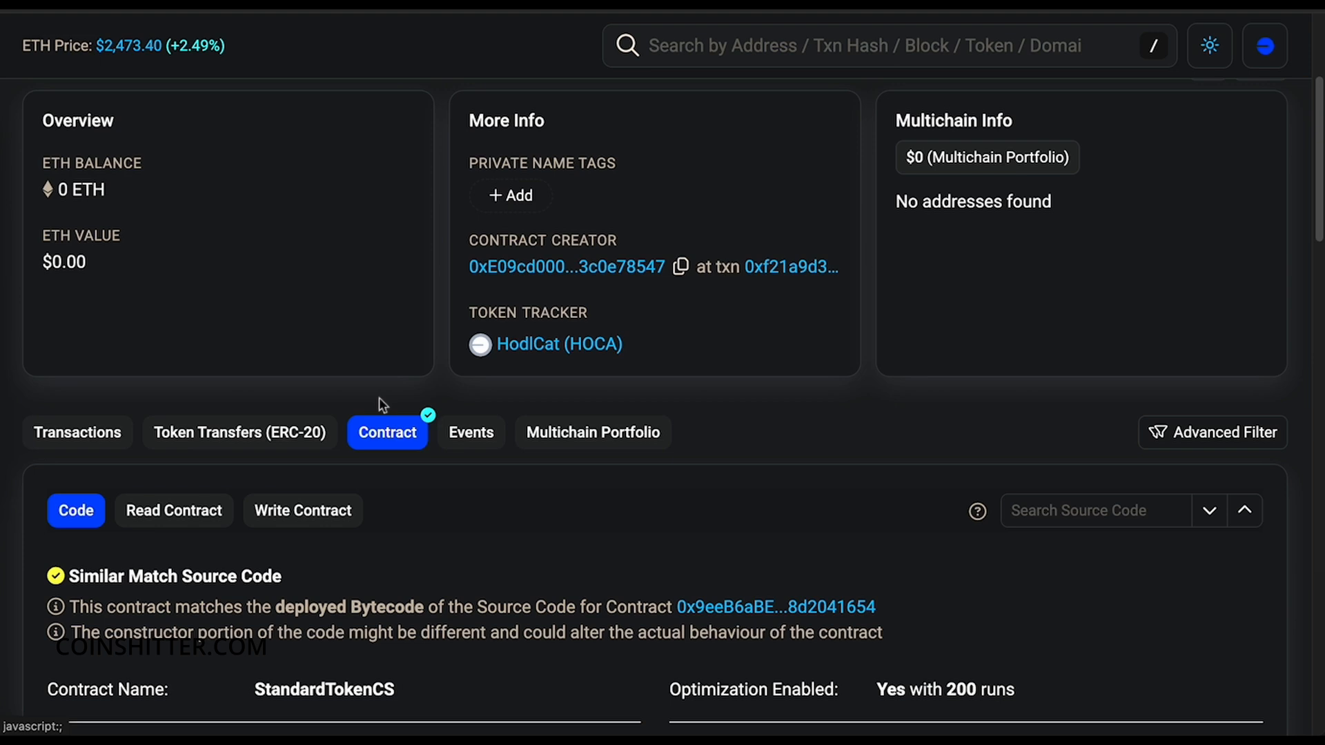
pyautogui.scroll(-1, 379, 398)
# - Examine the contract's read functions and the list of write functions available for the token
pyautogui.click(179, 475)
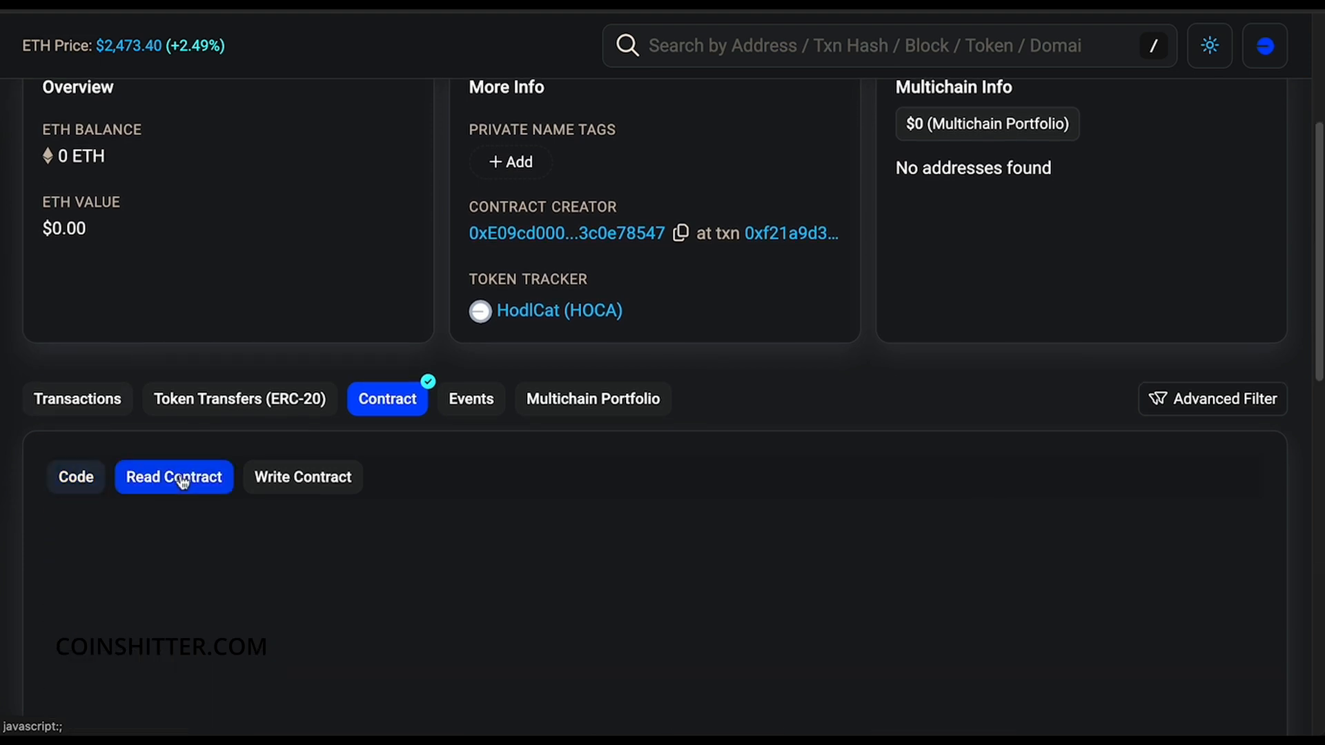
pyautogui.click(358, 474)
pyautogui.scroll(-6, 393, 467)
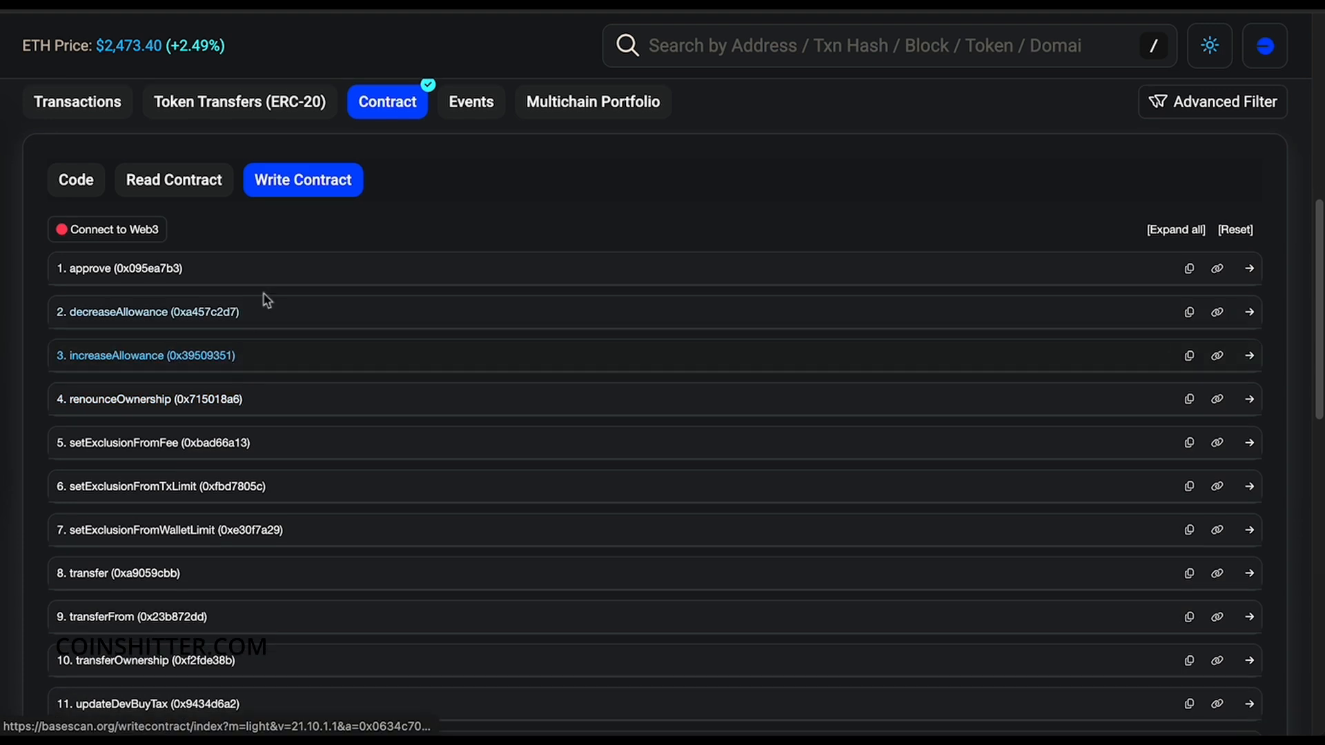
pyautogui.scroll(-1, 158, 221)
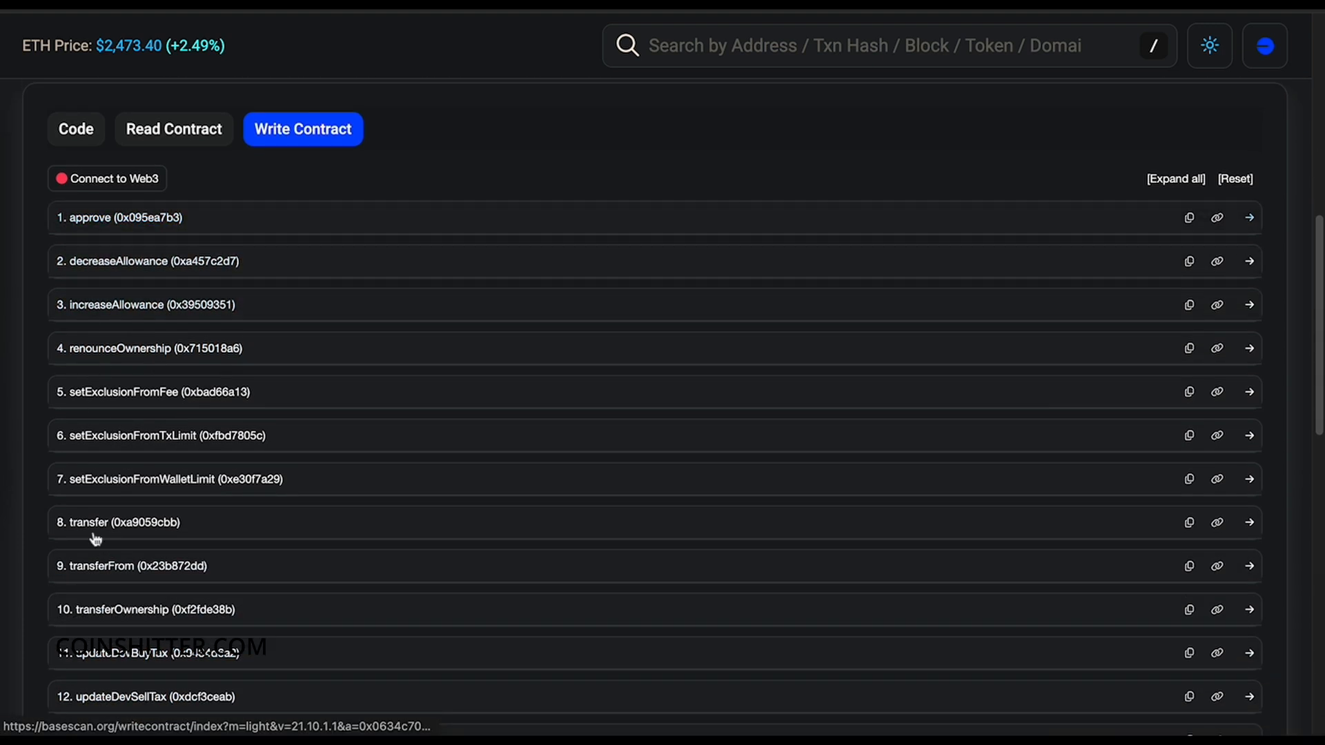
pyautogui.click(204, 134)
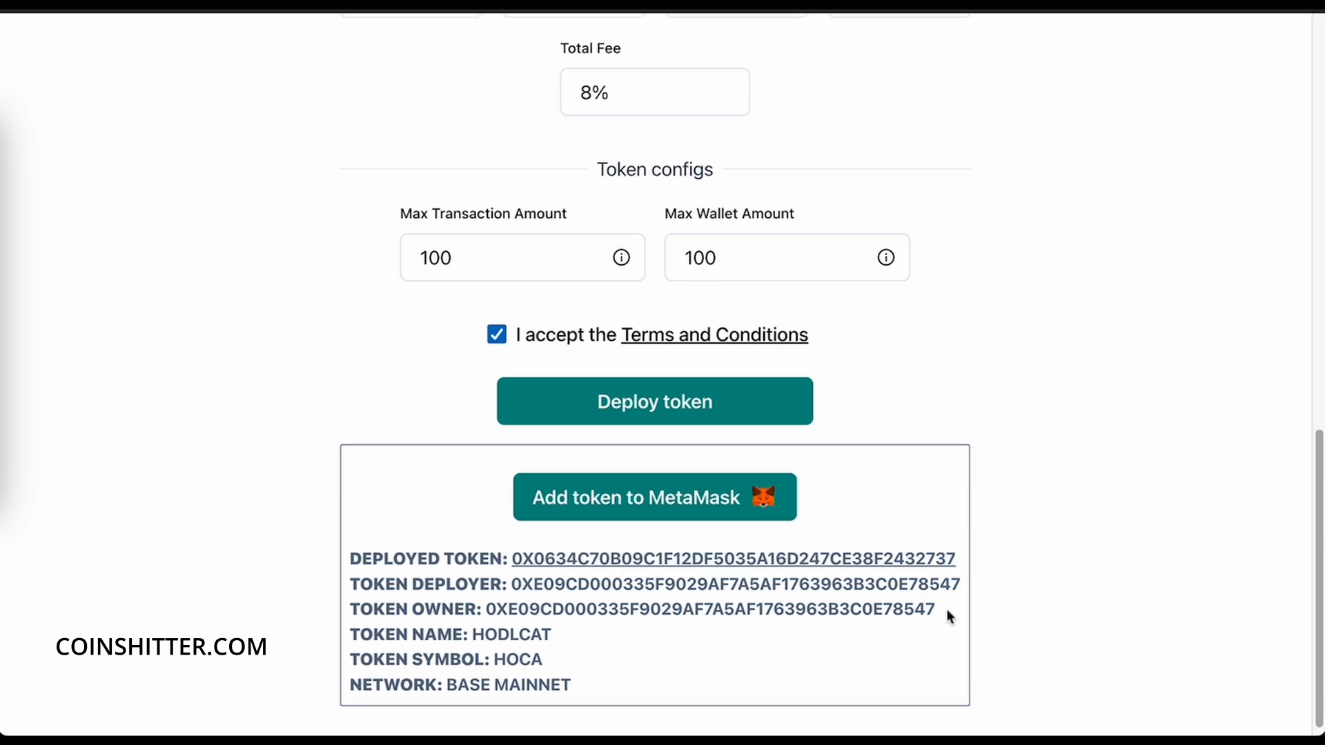
# - Return to the token deployment page and check the token owner address against the optional Delegated Owner Wallet Address field
pyautogui.moveTo(947, 611); pyautogui.dragTo(454, 611)
pyautogui.scroll(8, 524, 524)
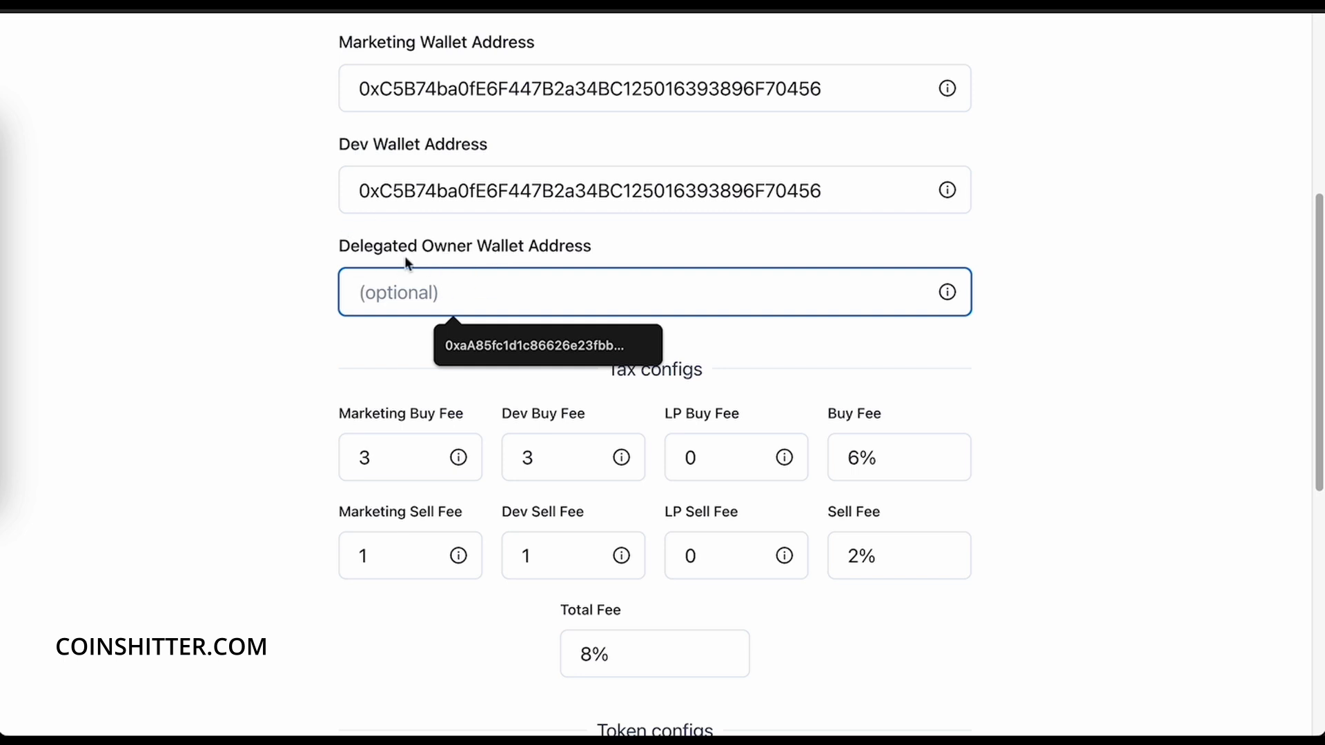
pyautogui.scroll(-4, 429, 207)
pyautogui.scroll(-4, 429, 199)
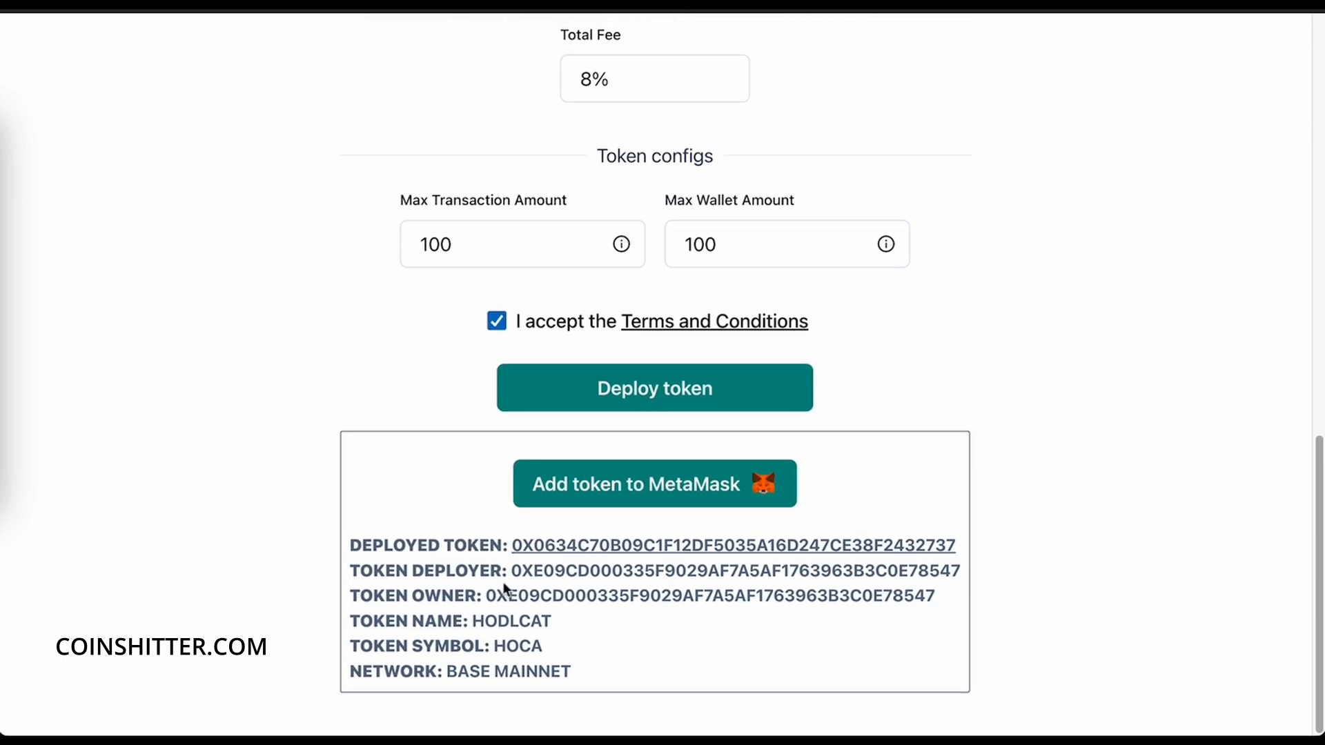
pyautogui.moveTo(945, 595); pyautogui.dragTo(483, 595)
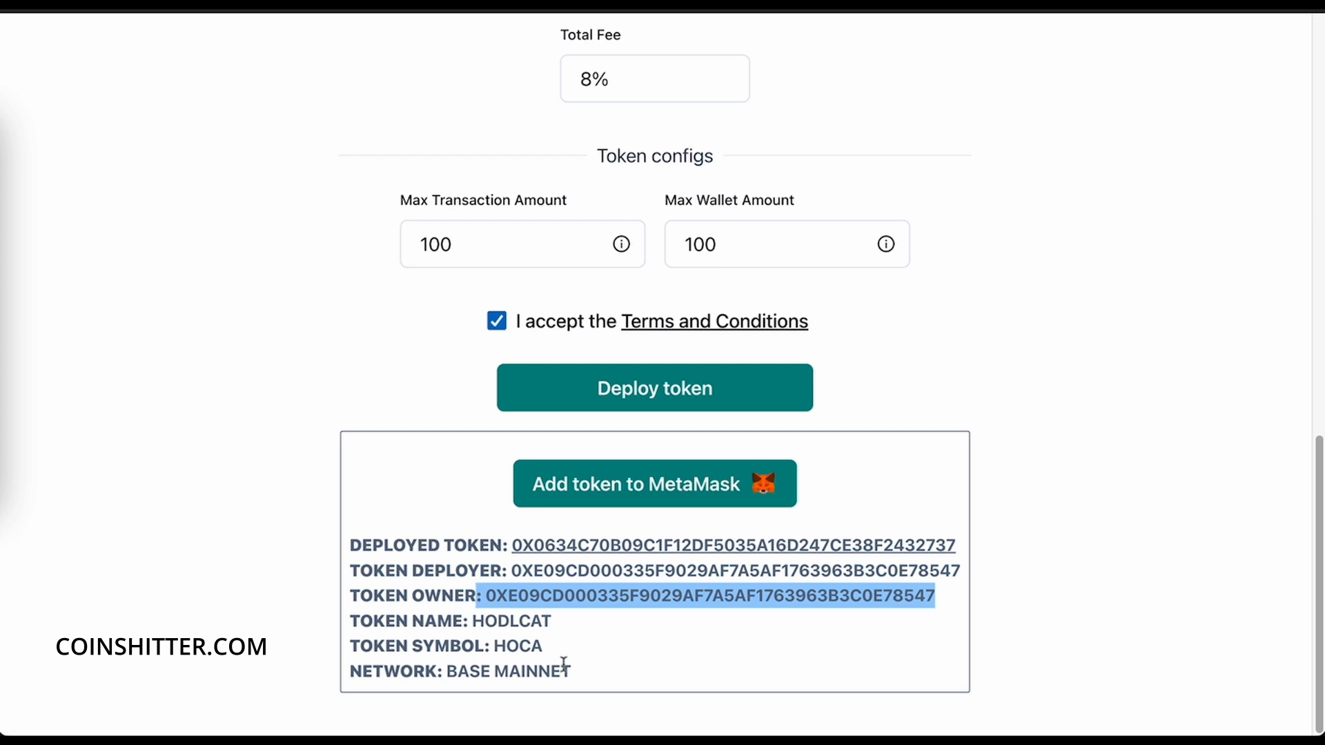
pyautogui.click(562, 665)
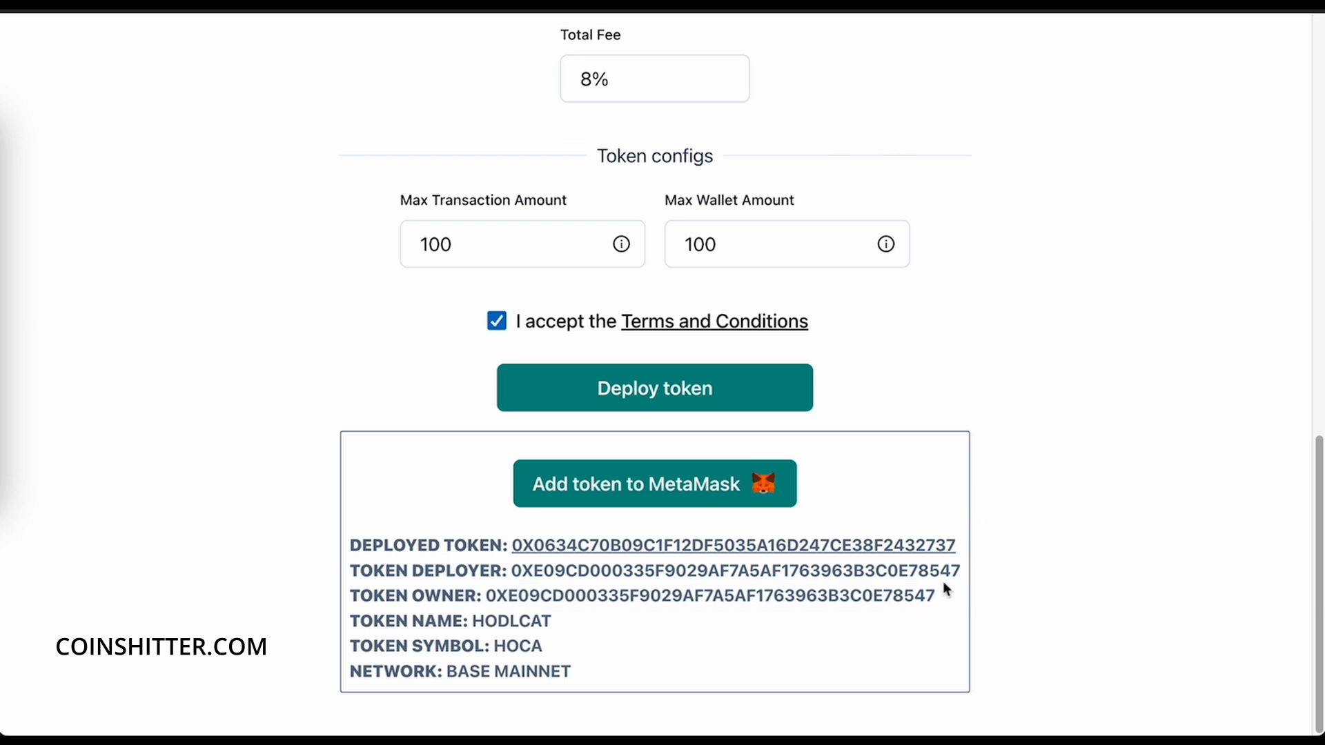
# - Review the token name, symbol and network in the deployment summary, and select the entire summary text
pyautogui.moveTo(949, 571); pyautogui.dragTo(453, 621)
pyautogui.click(587, 652)
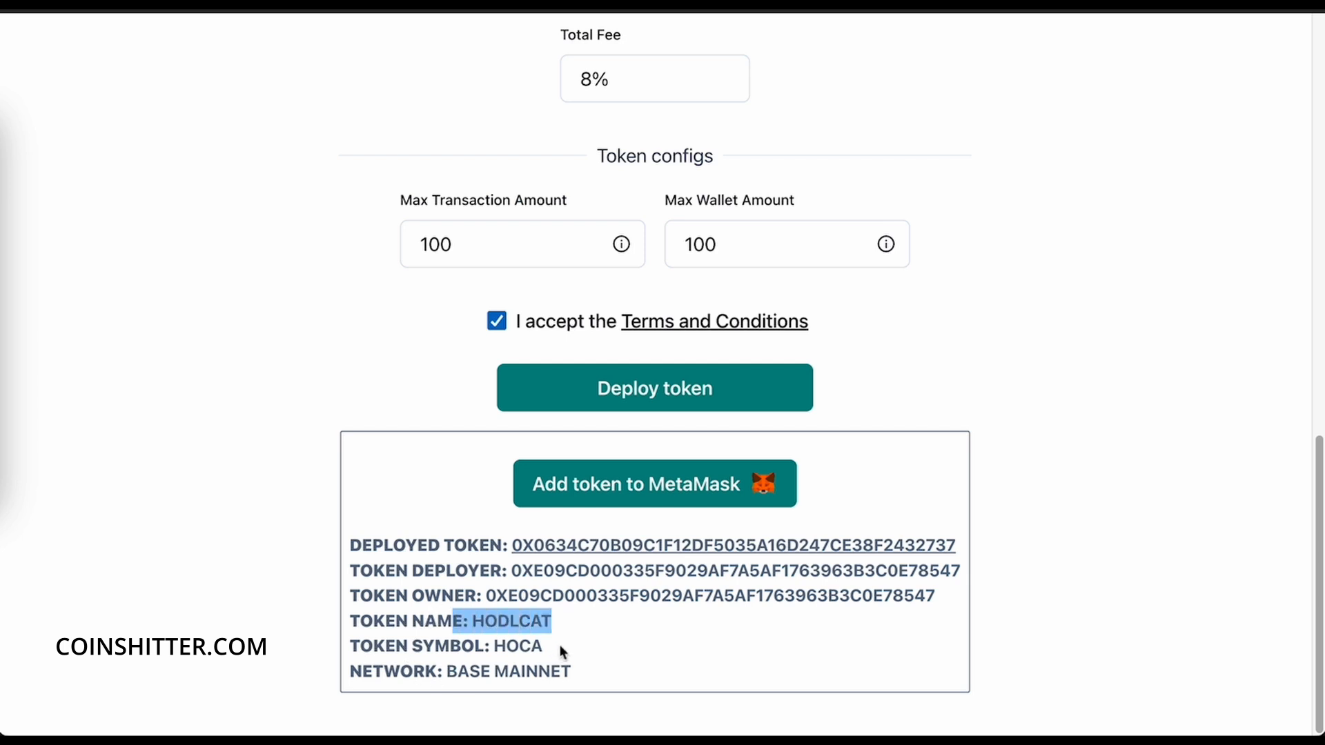
pyautogui.moveTo(559, 644); pyautogui.dragTo(412, 646)
pyautogui.moveTo(589, 675); pyautogui.dragTo(385, 673)
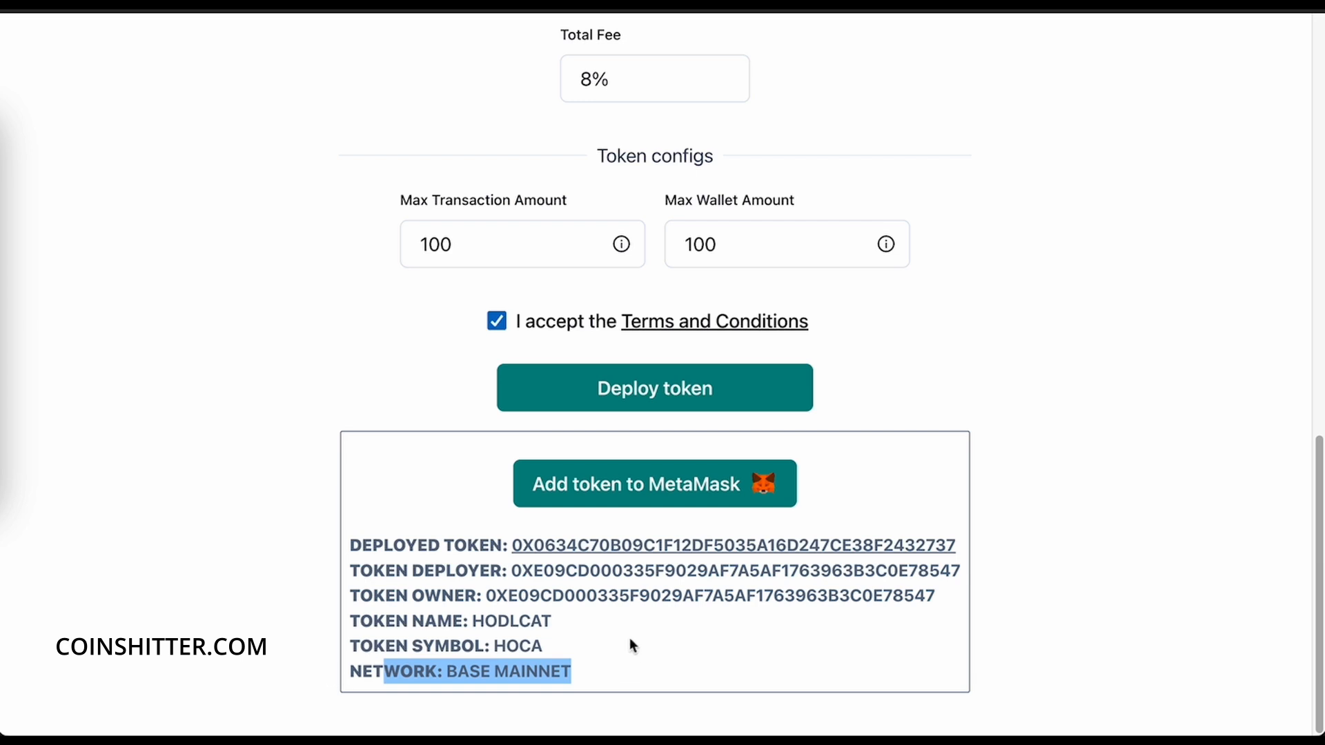
pyautogui.moveTo(690, 675); pyautogui.dragTo(270, 547)
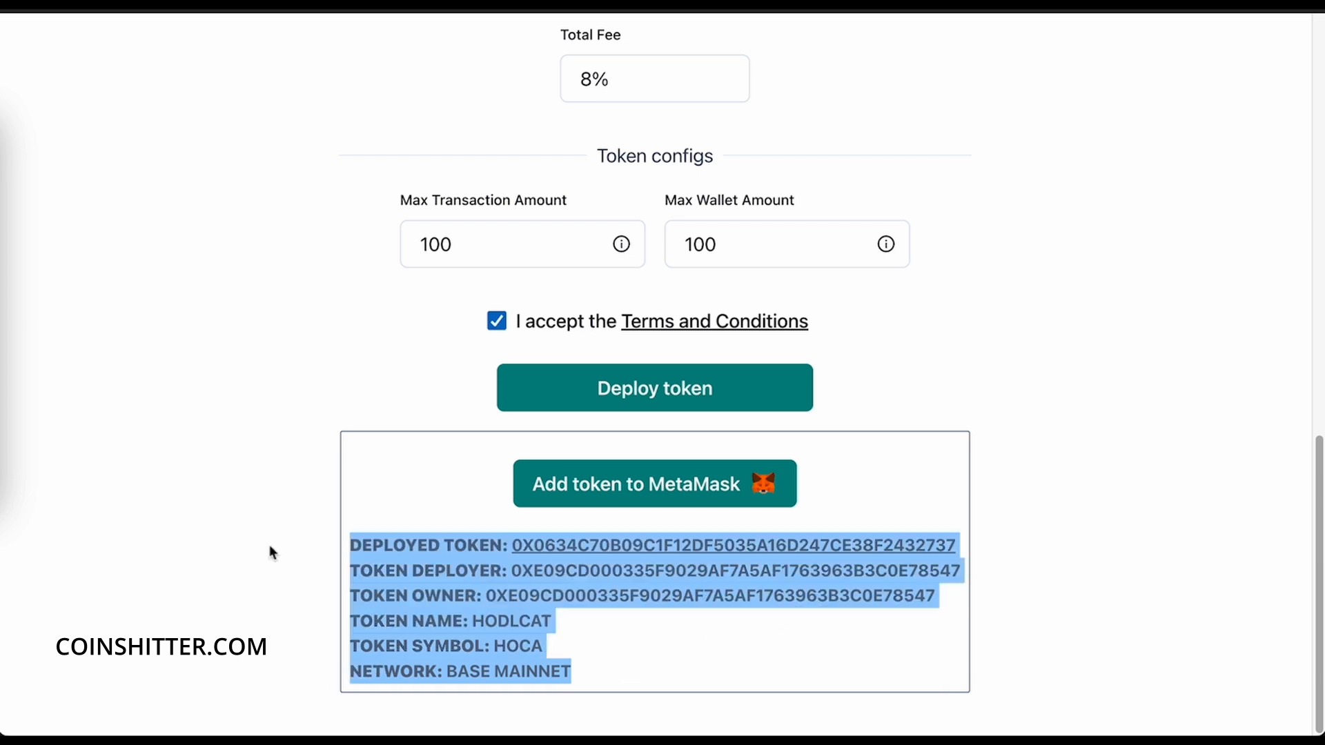